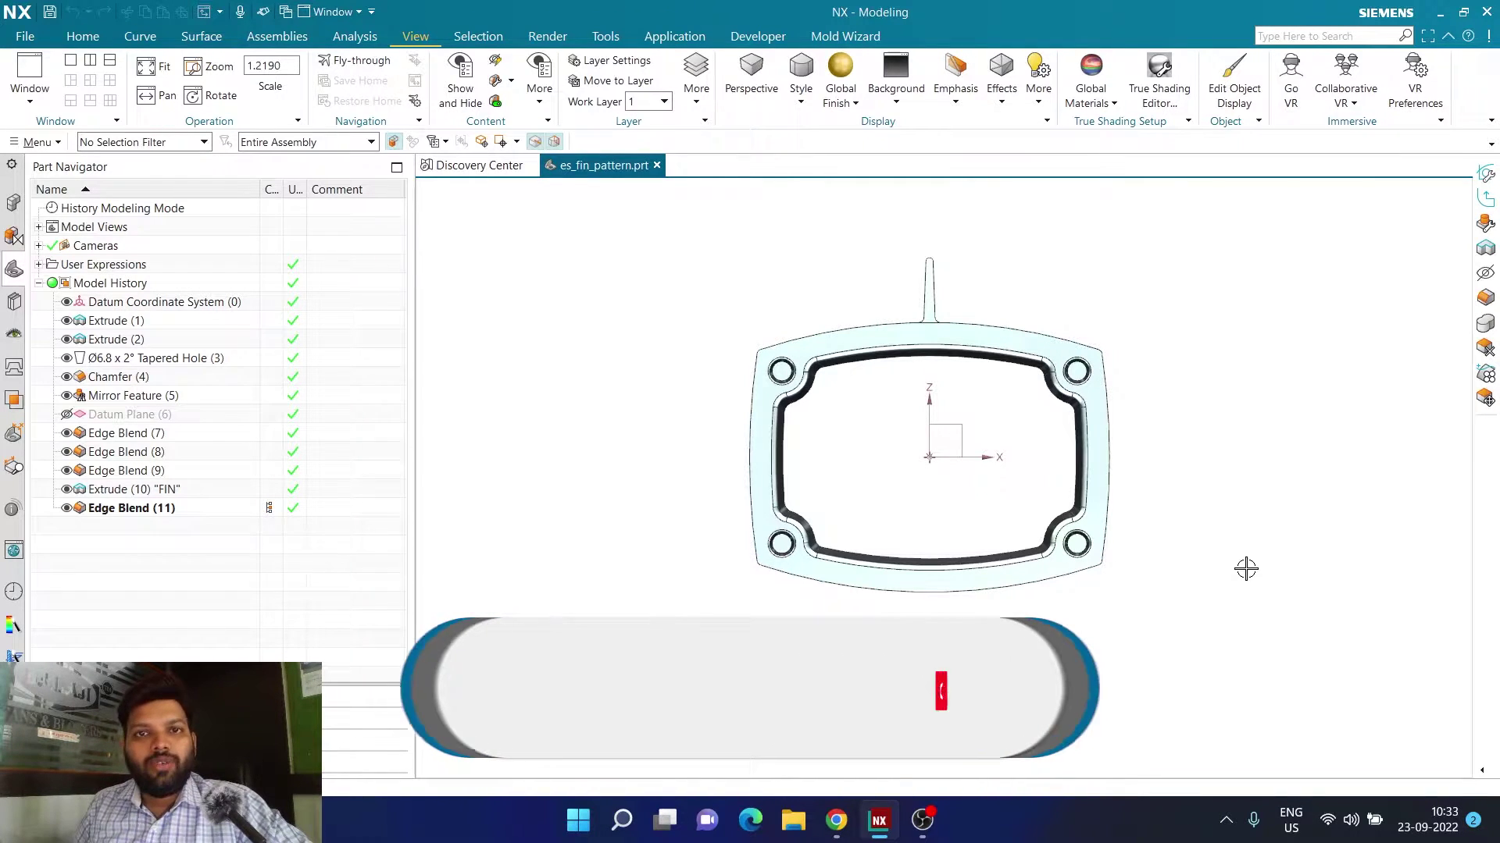
Step: Orbit the housing from its flat front view into an angled 3-D view with the fin on top
middle_click_drag(1198, 438, 1016, 351)
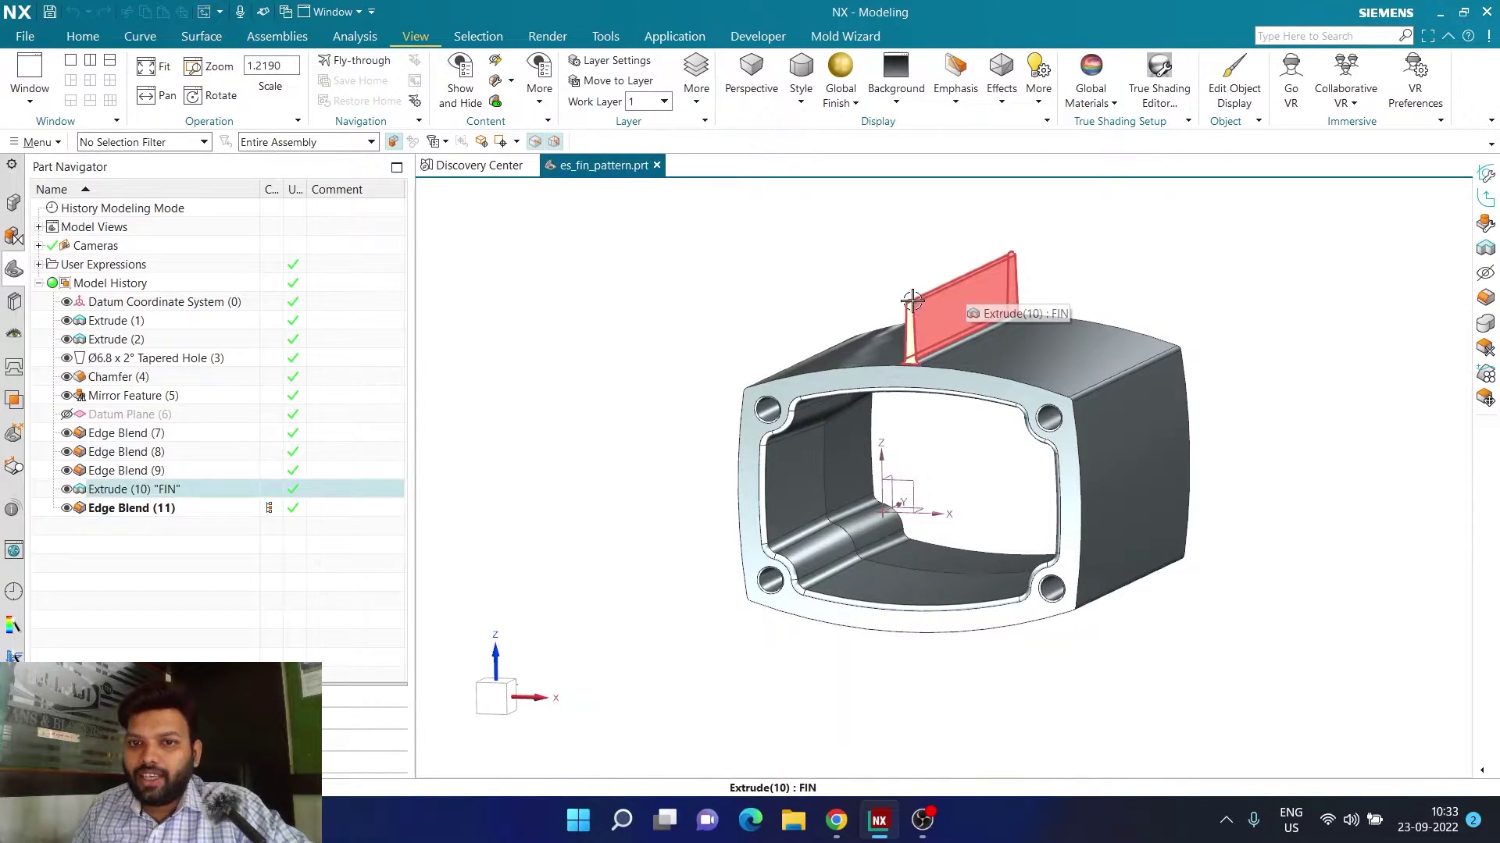
Step: Edit Extrude (10) "FIN" and open its section sketch showing height, offset and draft dimensions
double_click(130, 489)
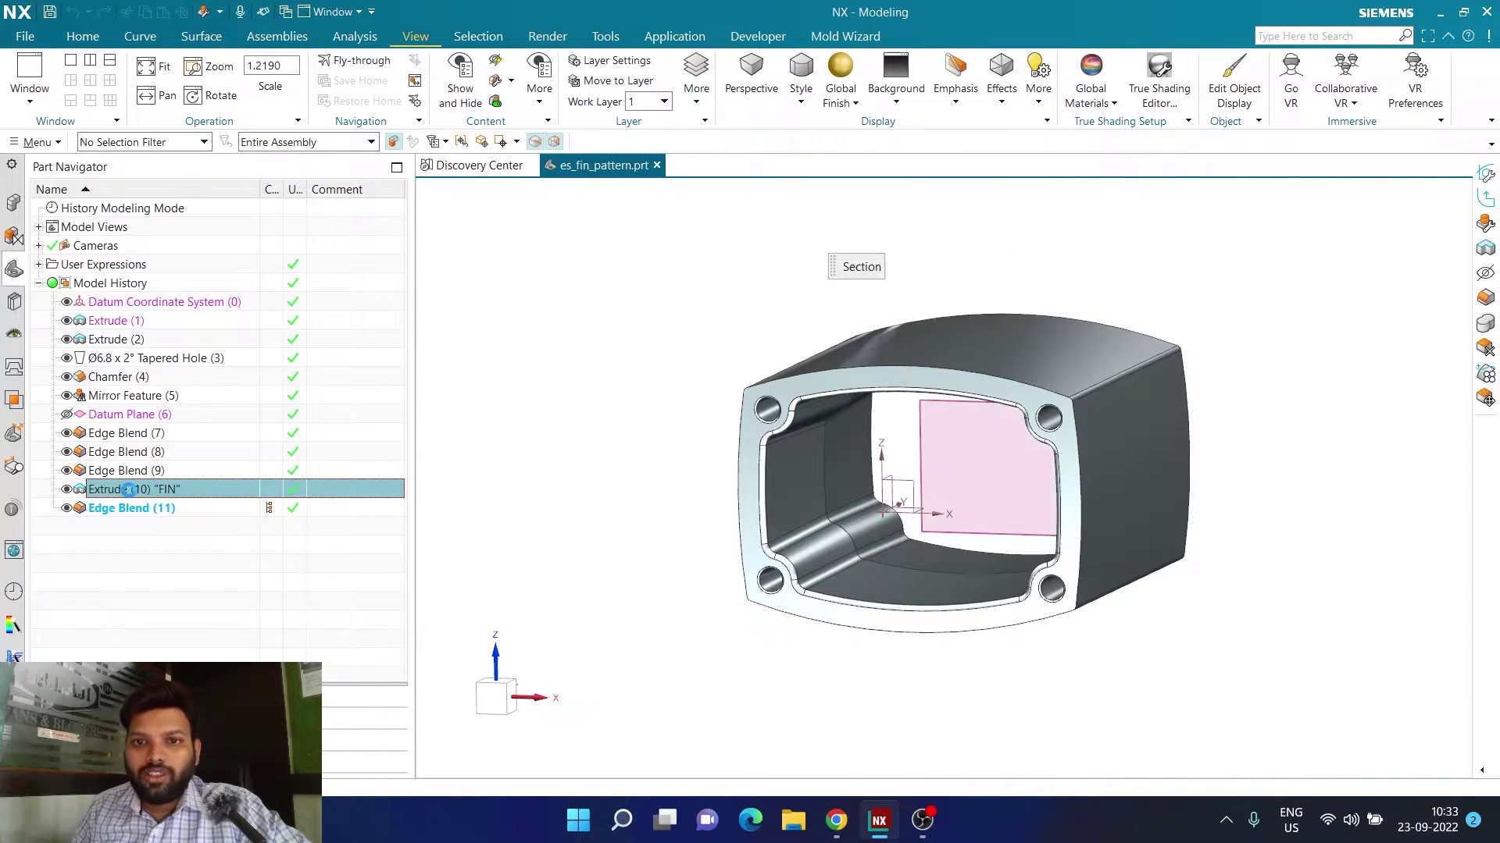
scroll(875, 326, "up", 4)
scroll(875, 326, "down", 3)
middle_click_drag(994, 297, 859, 297)
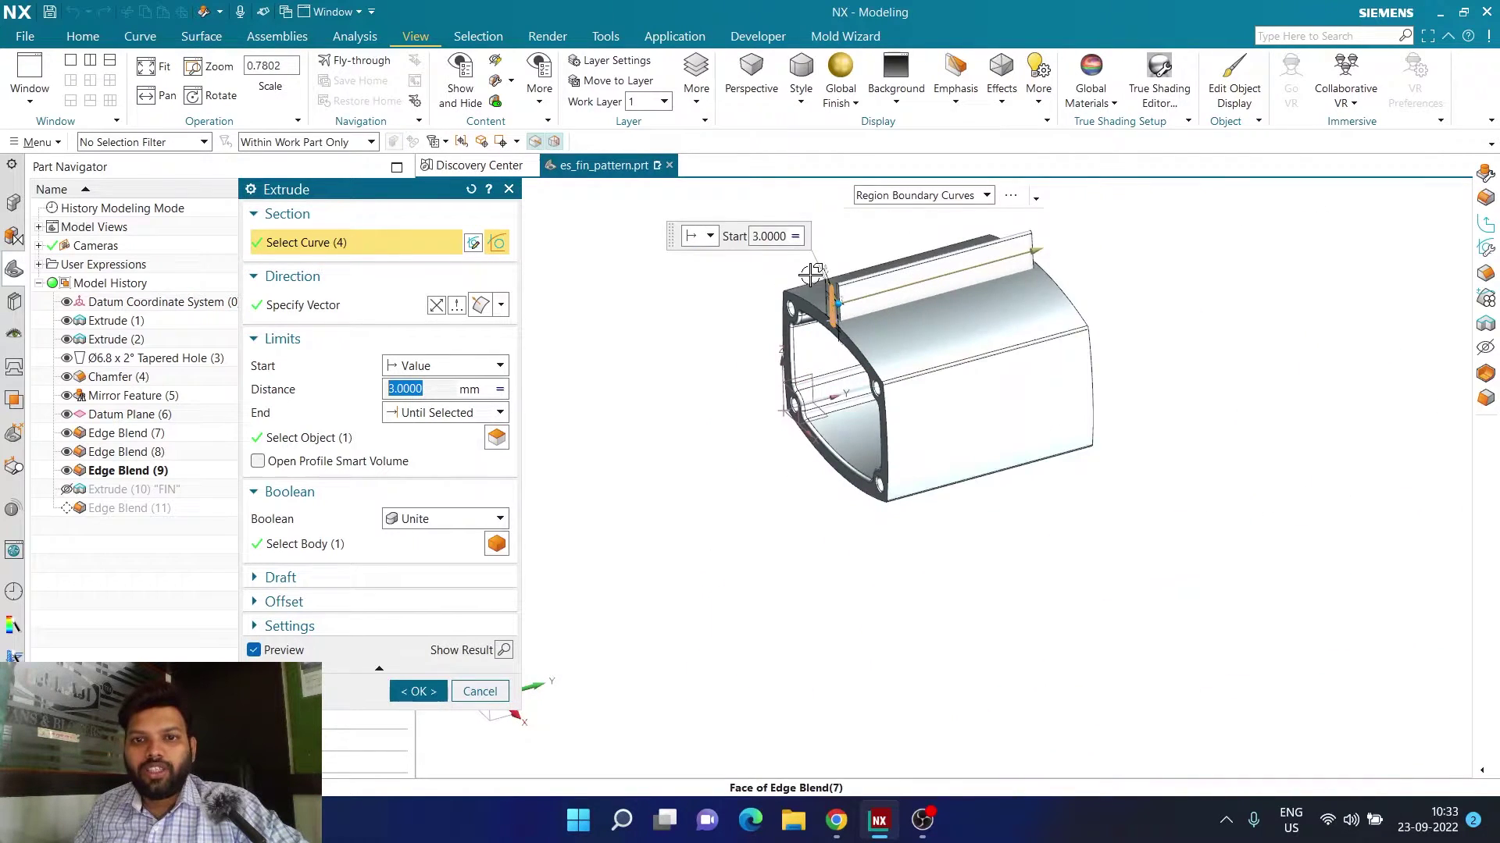
scroll(826, 285, "up", 4)
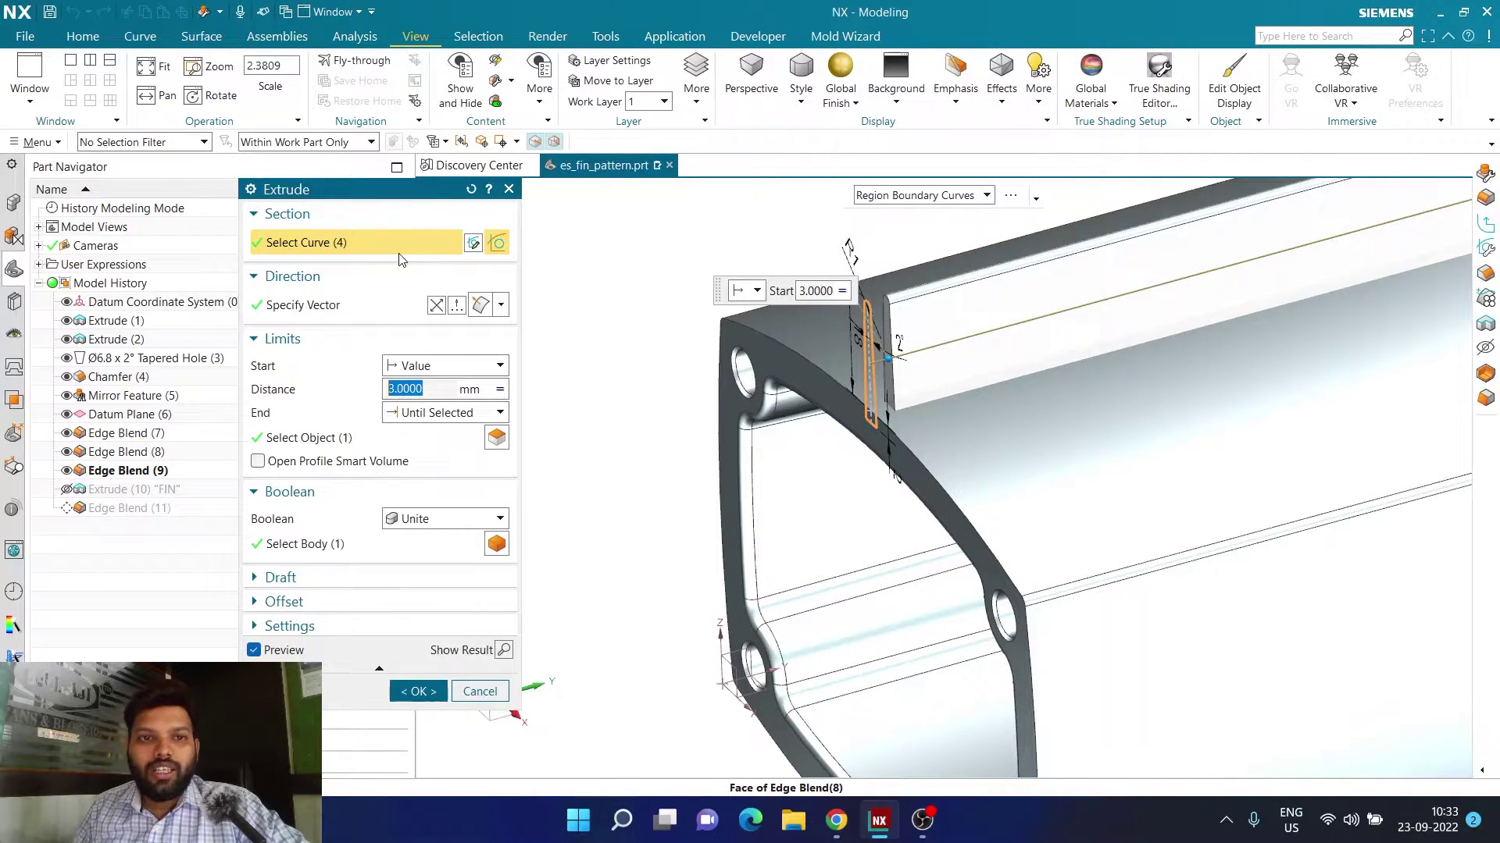
left_click(473, 244)
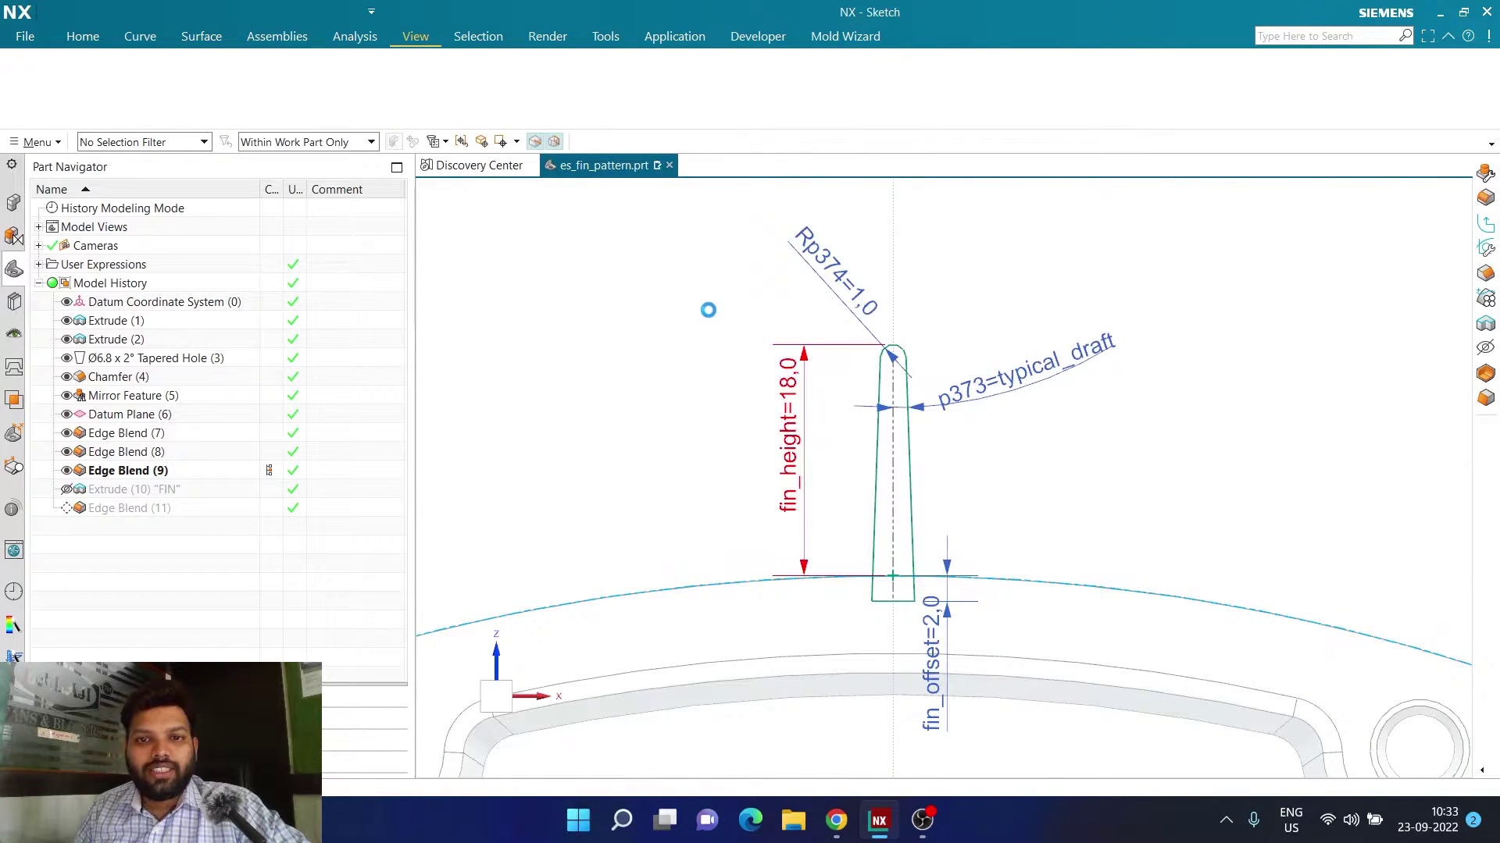
Step: Zoom and pan around the fin sketch to review the 18 mm height and 2 mm offset
scroll(787, 418, "up", 3)
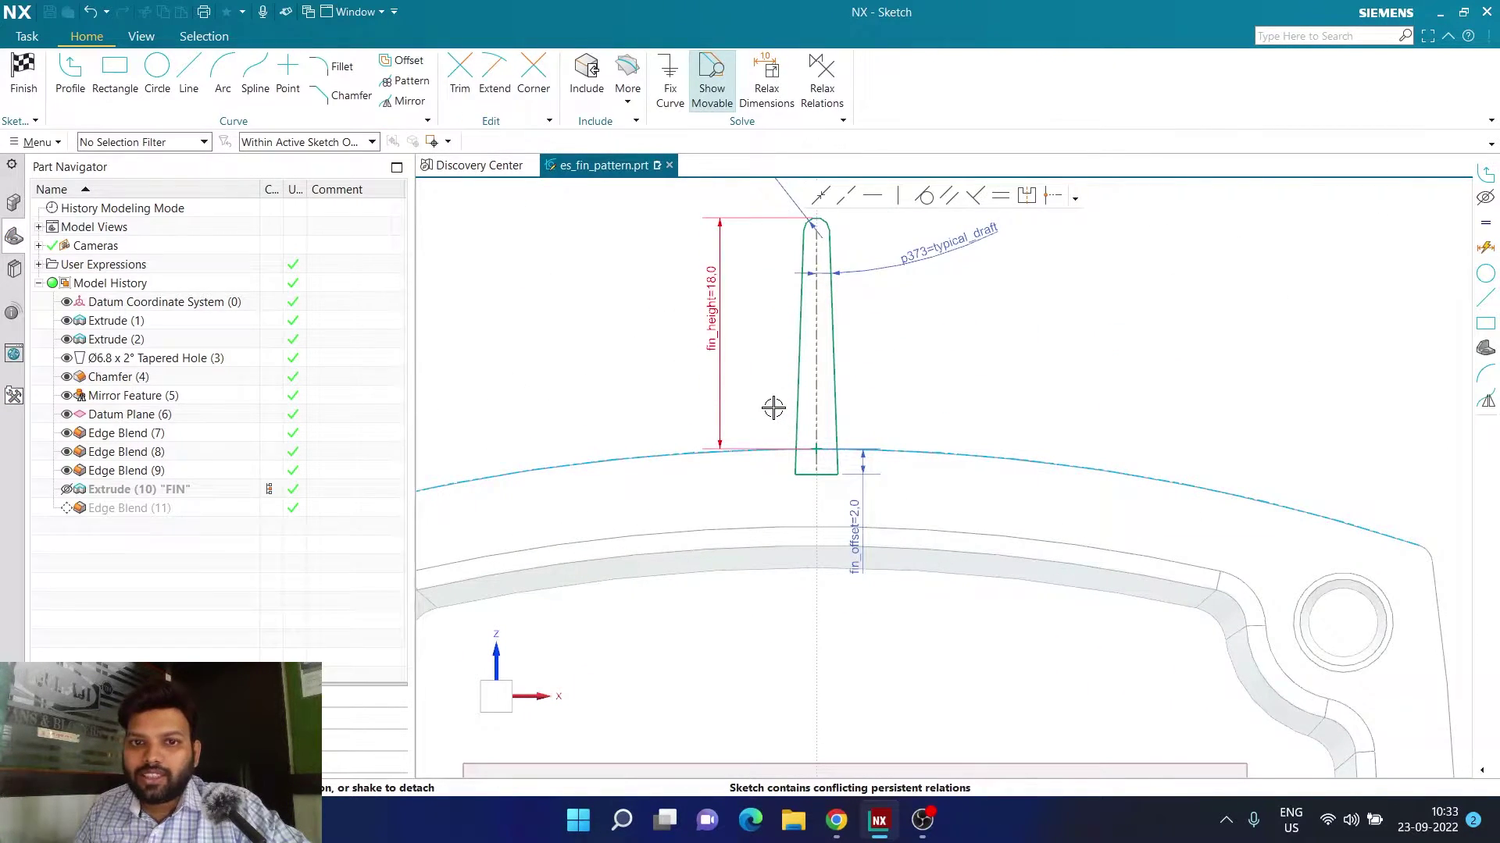
scroll(768, 367, "up", 2)
scroll(758, 332, "down", 2)
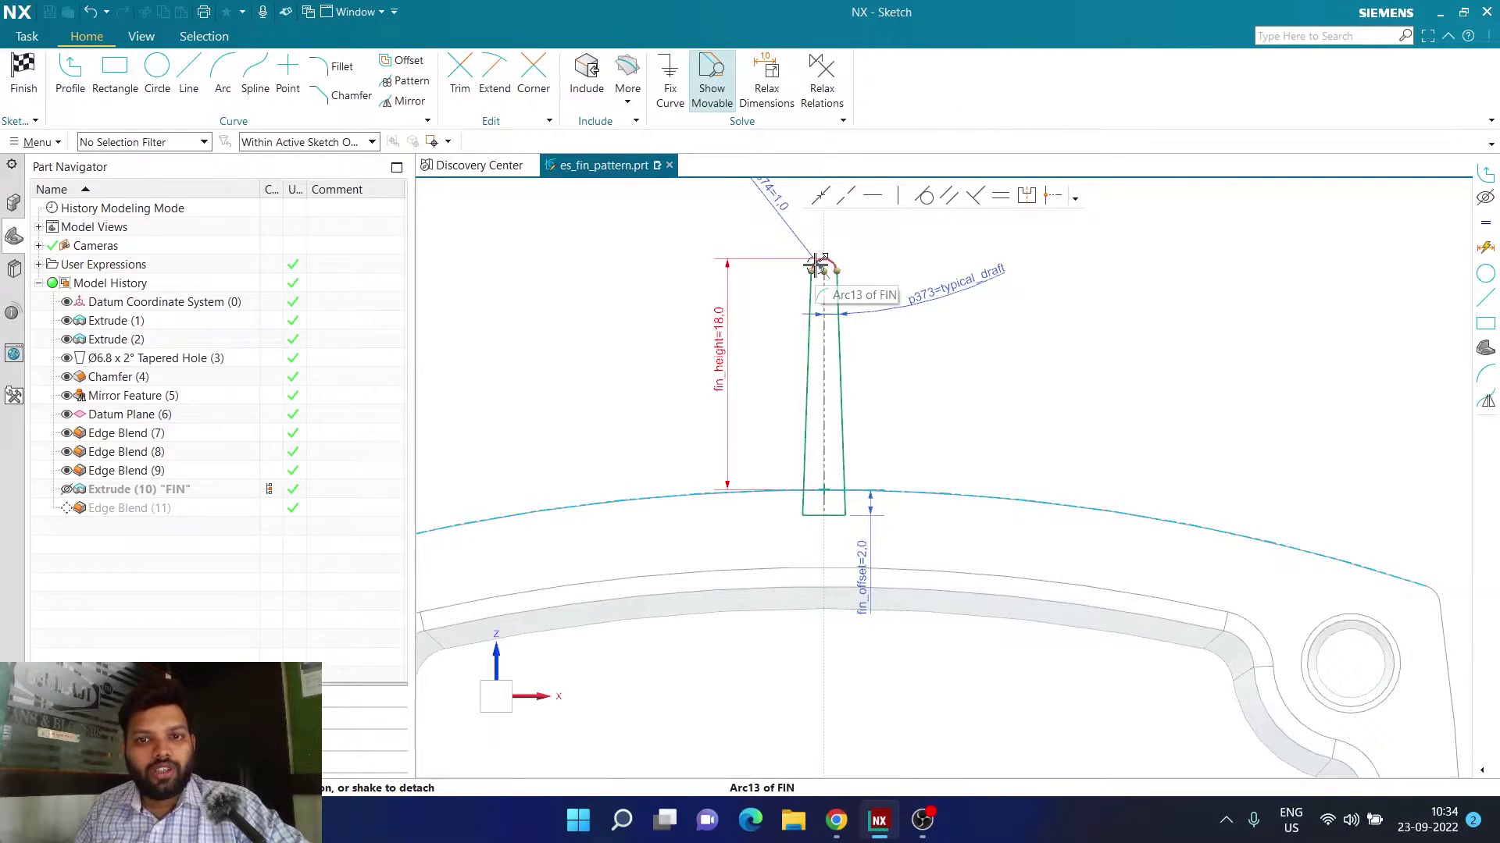
scroll(869, 376, "down", 2)
scroll(860, 465, "up", 2)
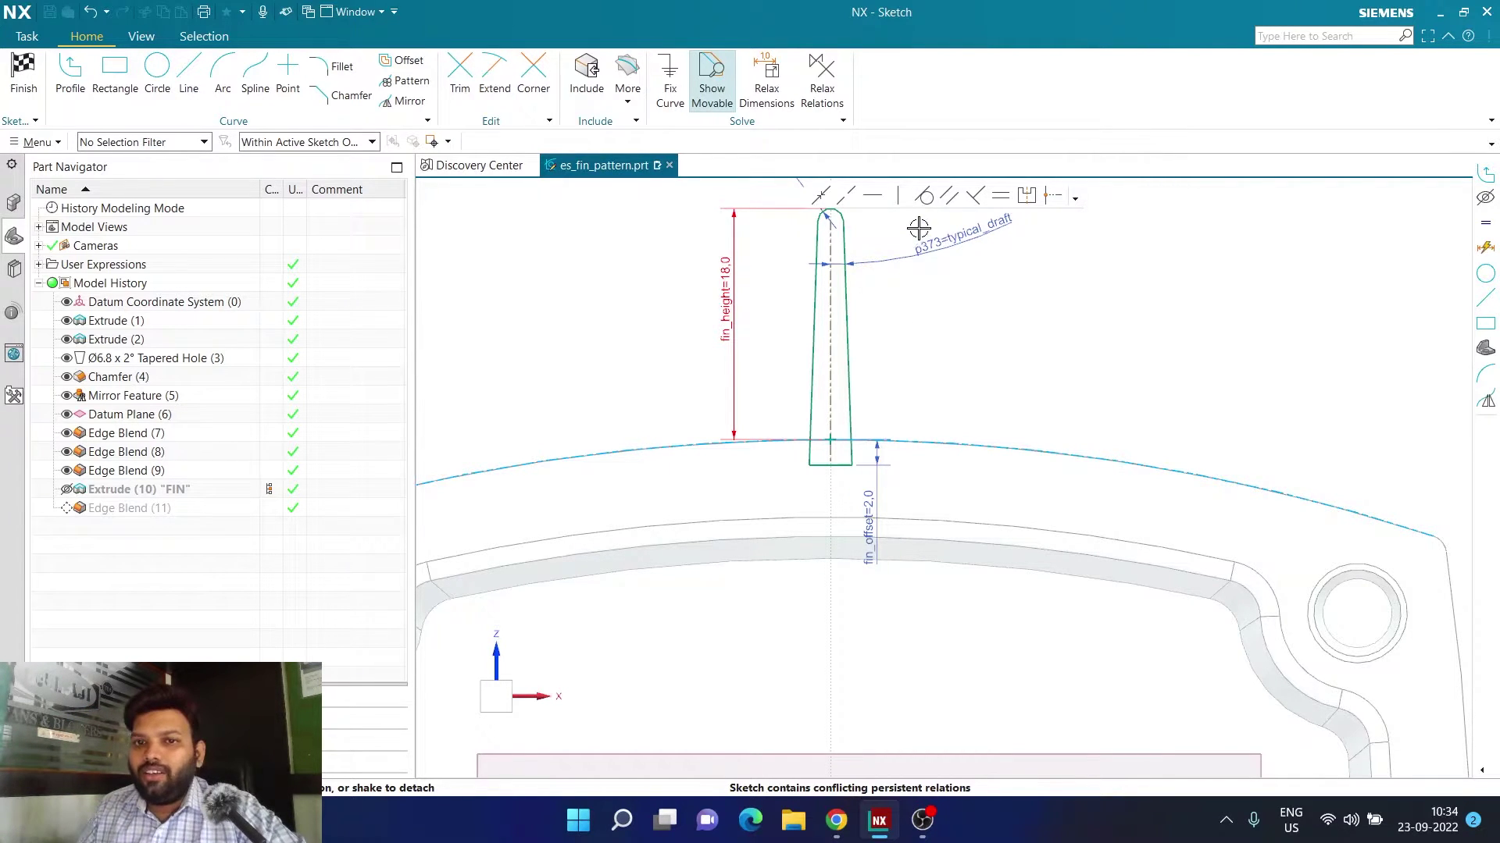
scroll(899, 375, "up", 2)
middle_click_drag(900, 375, 936, 452, "shift")
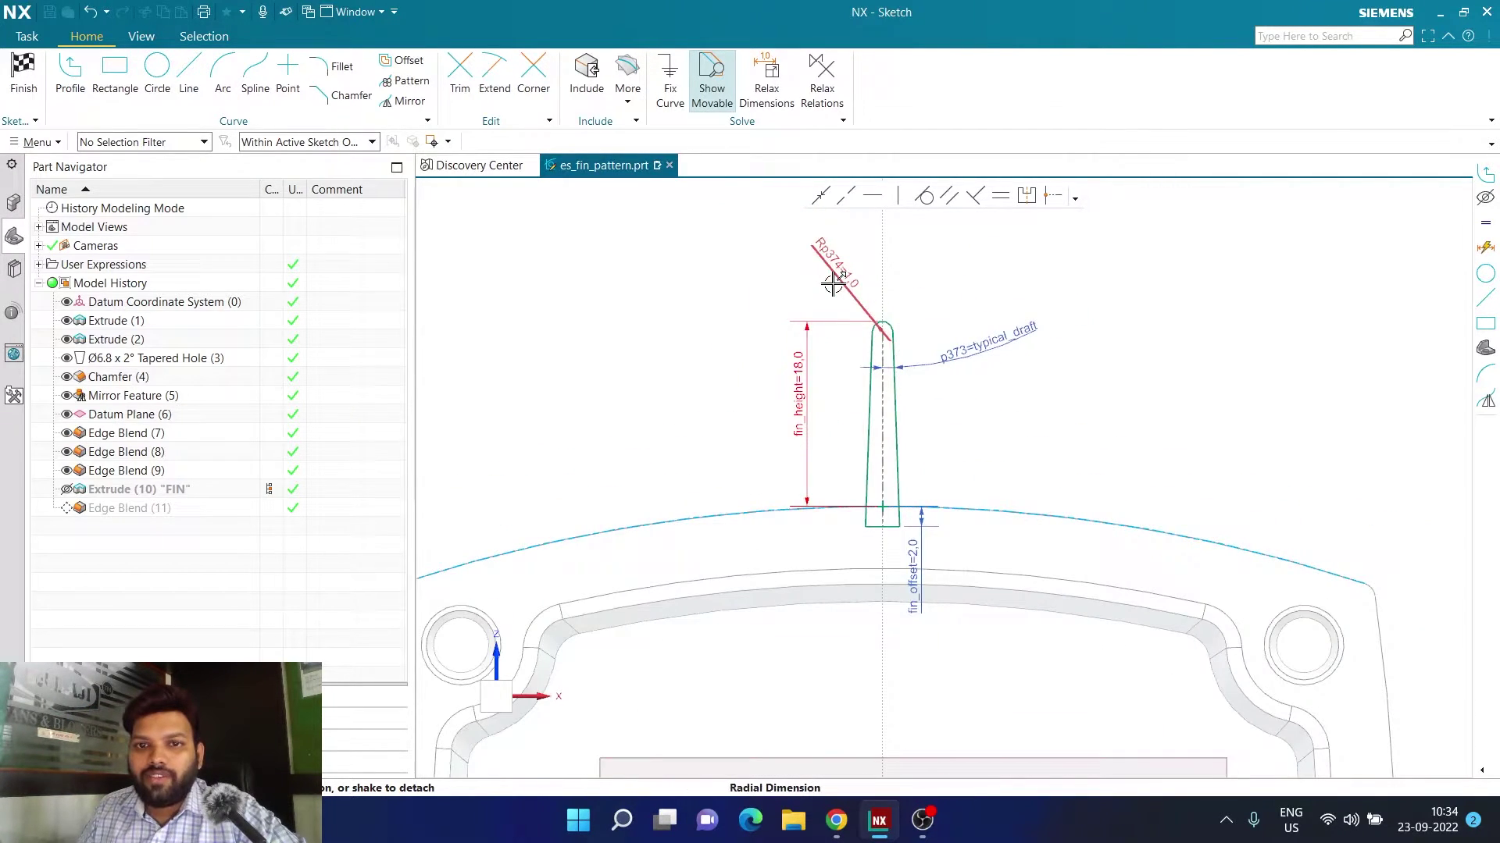
scroll(863, 465, "down", 1)
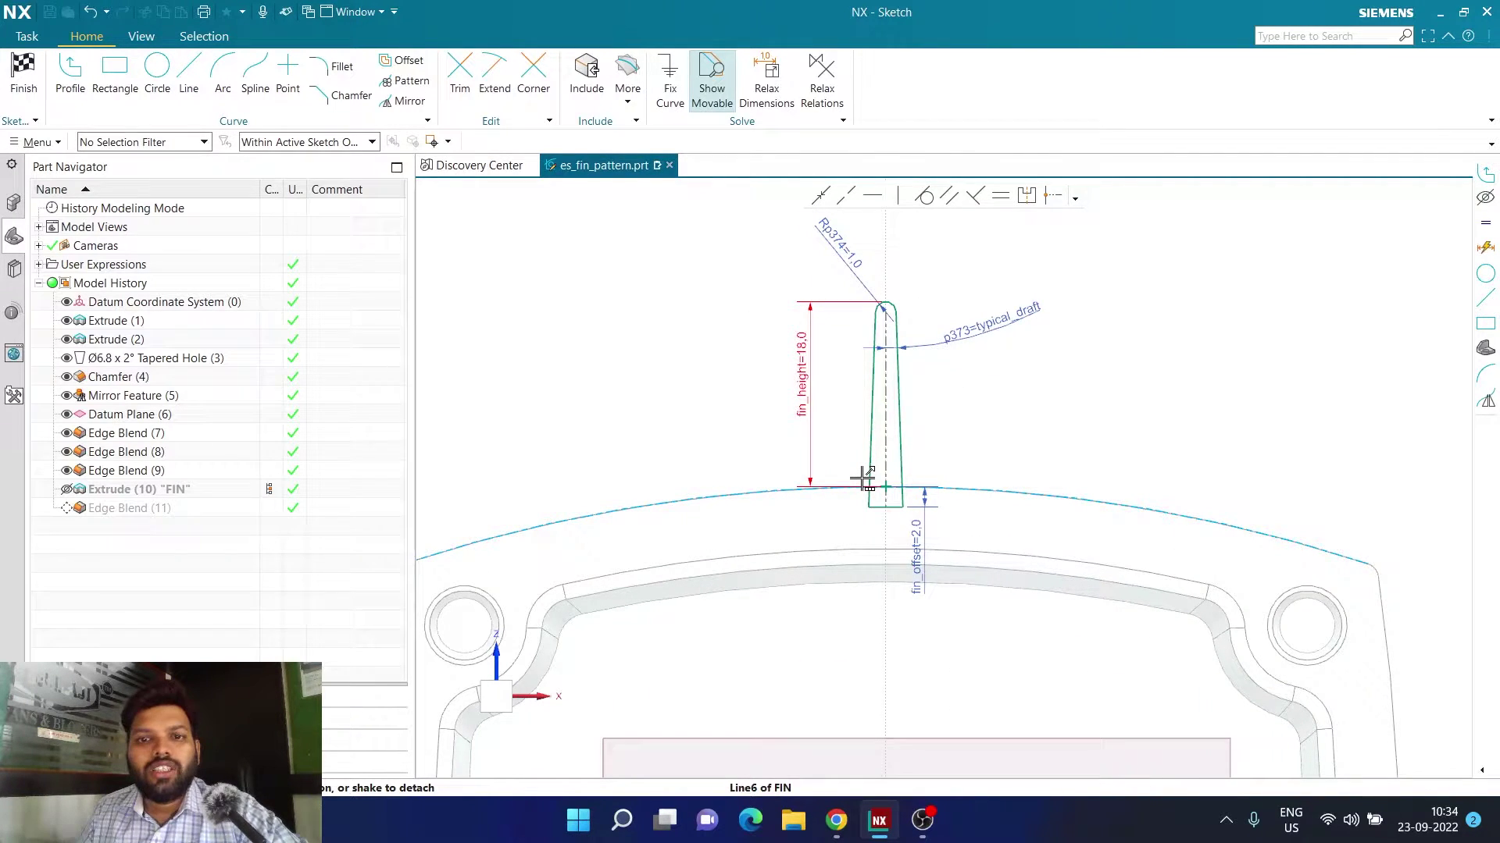
scroll(863, 478, "up", 4)
scroll(820, 410, "down", 6)
scroll(847, 455, "up", 6)
scroll(840, 468, "down", 2)
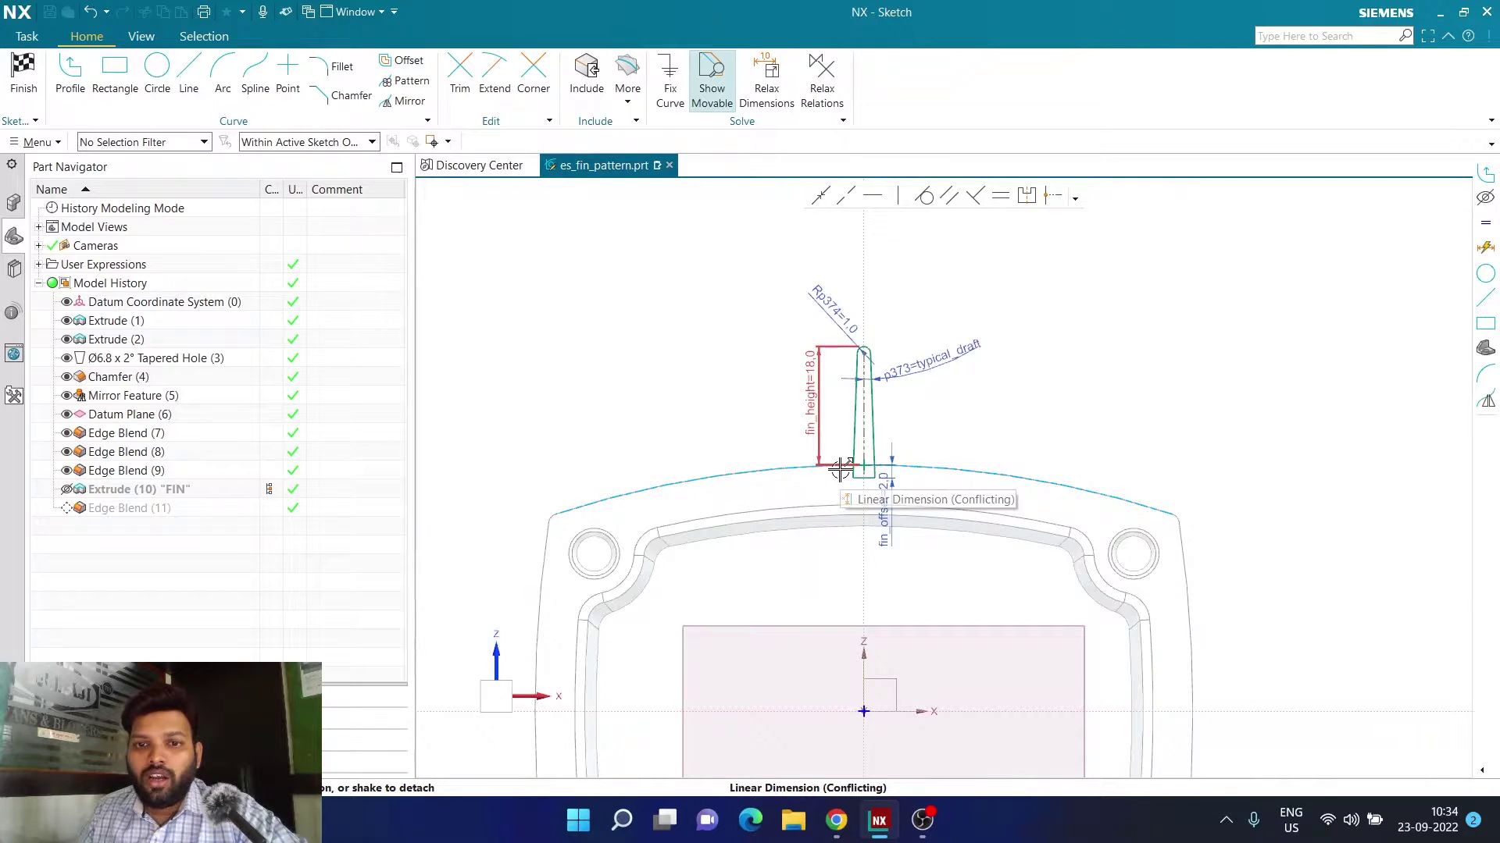
scroll(630, 326, "up", 2)
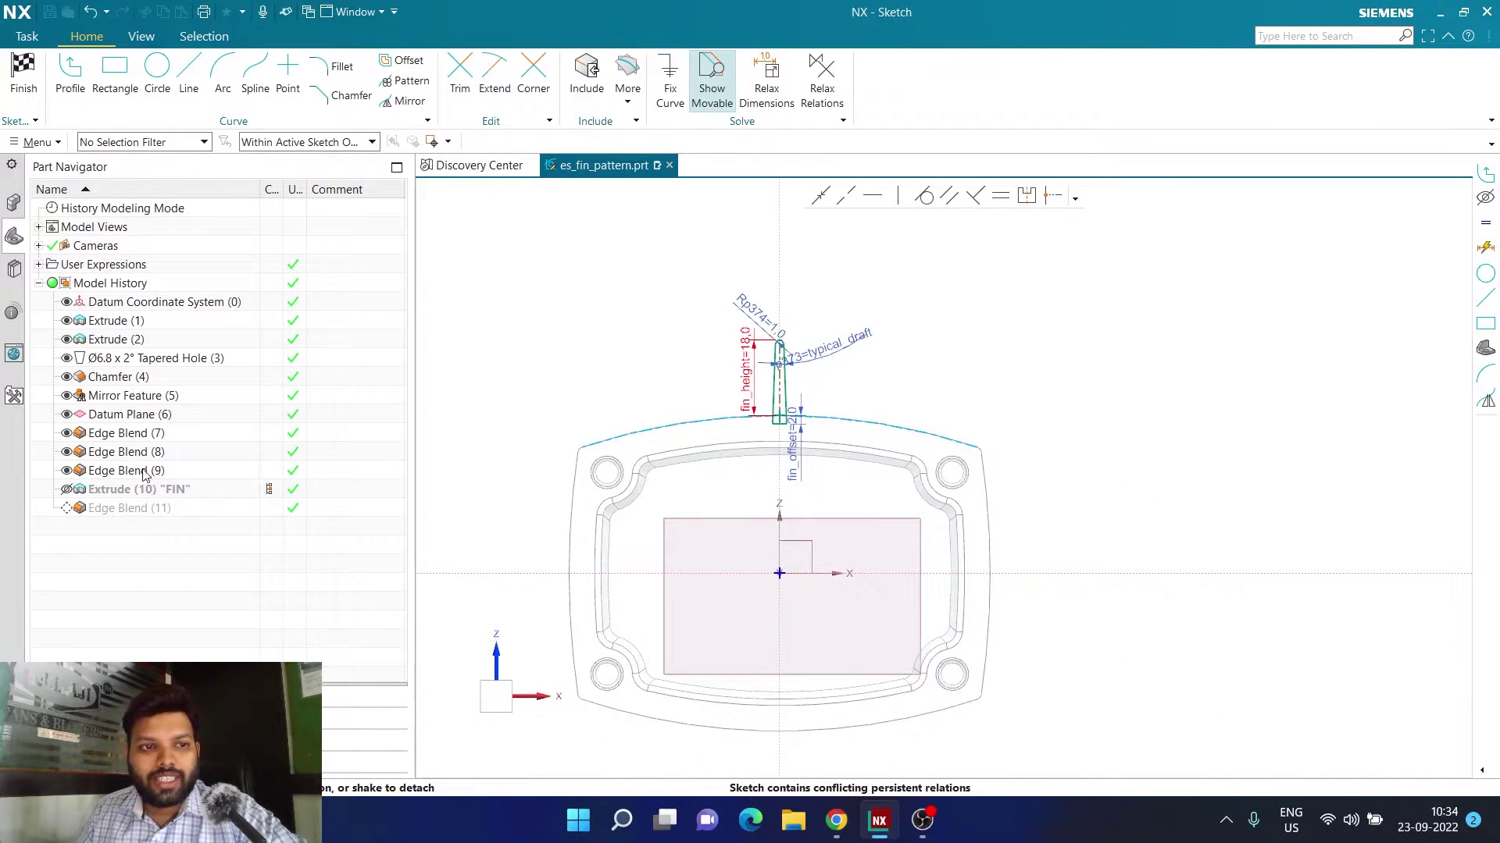
Step: Temporarily hide the housing bodies to isolate the sketch, show them again, and finish the sketch
left_click(67, 453)
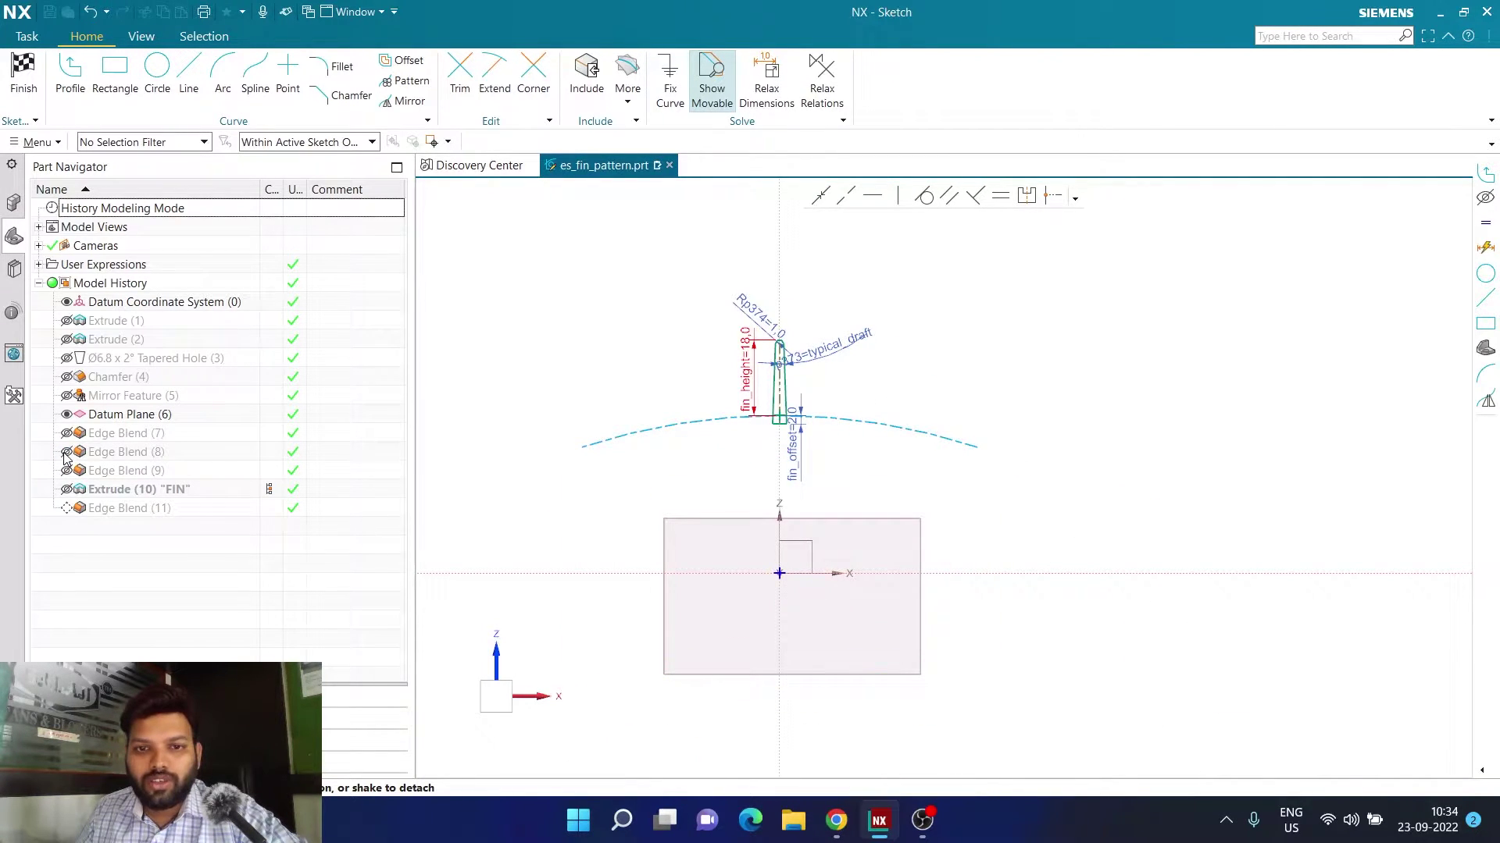
scroll(669, 445, "down", 2)
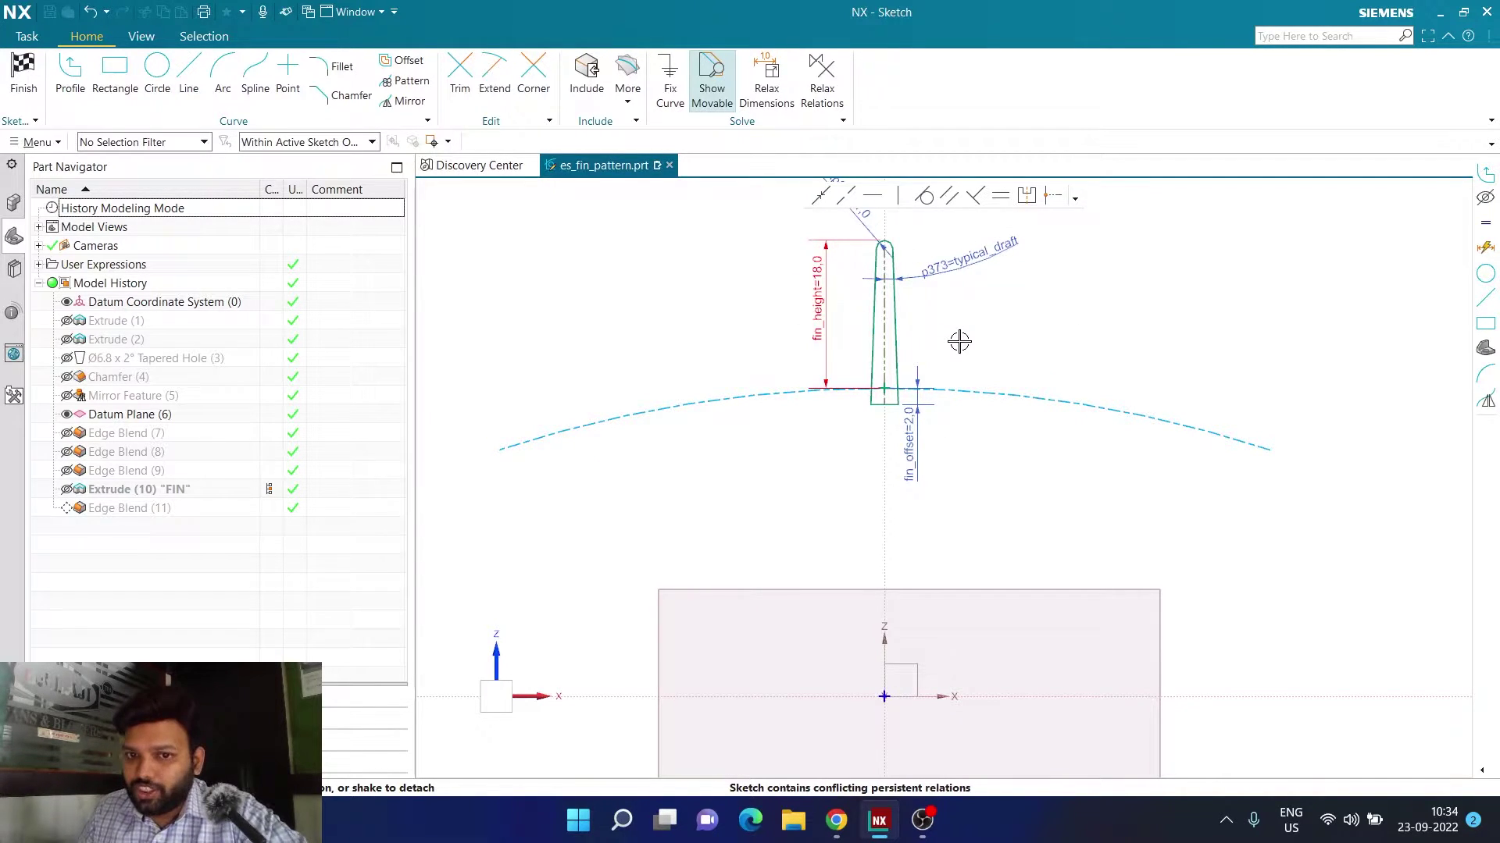
scroll(887, 395, "up", 3)
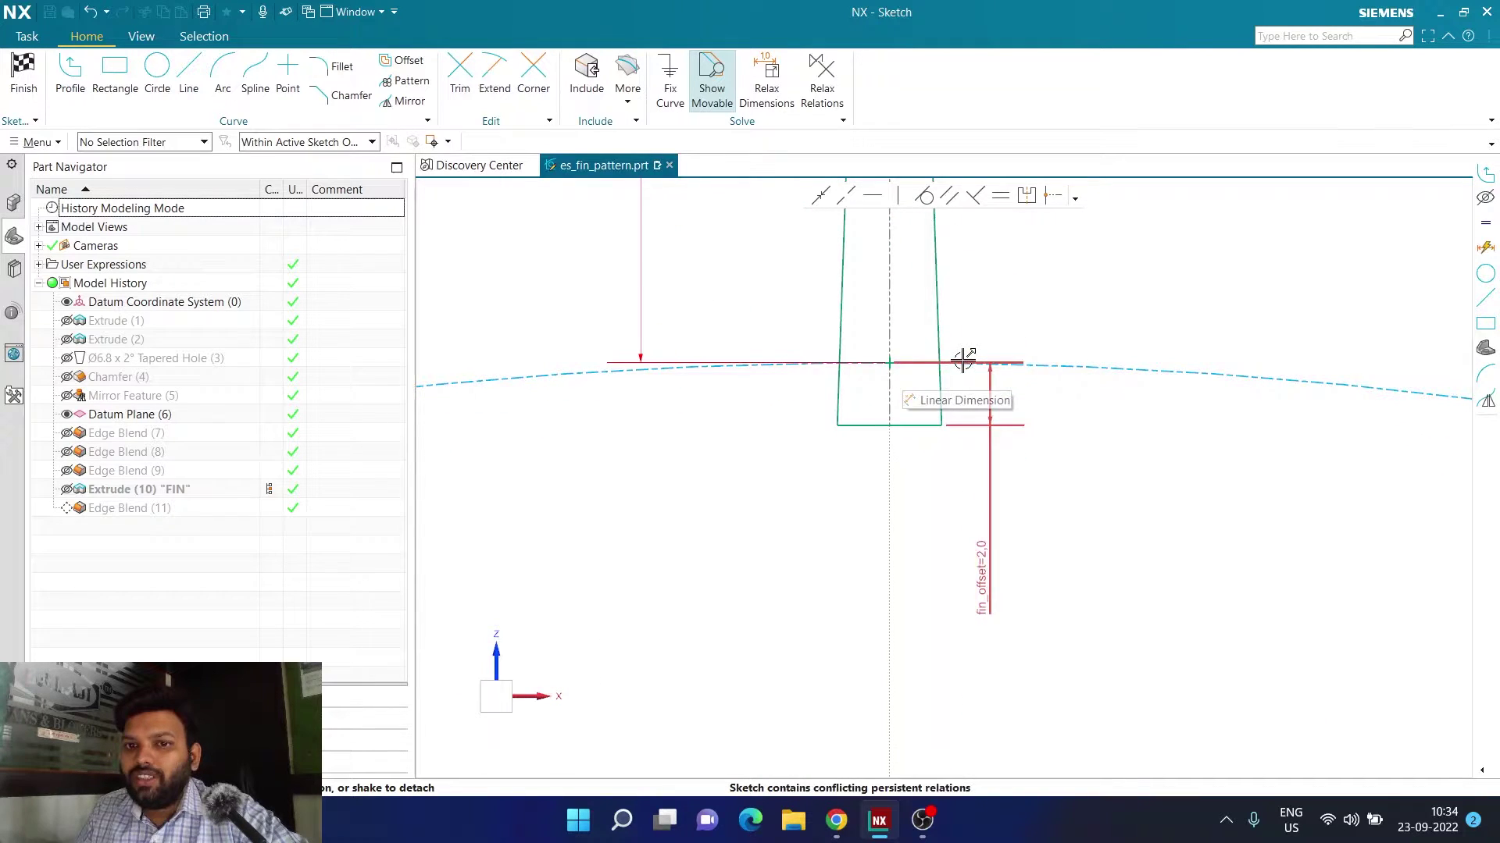
scroll(960, 359, "down", 3)
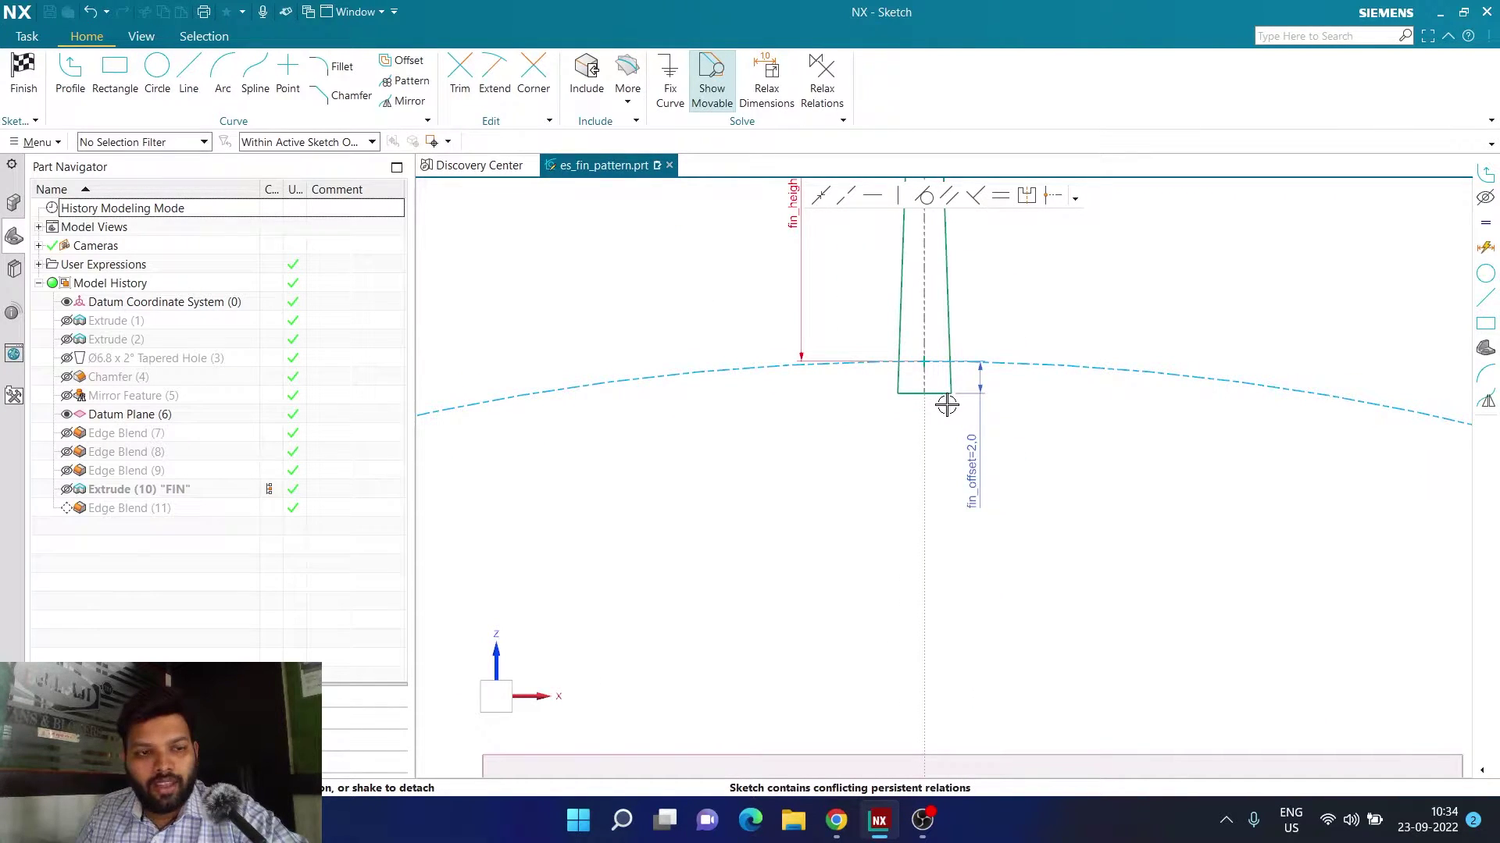
left_click(66, 472)
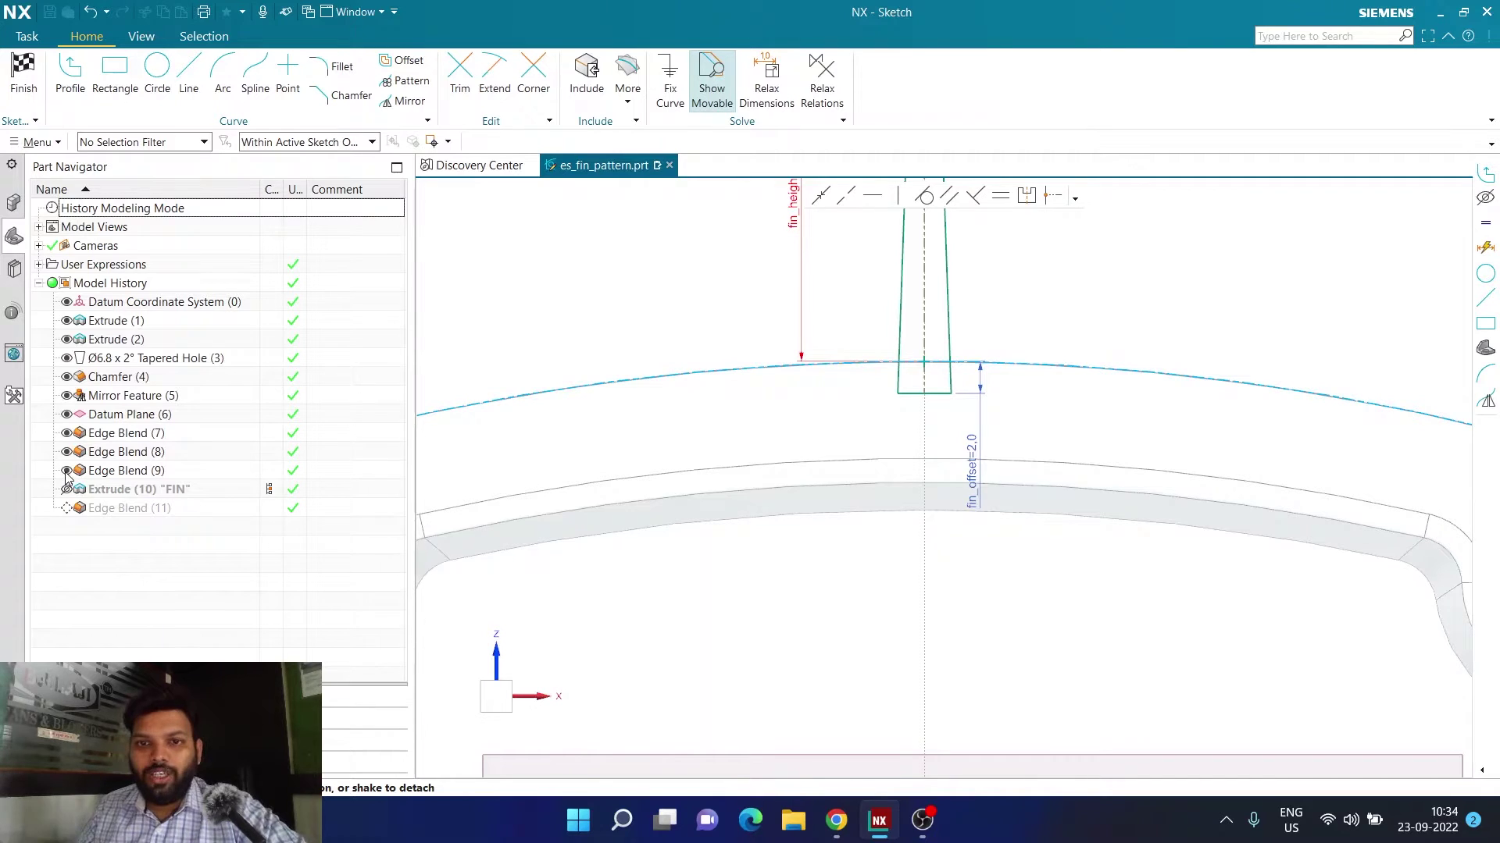
scroll(1054, 500, "down", 3)
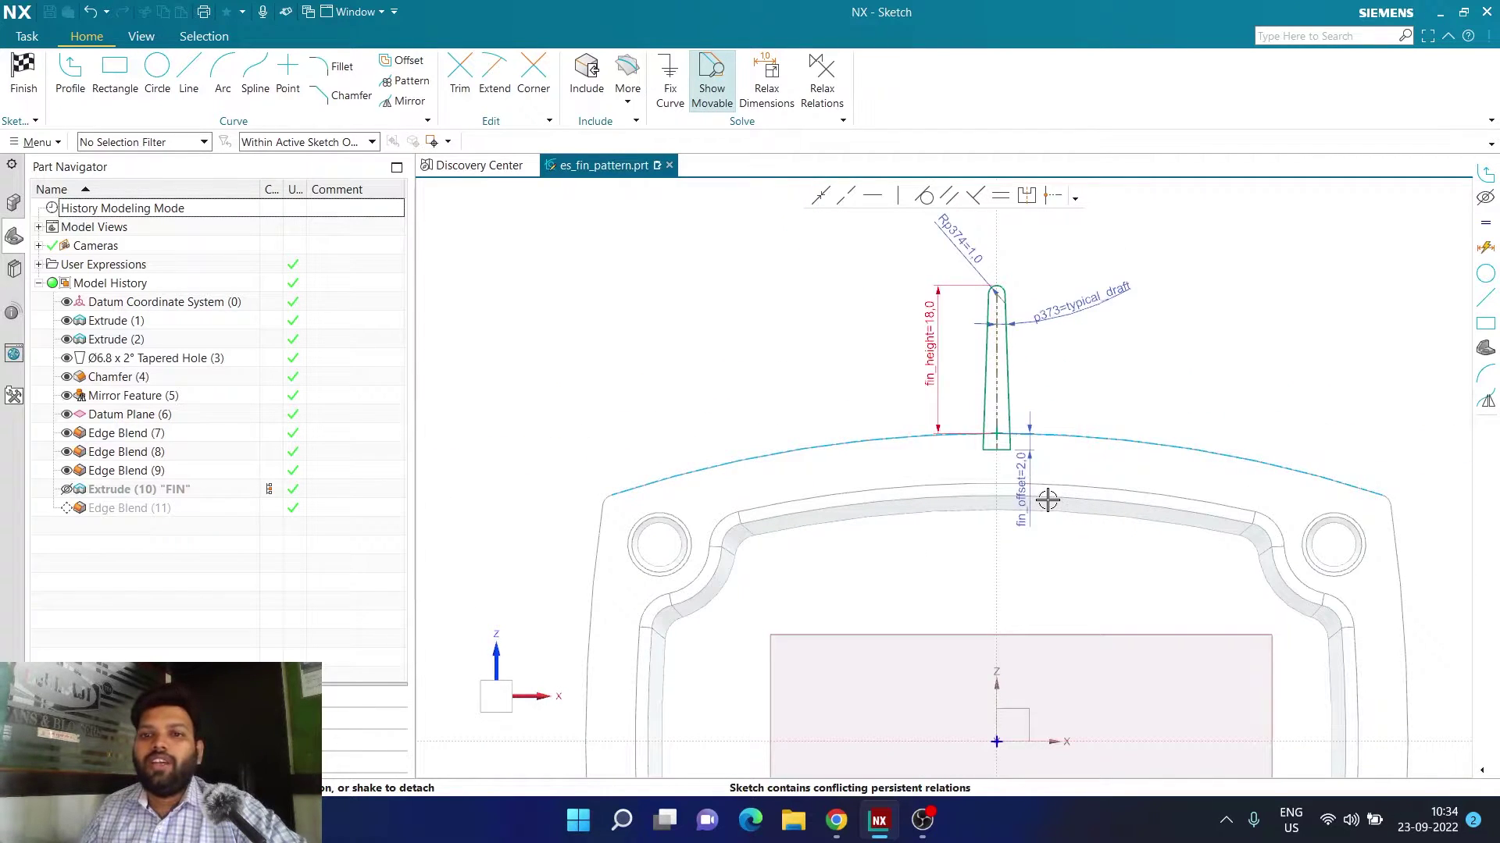
left_click(25, 87)
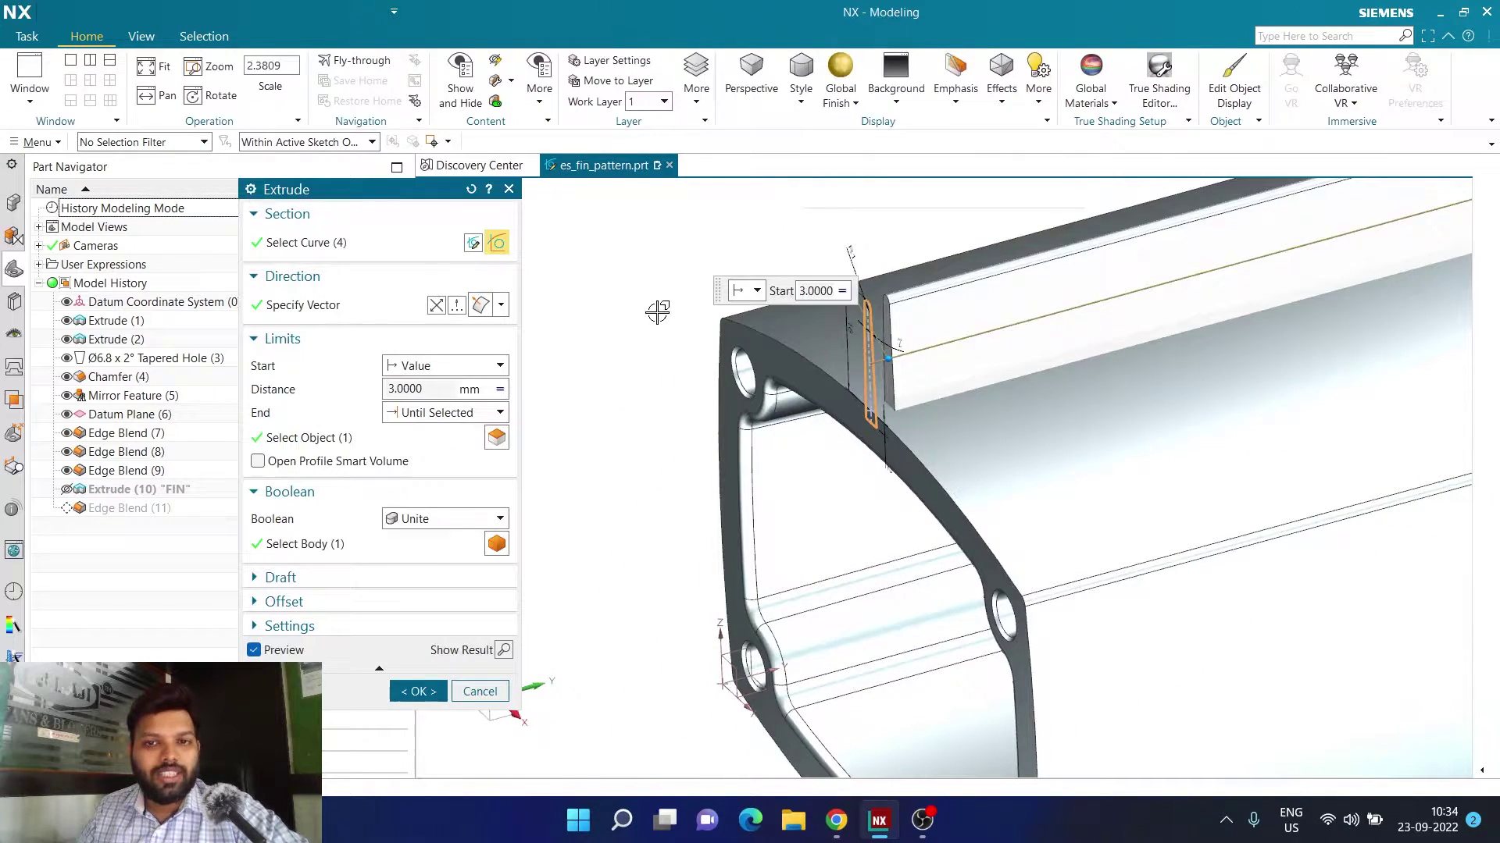
Step: Cancel the FIN extrude edit unchanged, refit and orbit the housing, and return to the Home tab
left_click(508, 190)
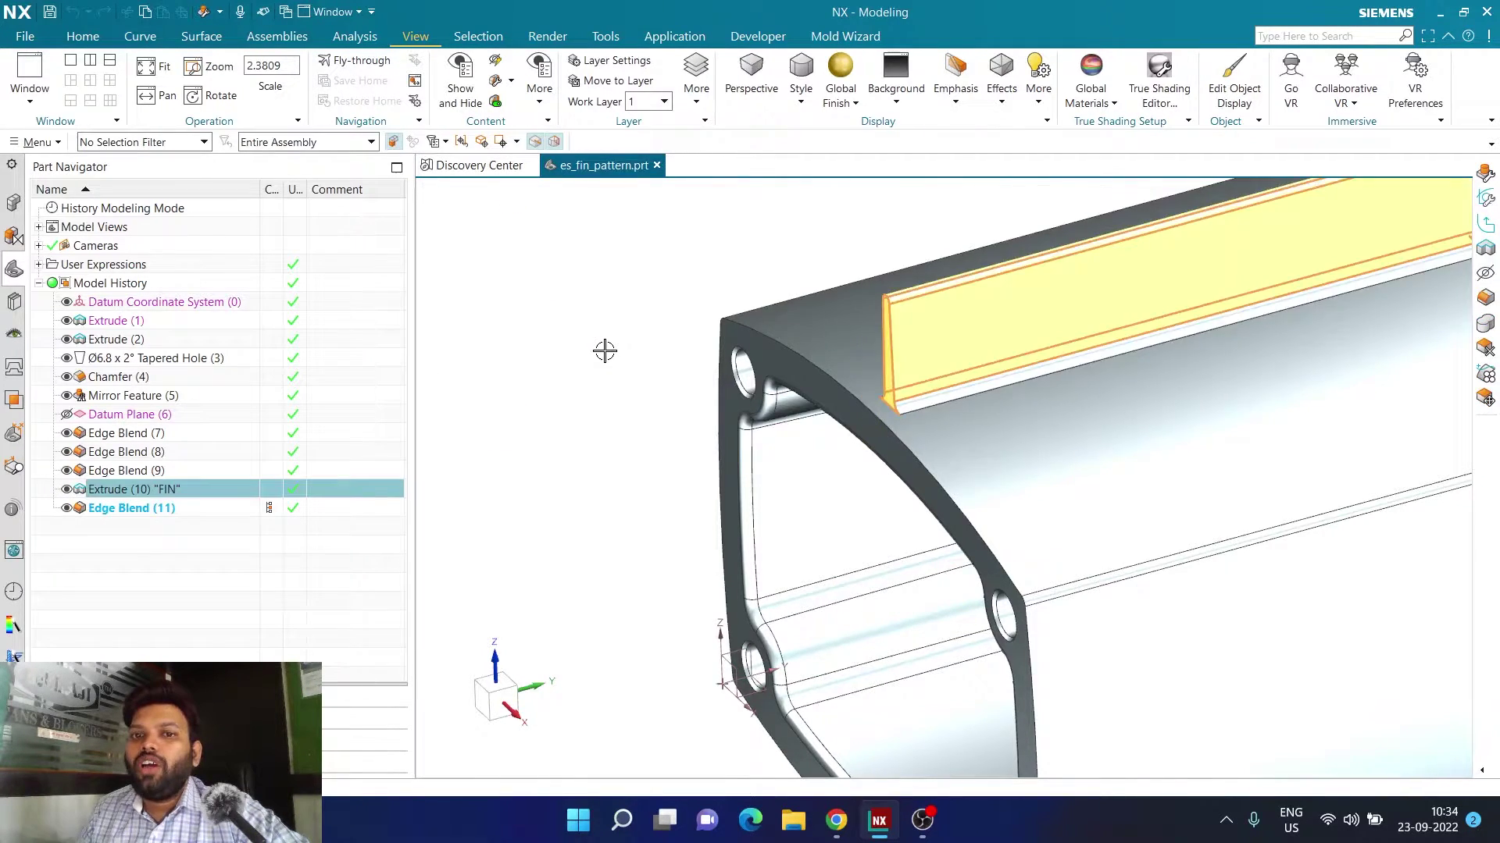
key("ctrl+f")
scroll(612, 373, "up", 1)
middle_click_drag(612, 371, 656, 362)
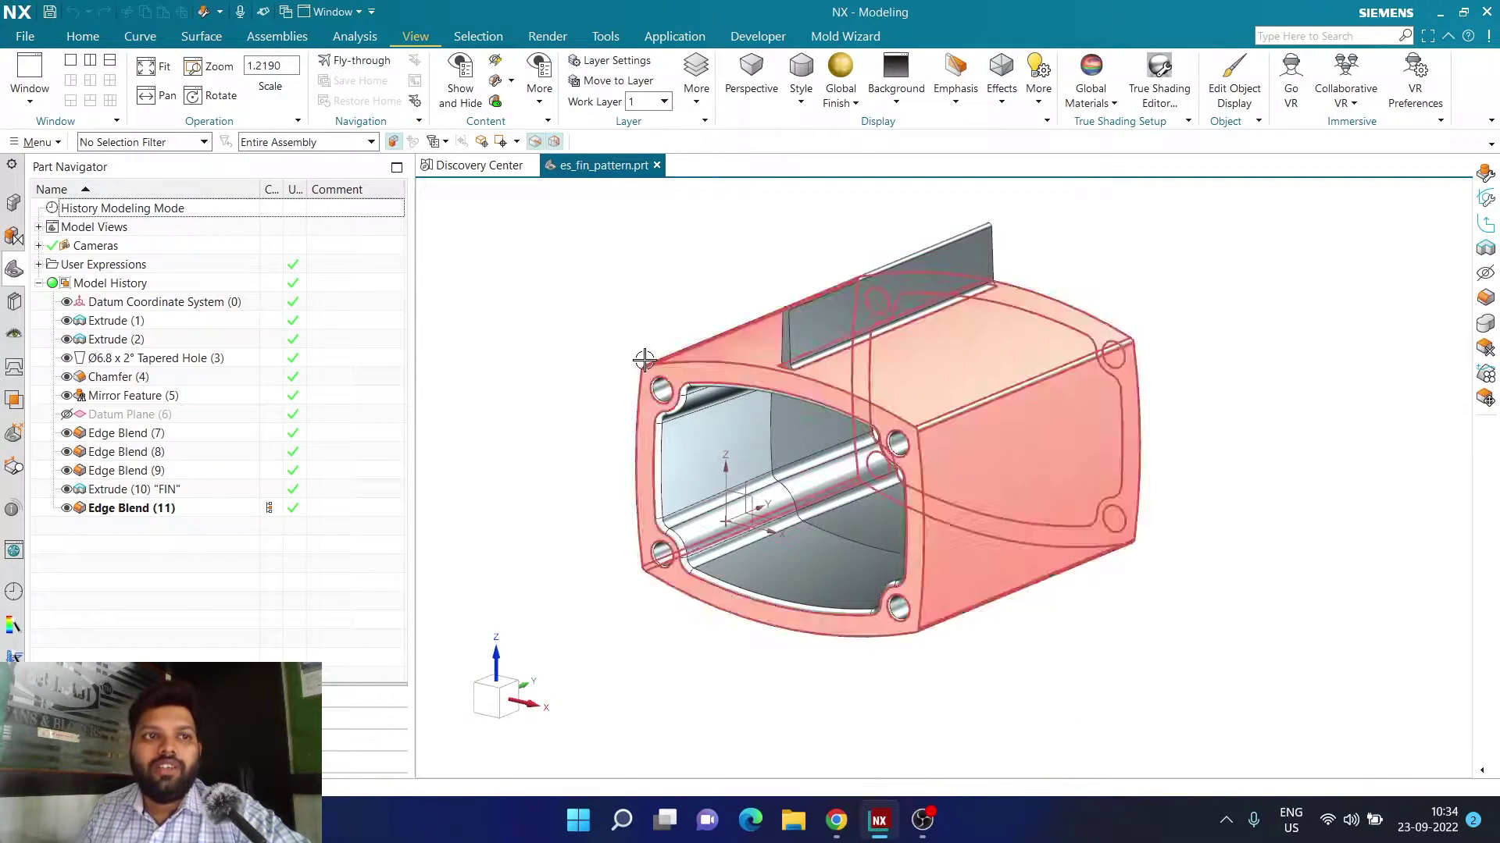
left_click(72, 41)
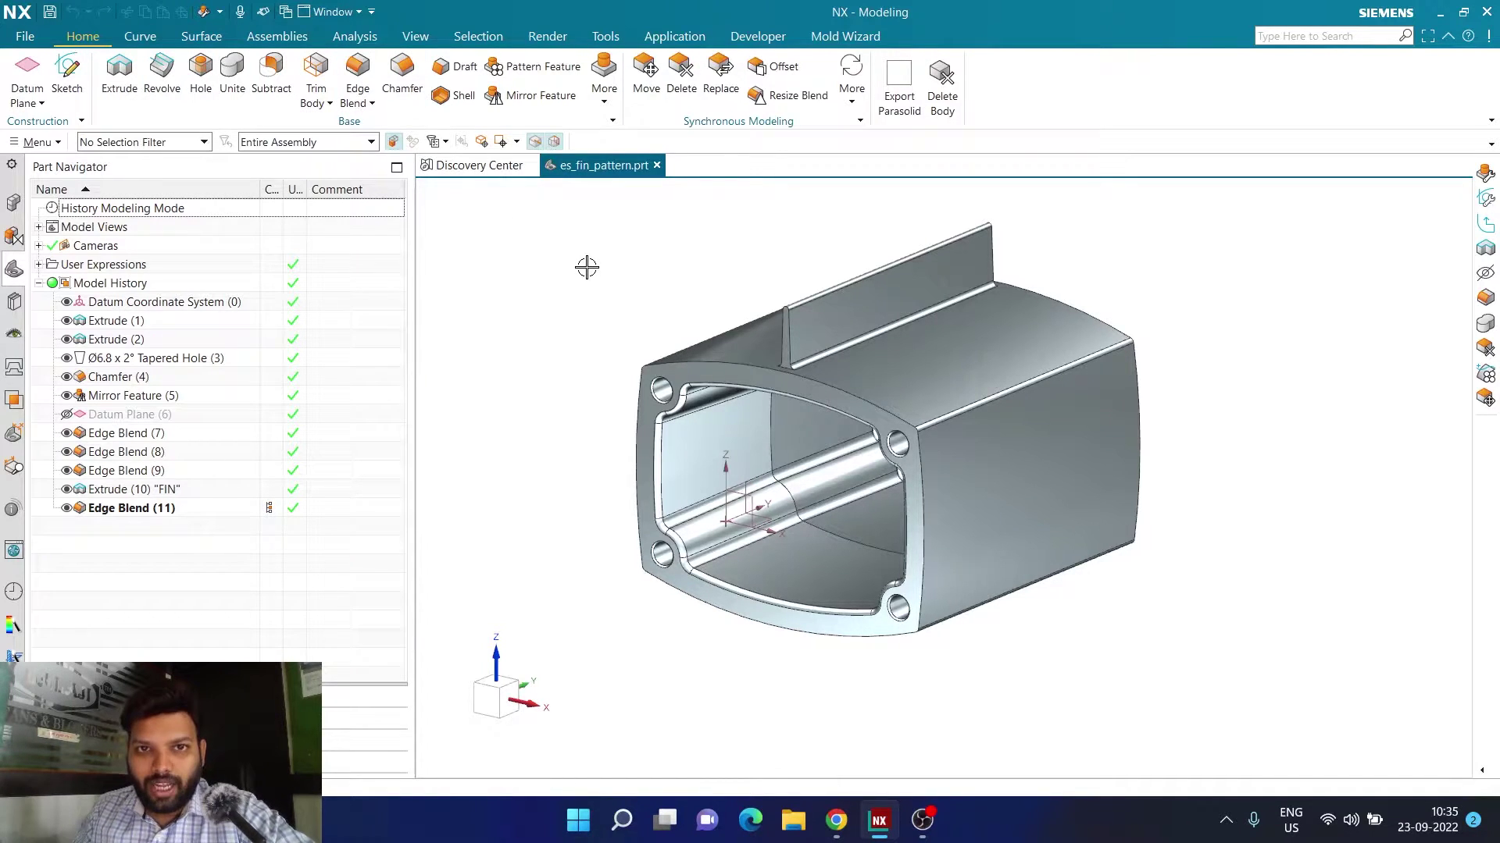
Step: Start a reset Pattern Feature with Extrude (10) "FIN" and Edge Blend (11) selected
left_click(527, 70)
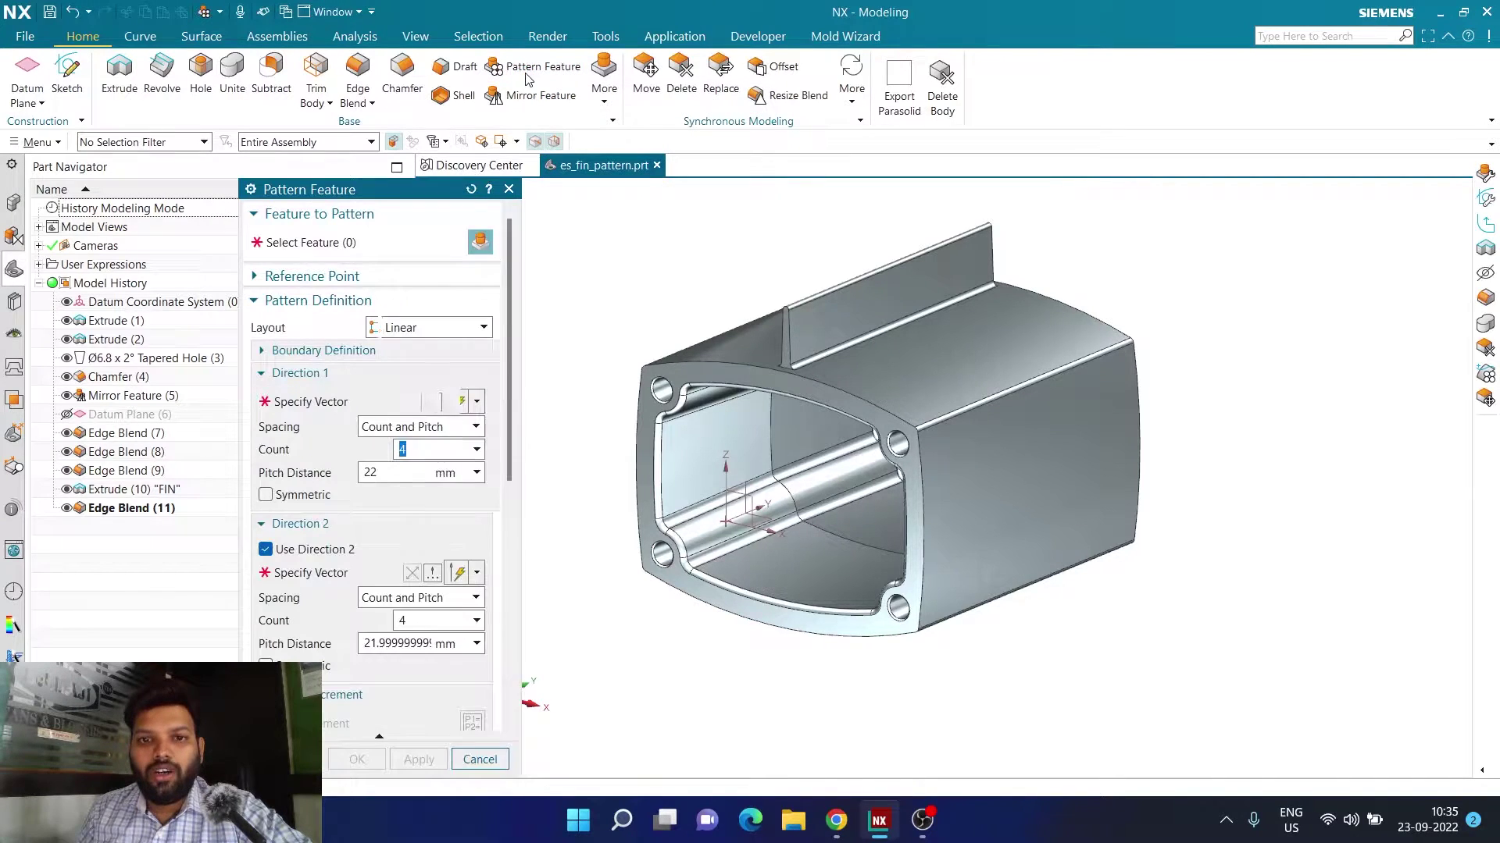
left_click_drag(417, 193, 548, 34)
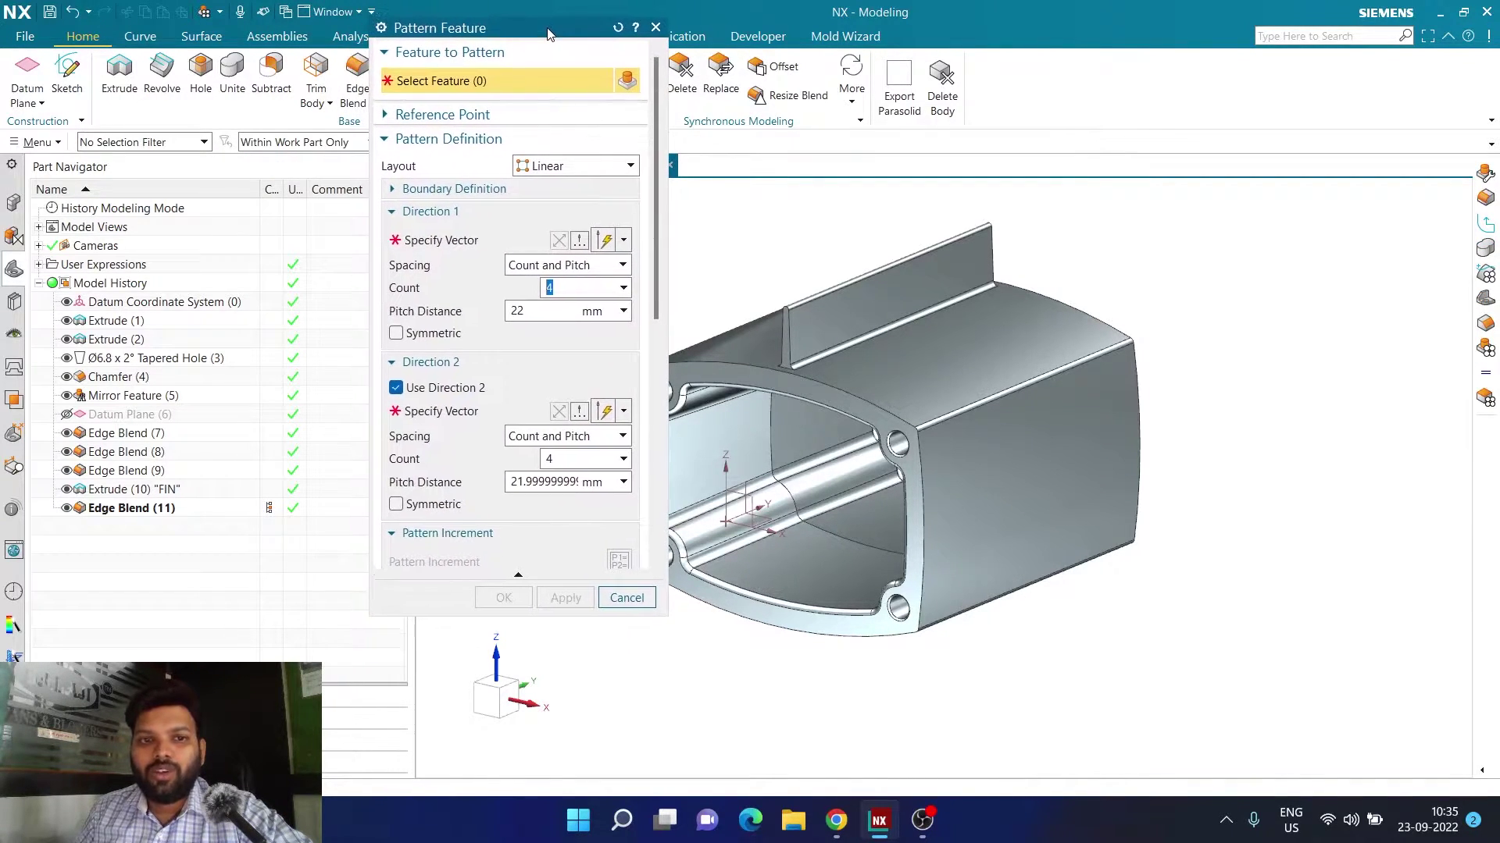
left_click(617, 27)
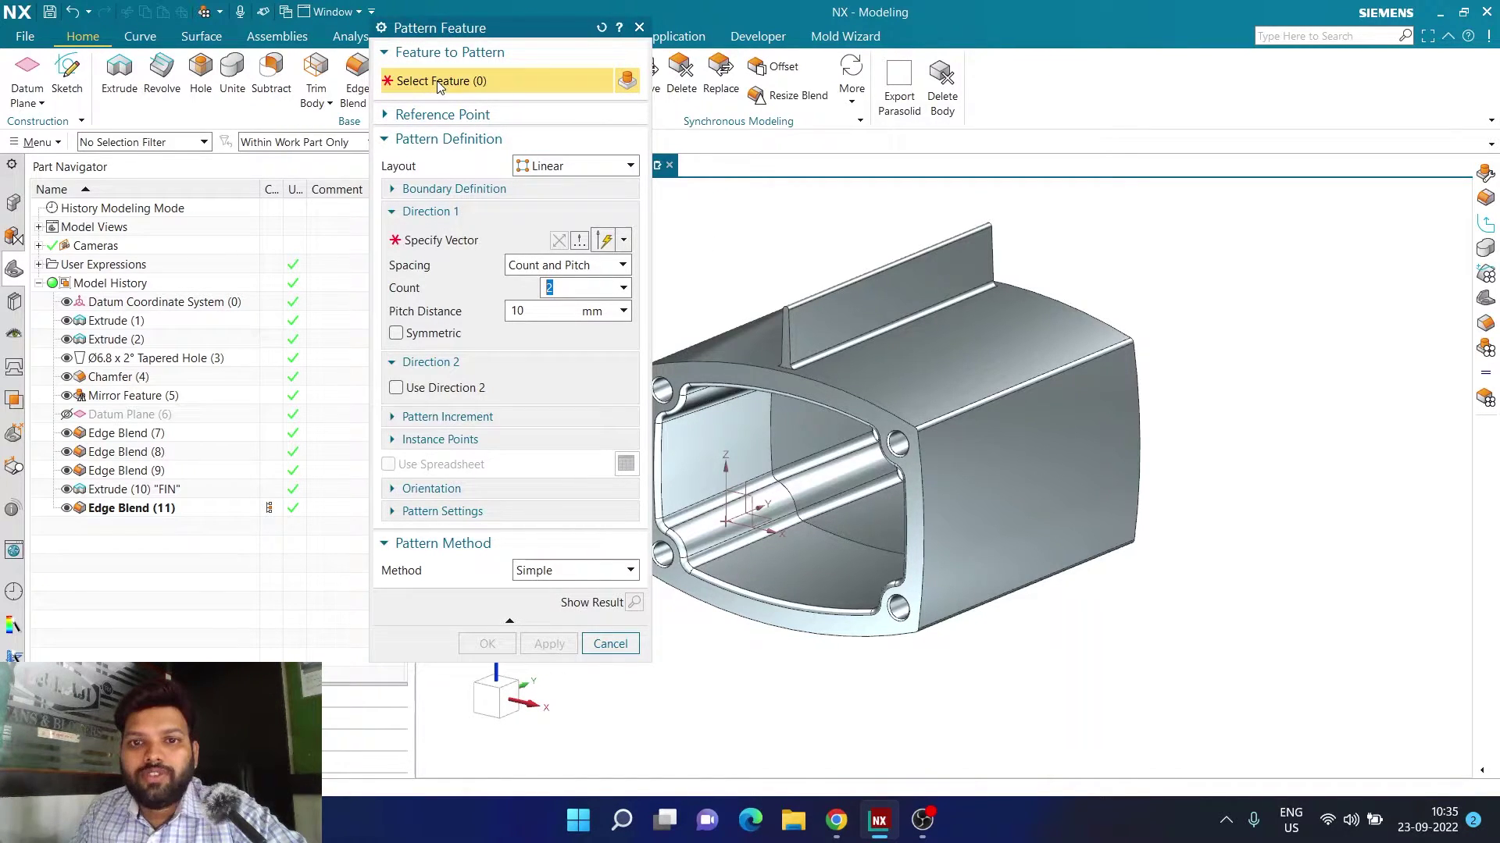
scroll(748, 244, "up", 3)
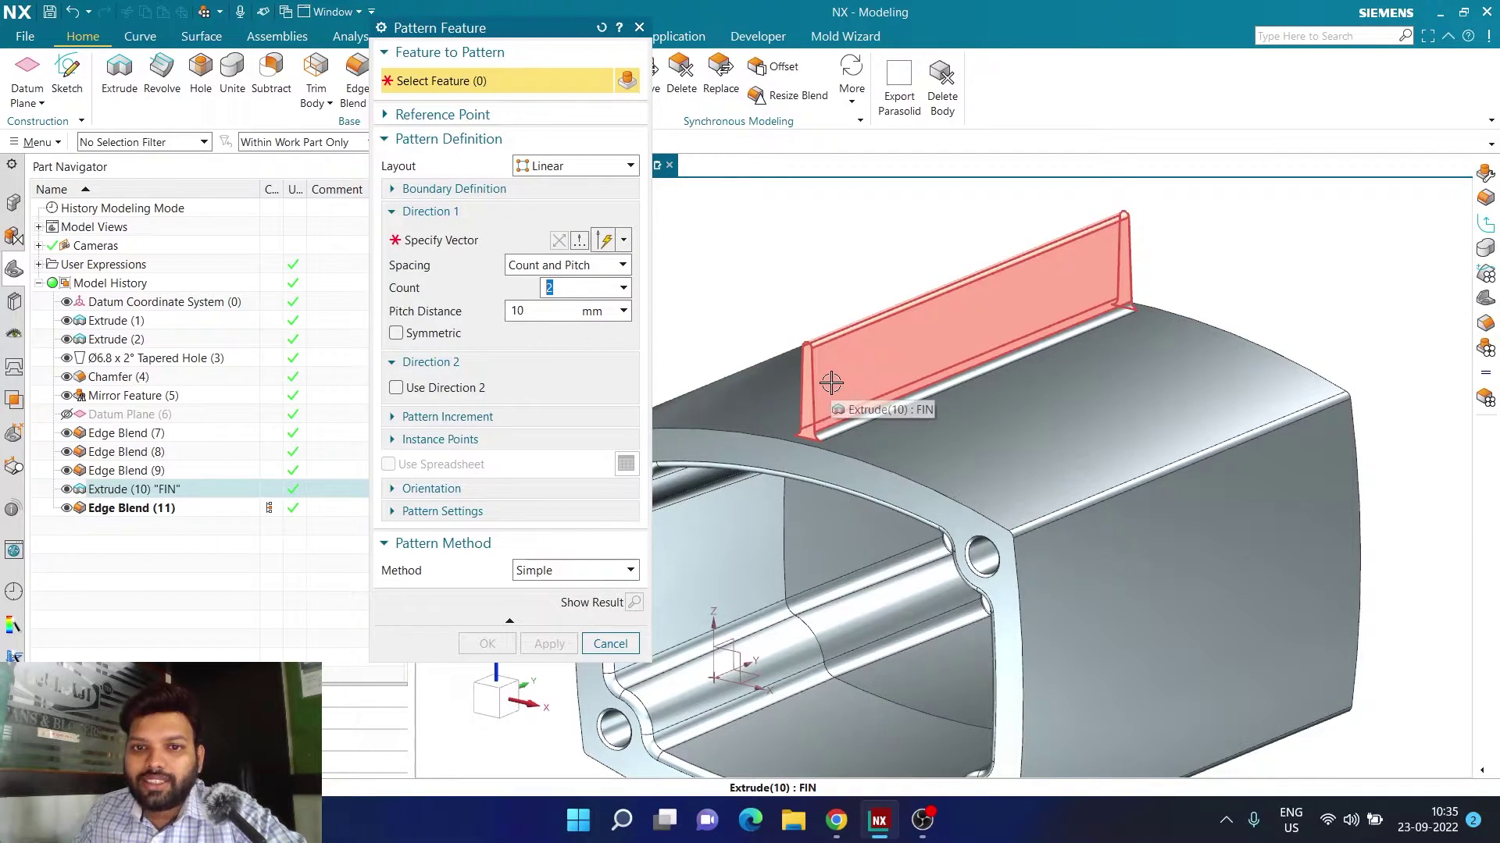
scroll(836, 431, "up", 4)
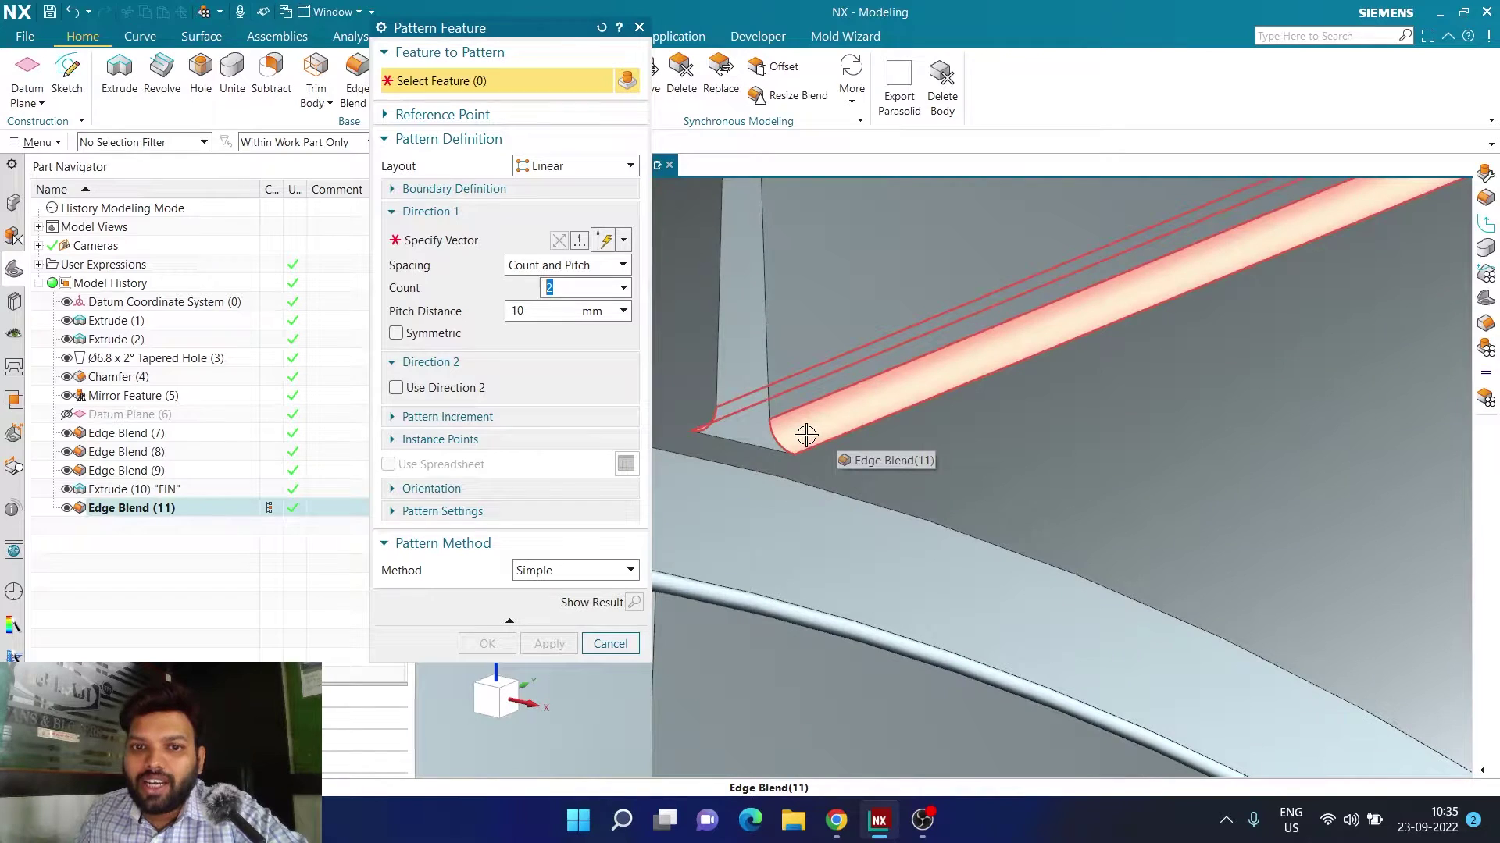
scroll(807, 435, "down", 6)
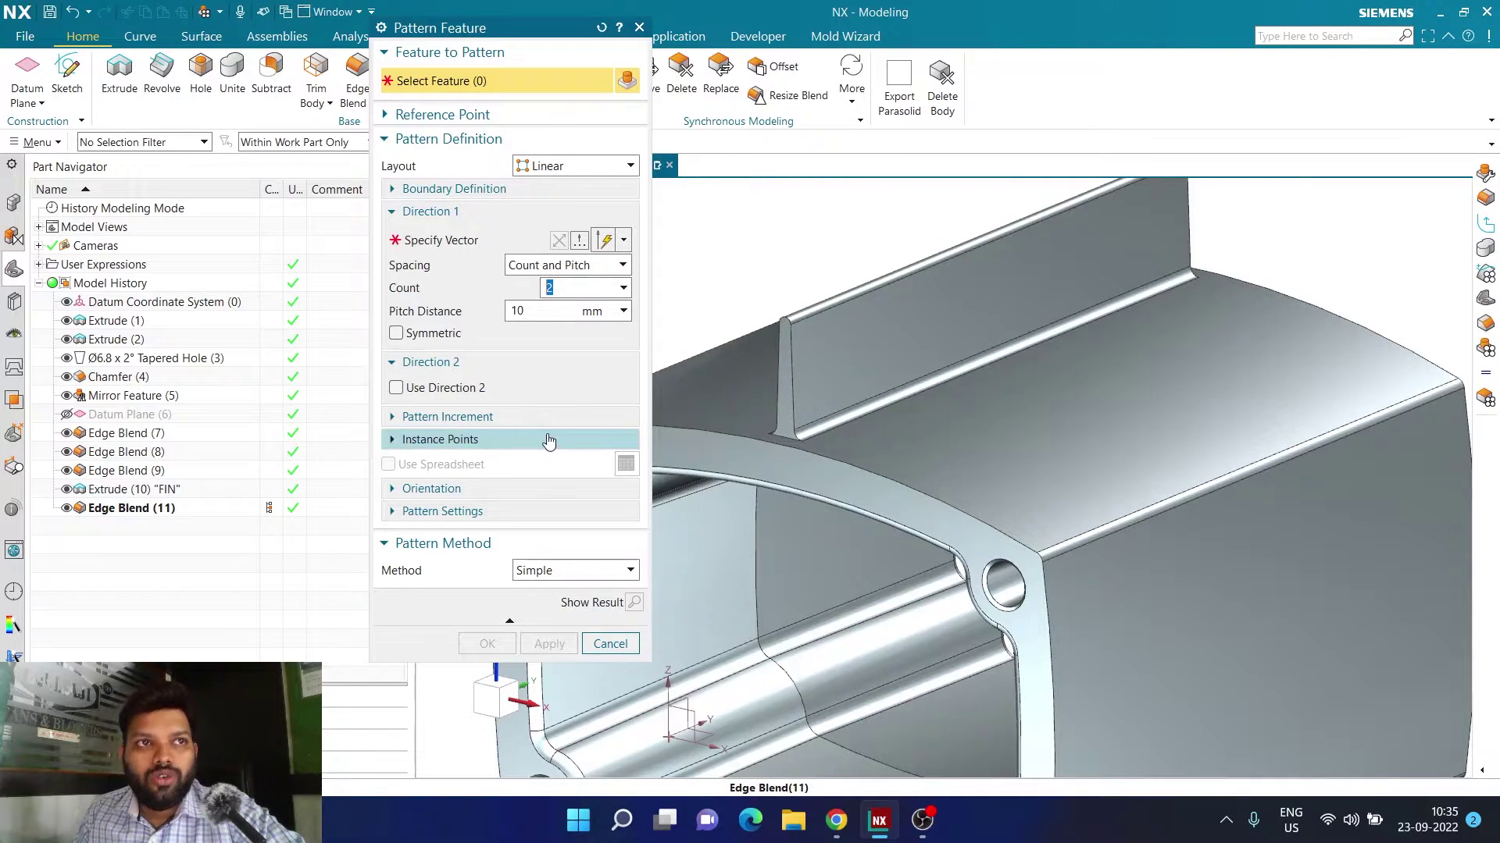
left_click(155, 490)
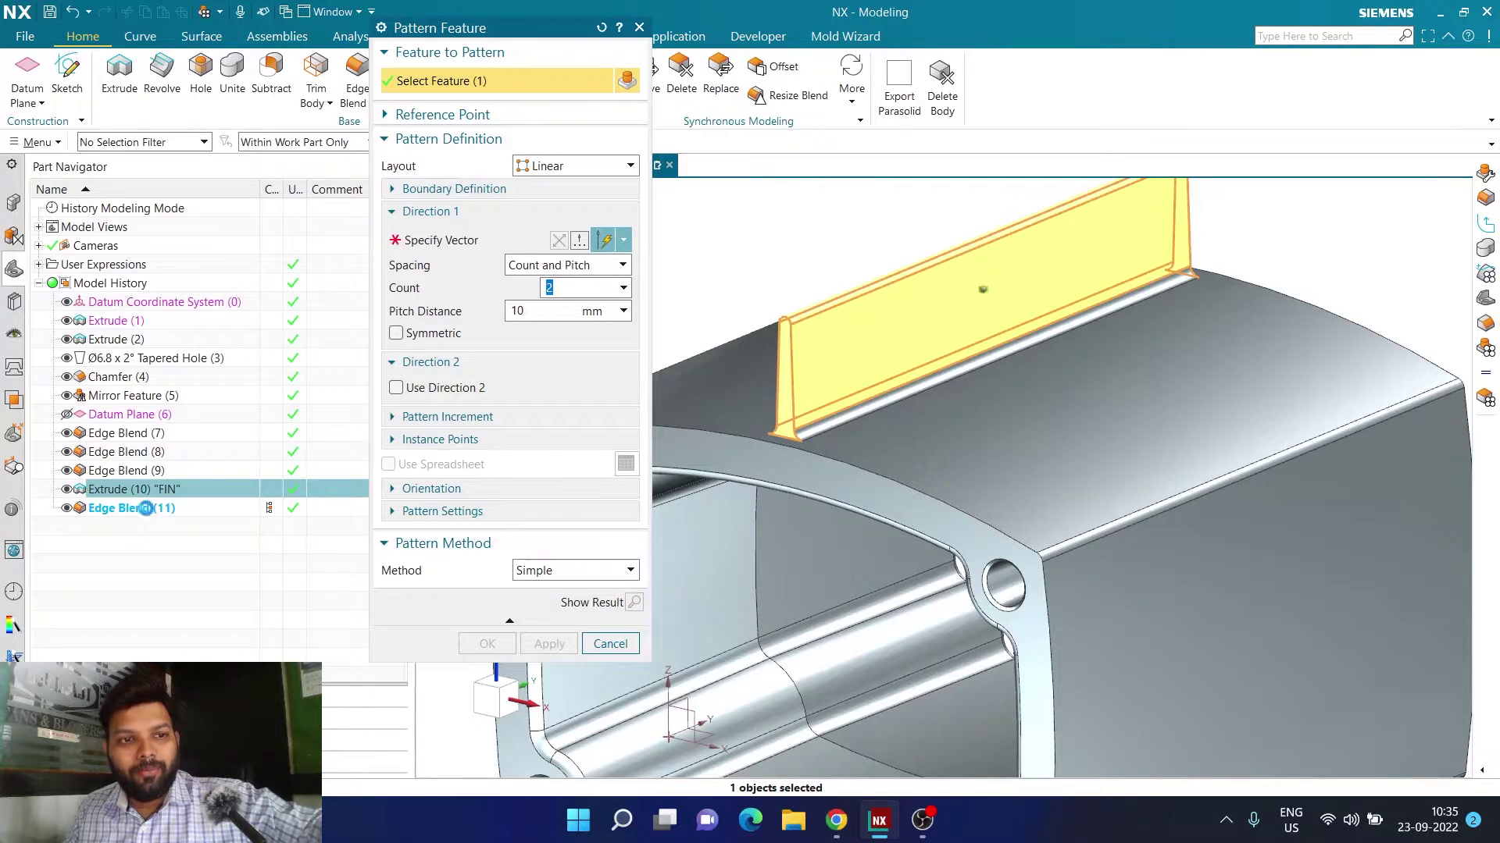
left_click(147, 508)
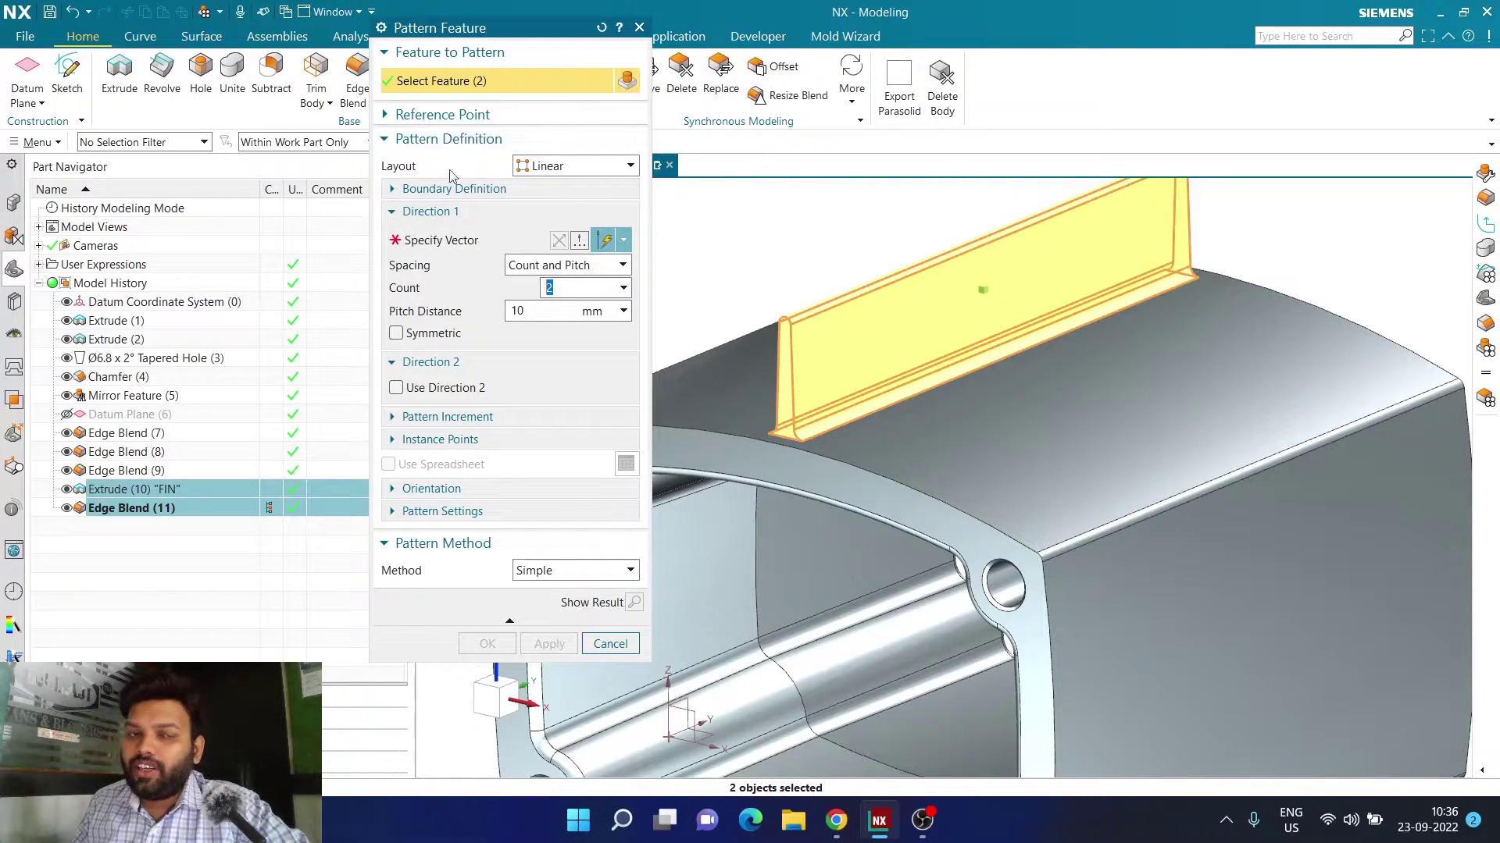
left_click(438, 246)
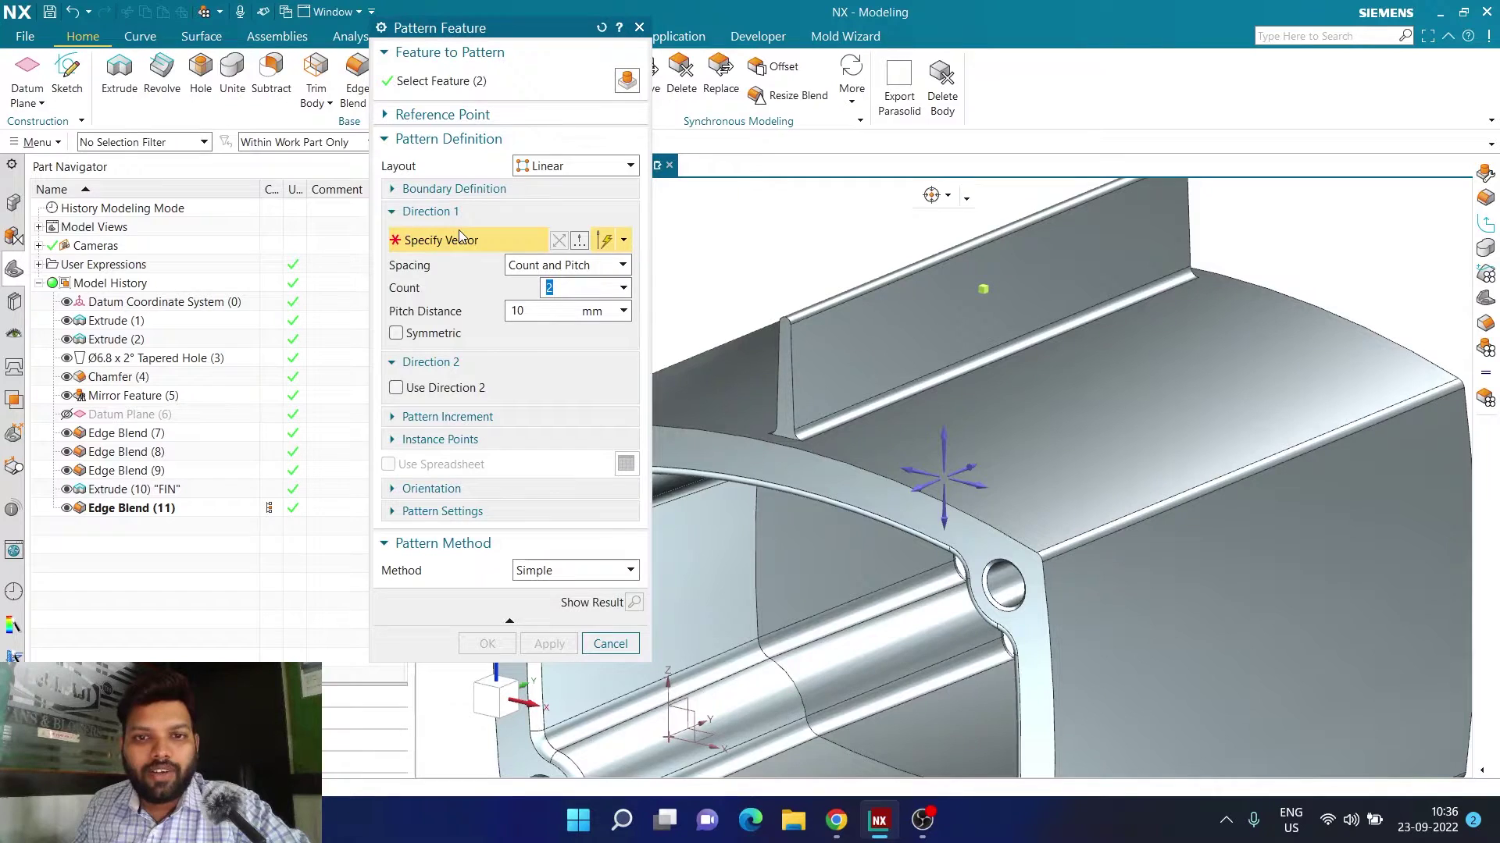
Step: Set the pattern direction along the datum axis using Count and Span spacing
key("ctrl+f")
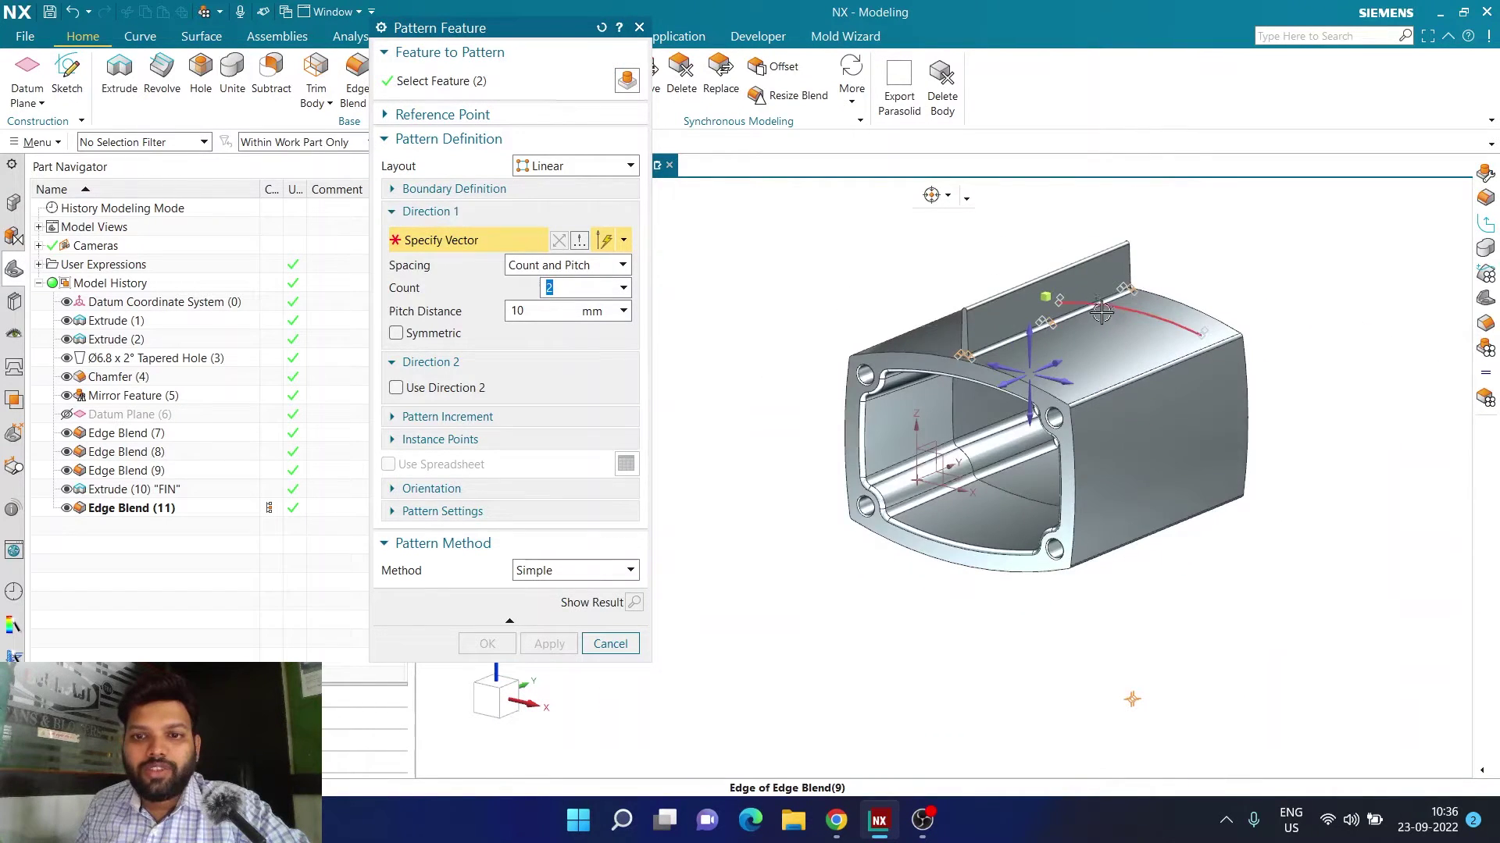
middle_click_drag(1292, 405, 1078, 452)
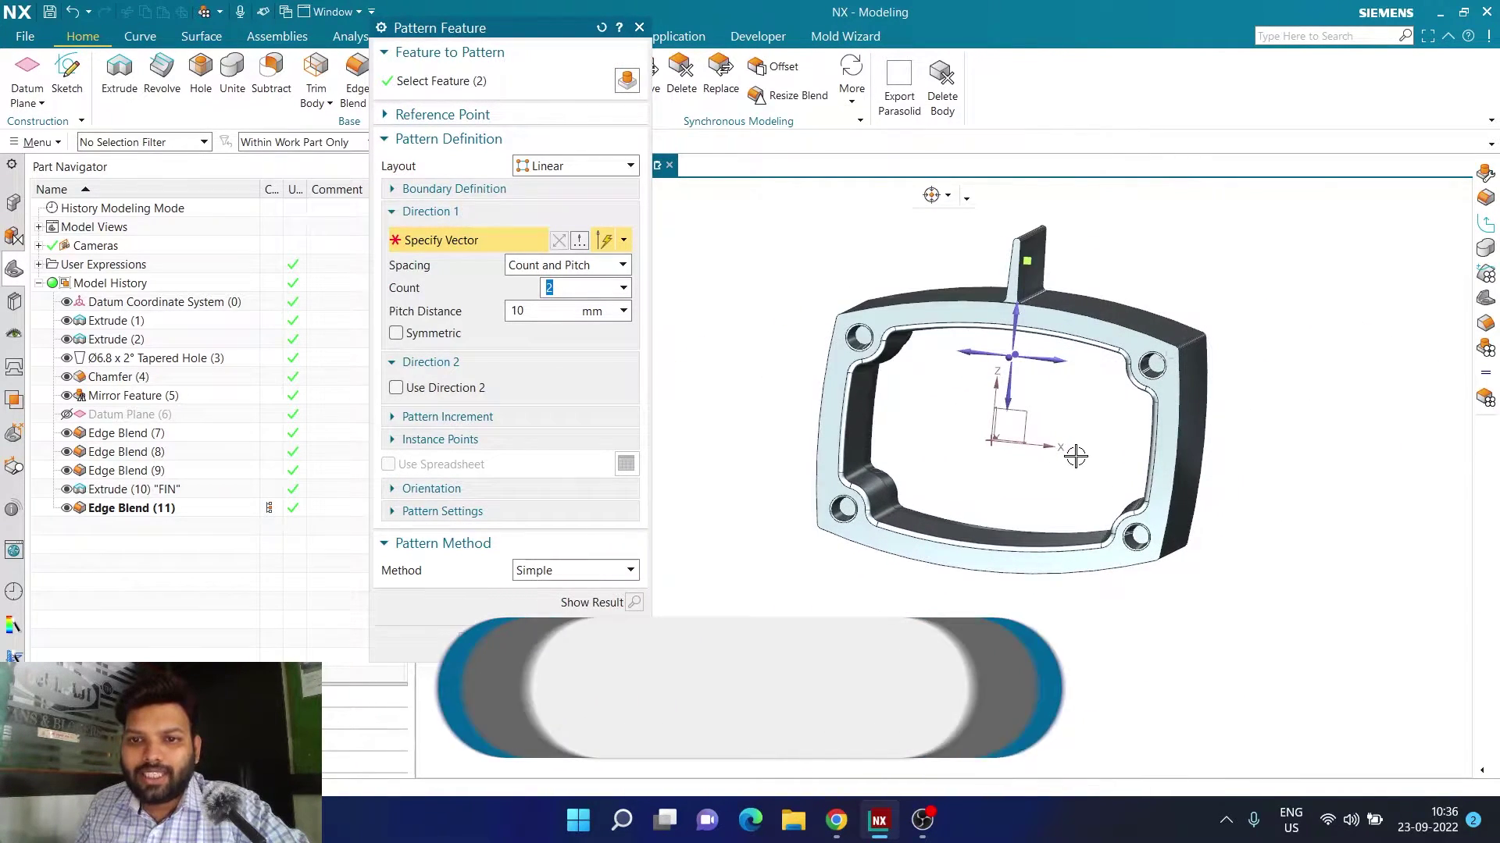
left_click(1051, 447)
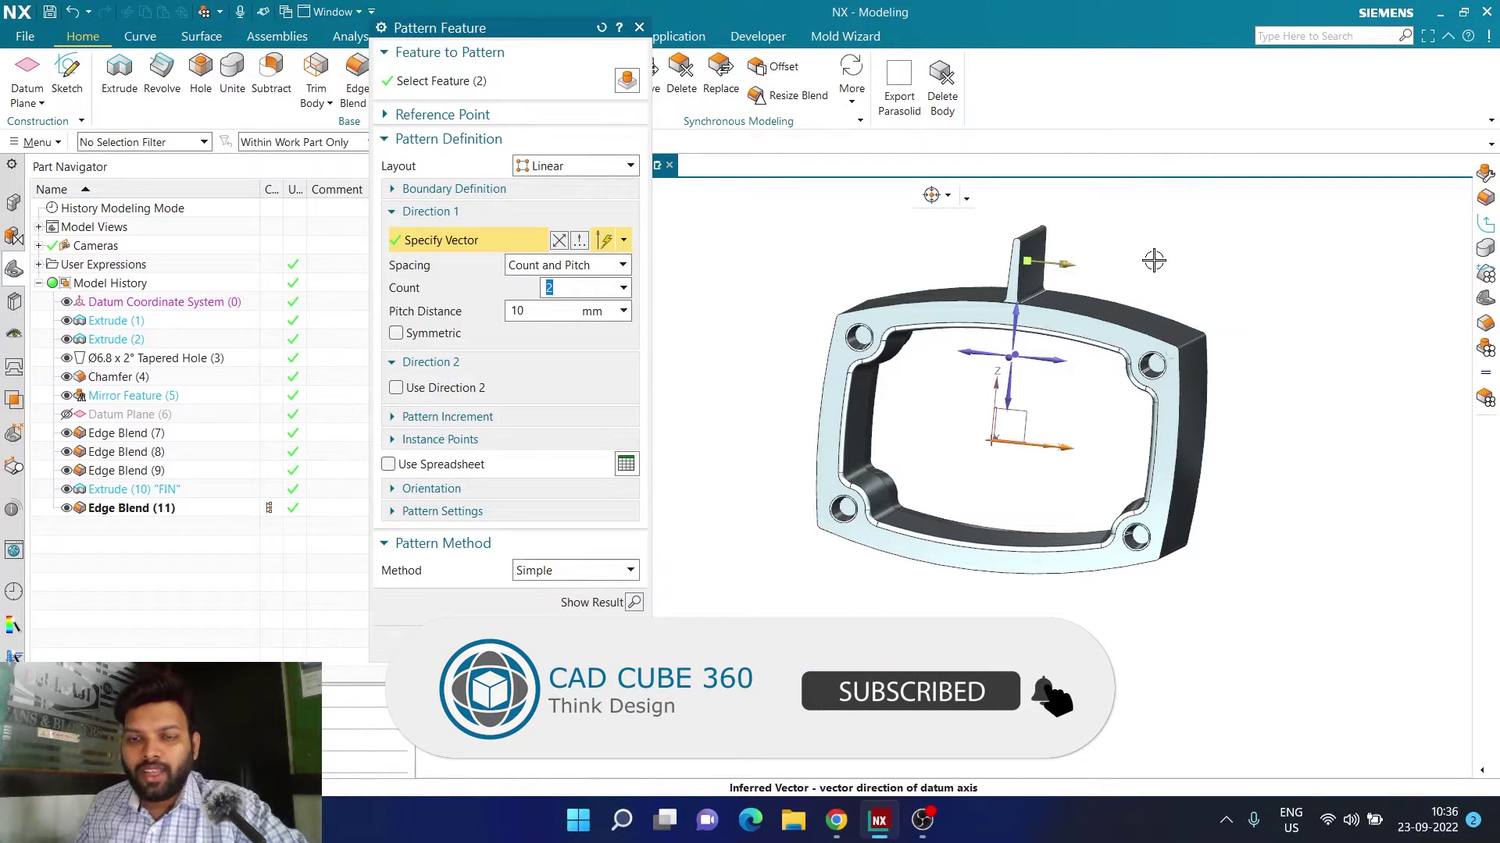
left_click(562, 265)
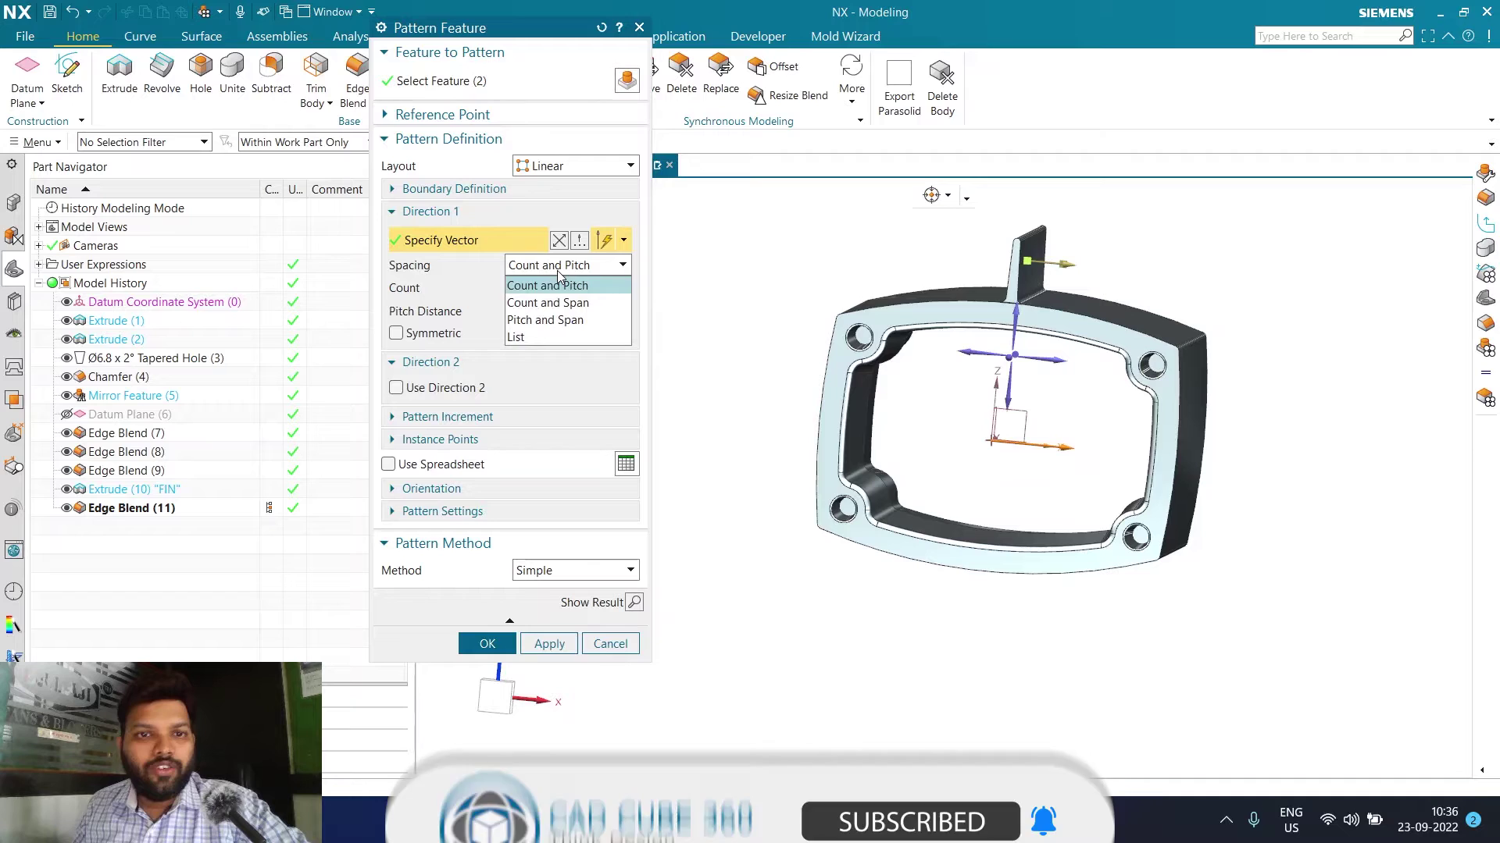
left_click(561, 304)
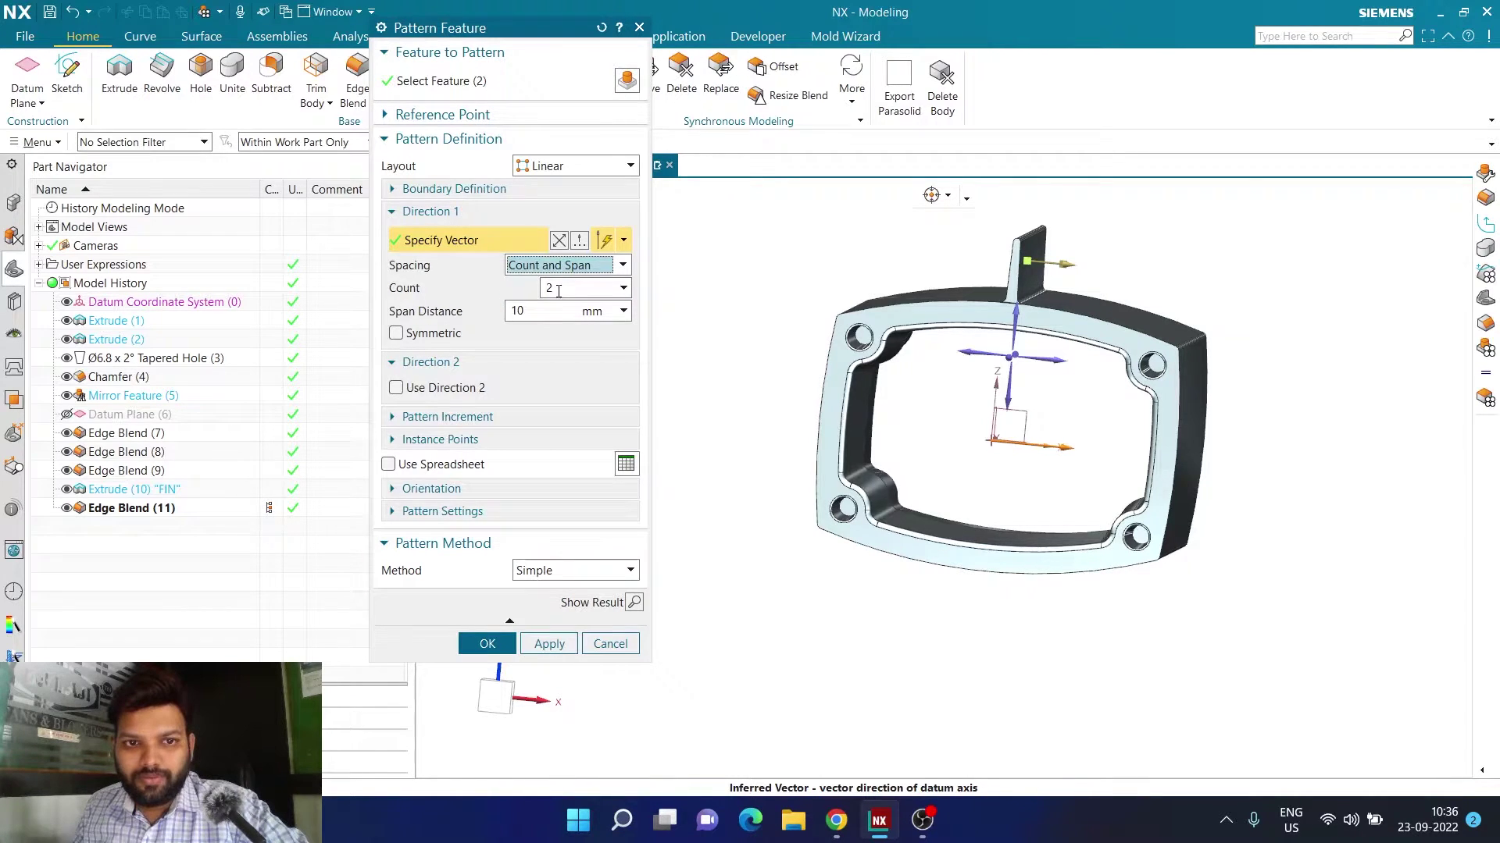
Step: Set the pattern Count to 6 and the Span Distance to 42 mm
double_click(549, 289)
type("6")
key("Return")
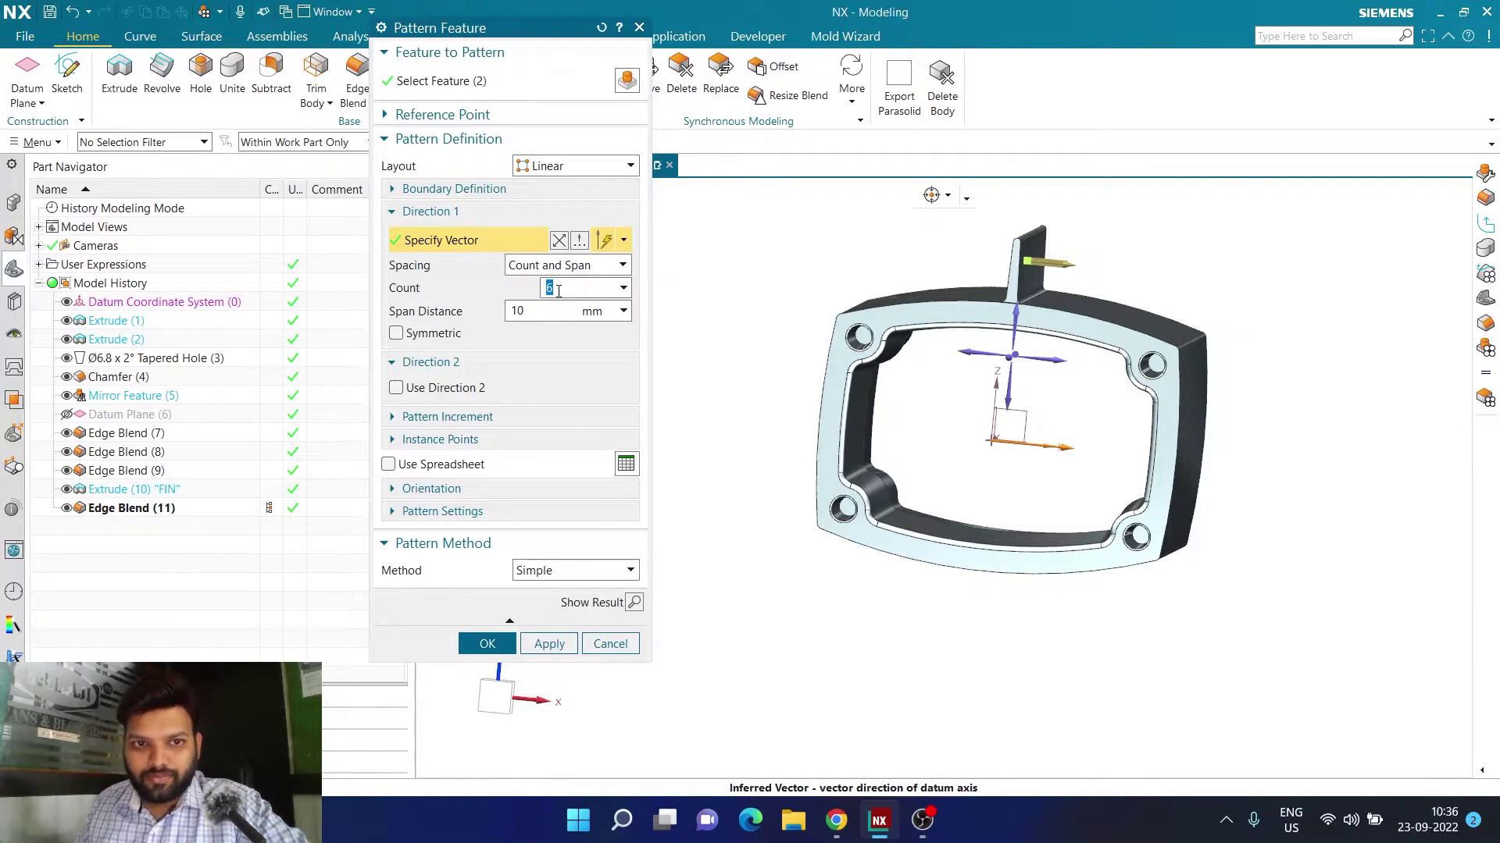
double_click(525, 312)
type("42")
key("Return")
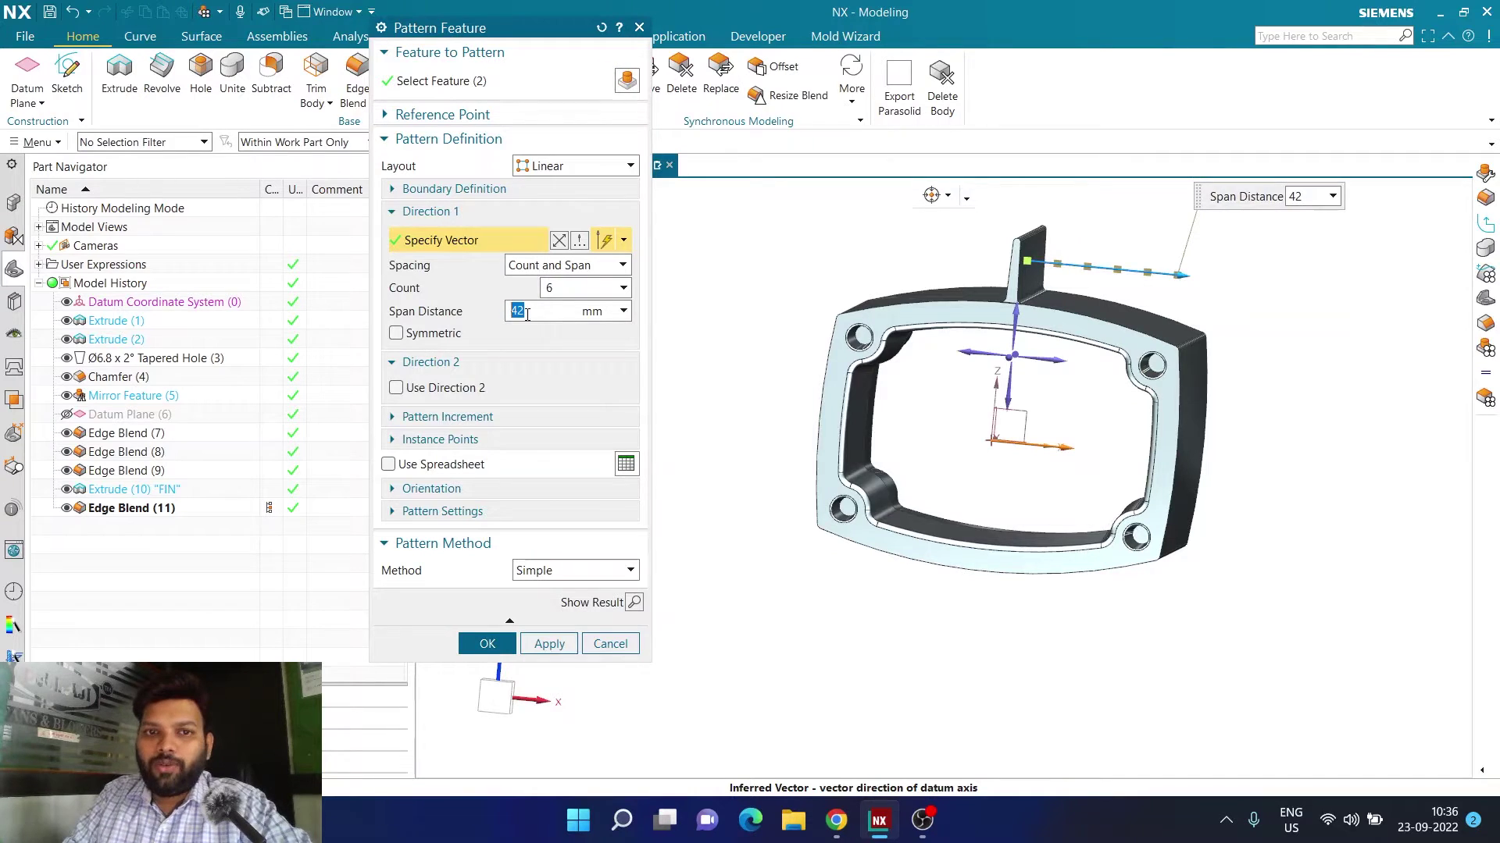
Step: Make the fin pattern extend symmetrically in both directions
scroll(1075, 259, "up", 3)
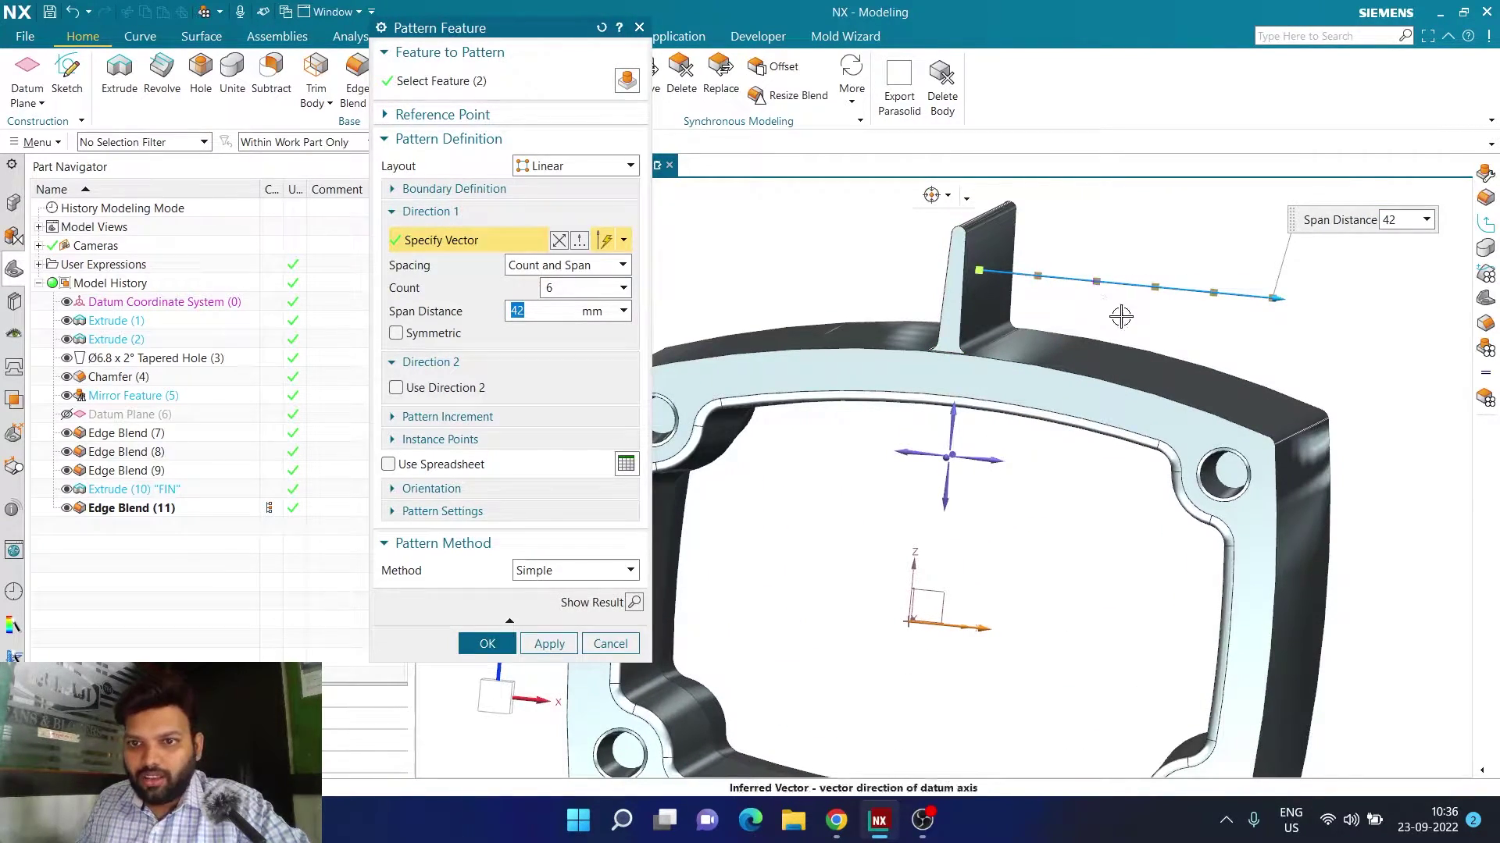
scroll(1218, 320, "down", 3)
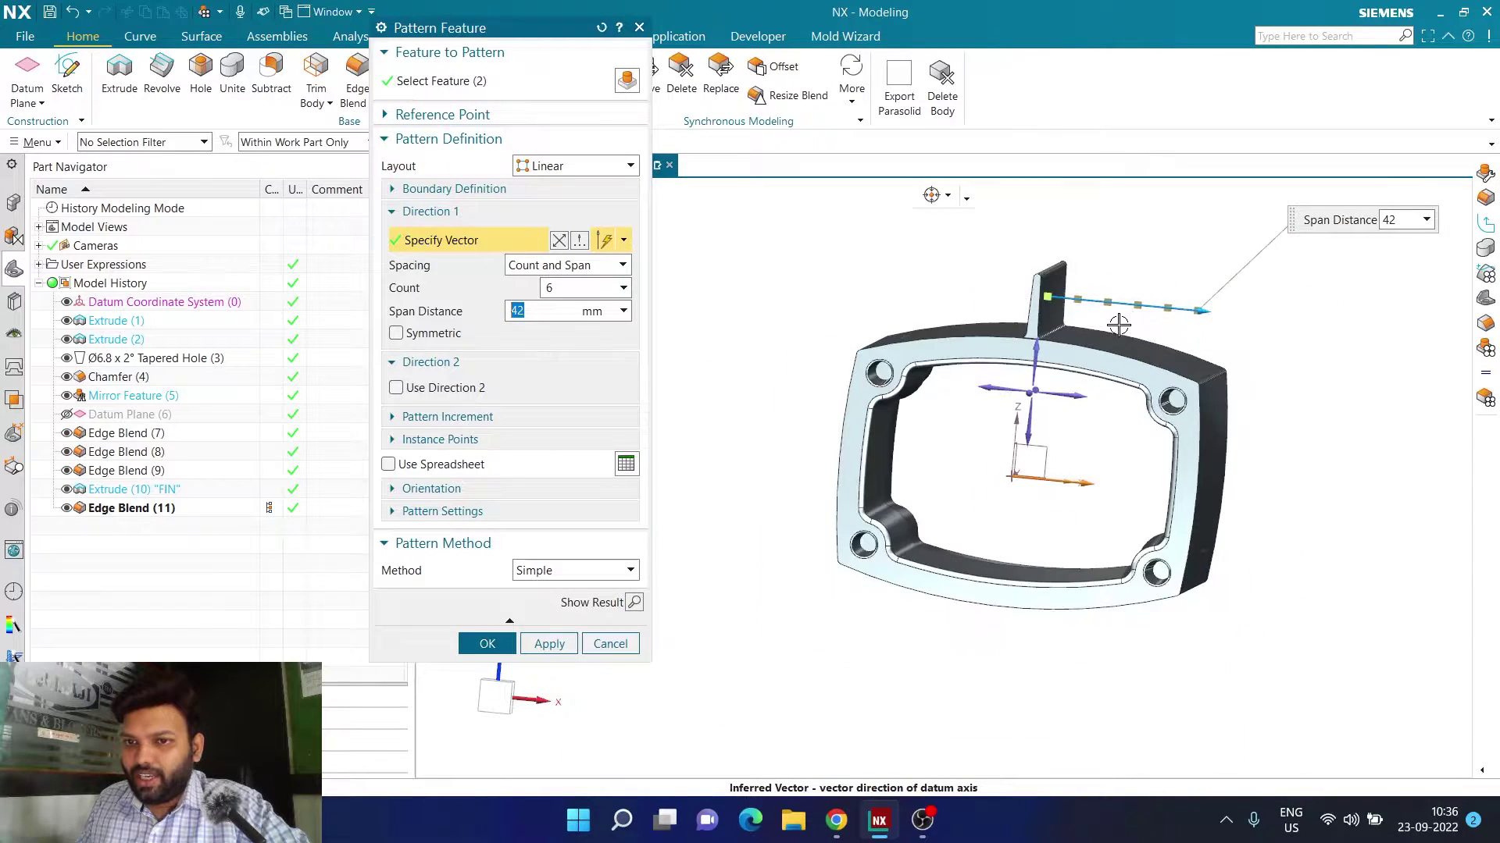
scroll(1090, 304, "up", 2)
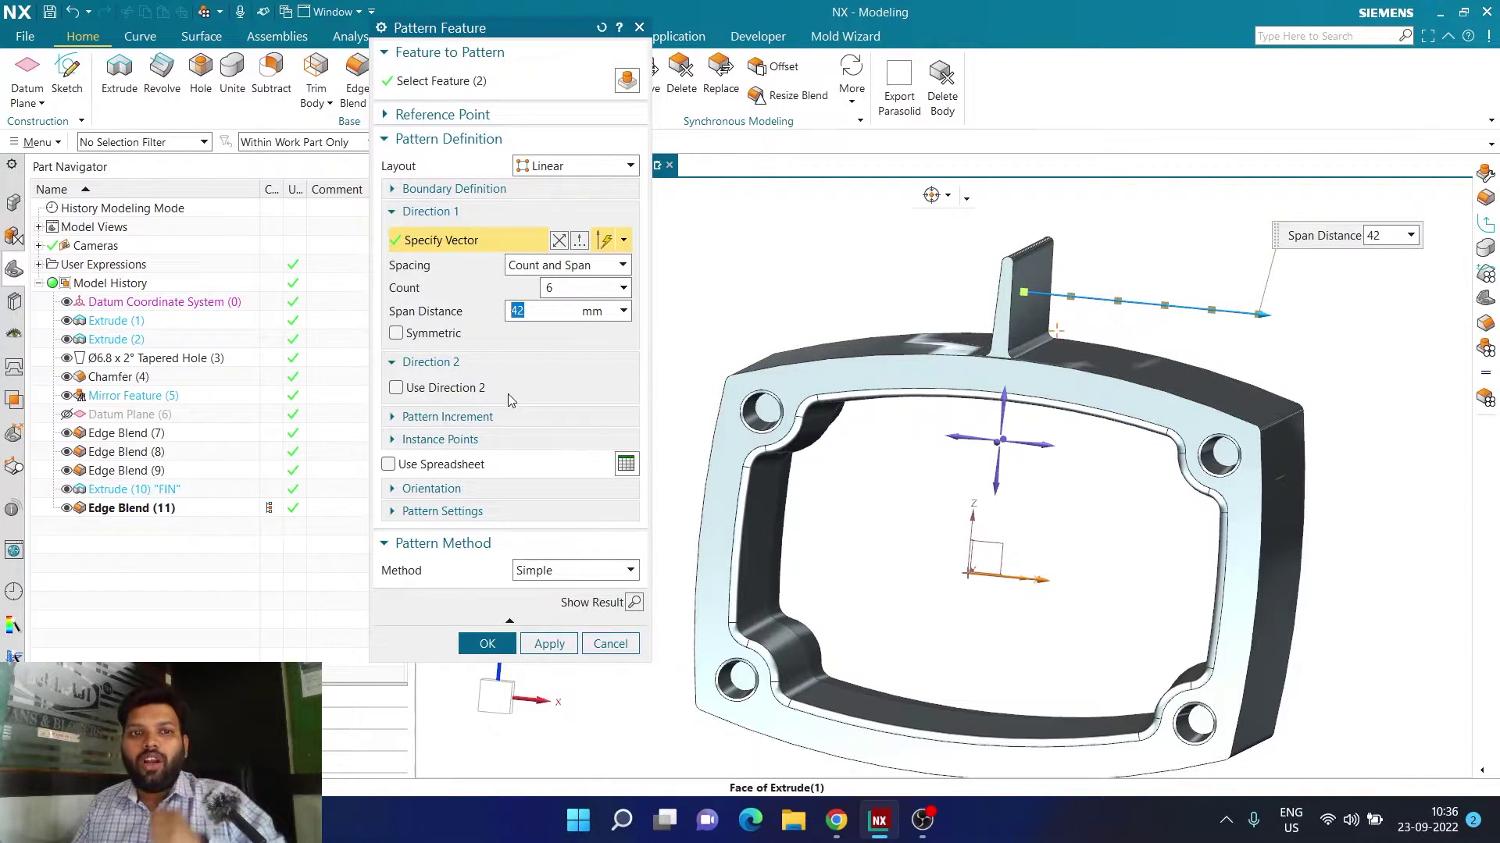
left_click(432, 334)
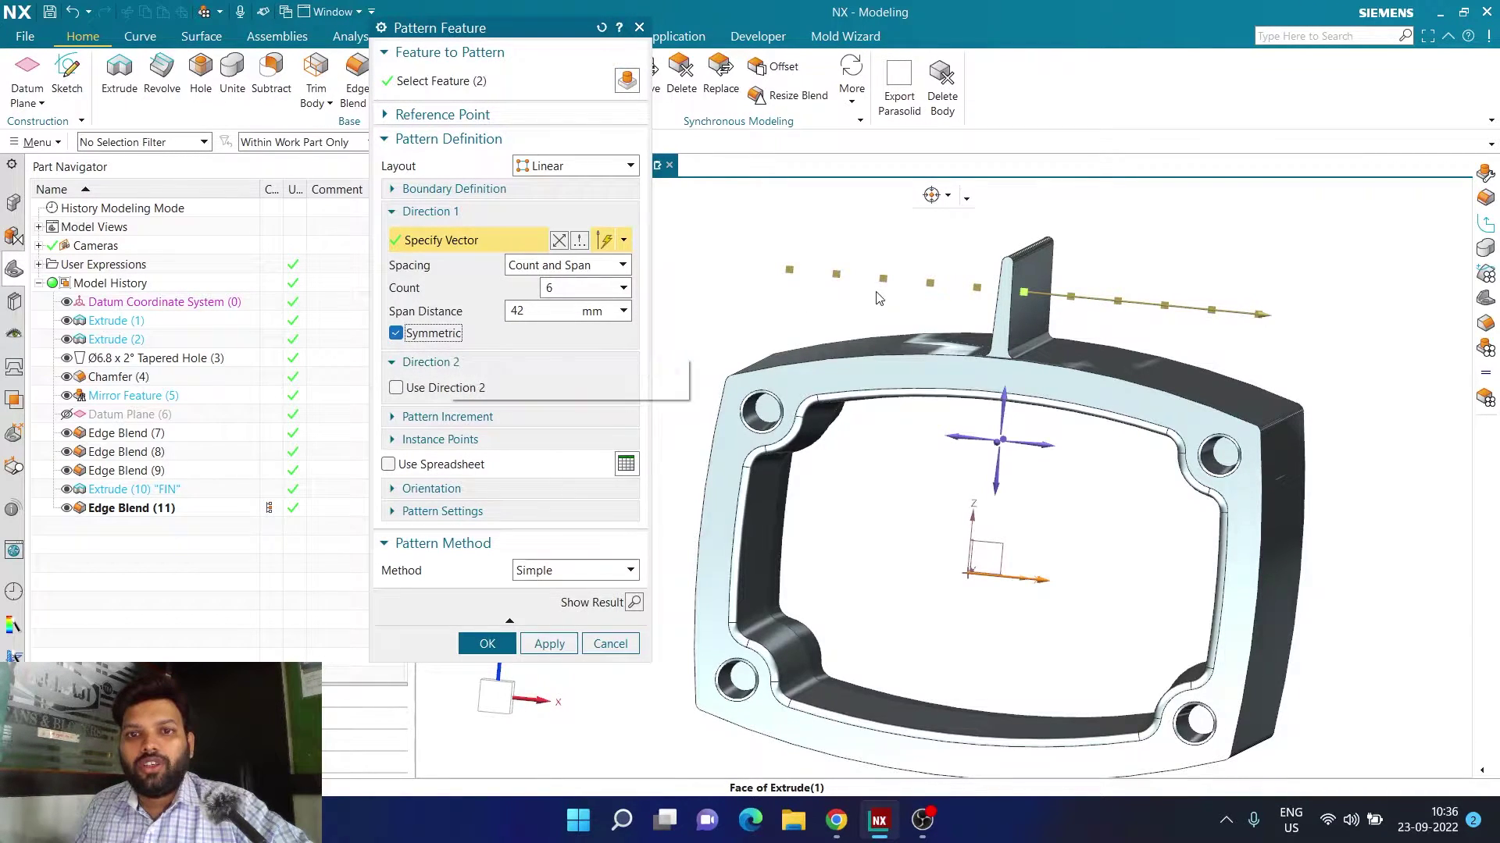
scroll(852, 302, "down", 1)
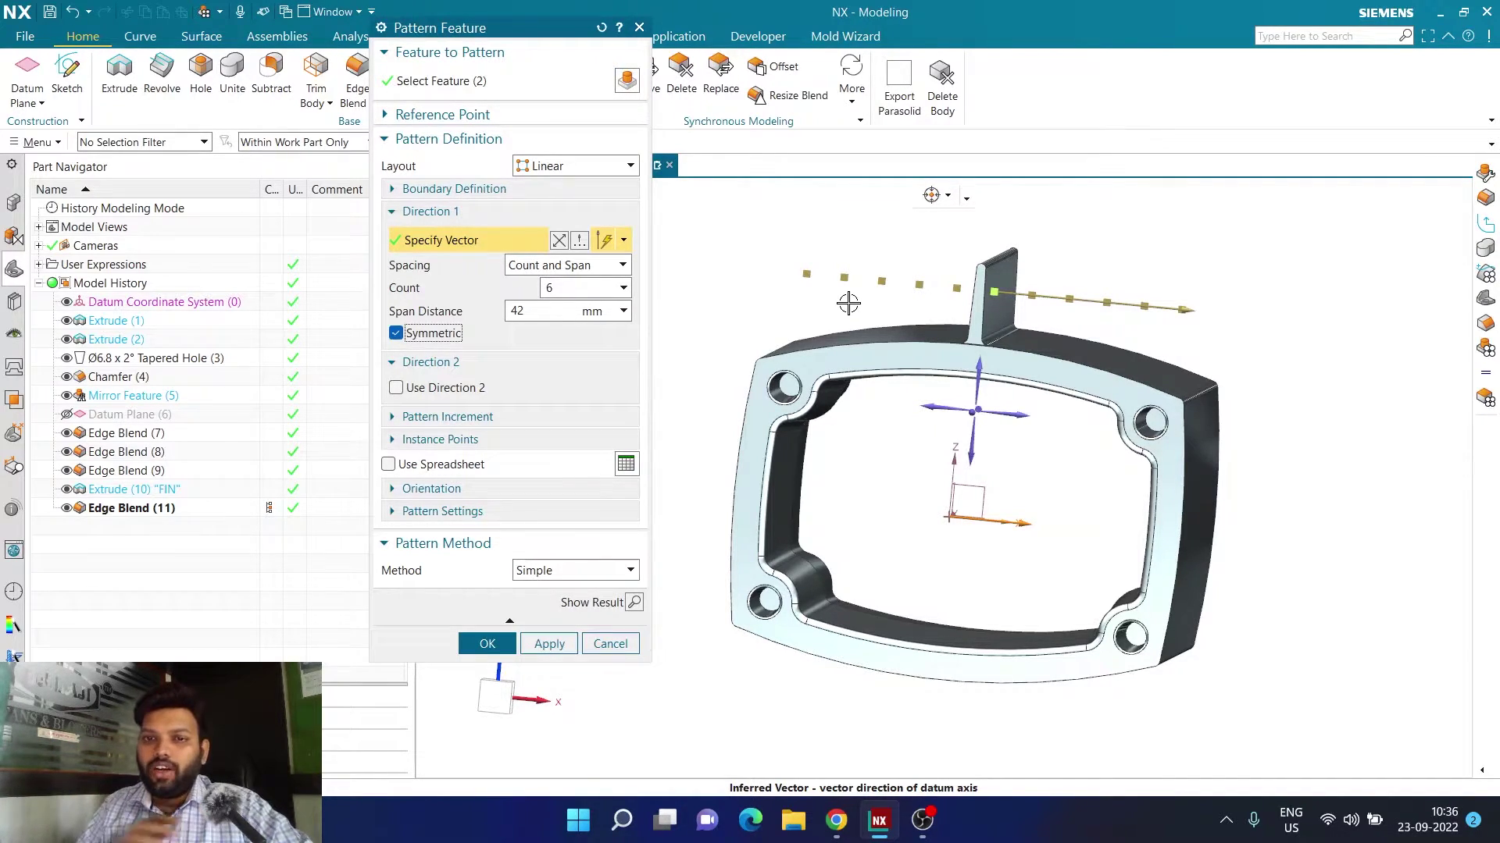
mouse_move(1047, 477)
middle_mouse_down()
mouse_move(1070, 492)
mouse_move(1040, 491)
middle_mouse_up()
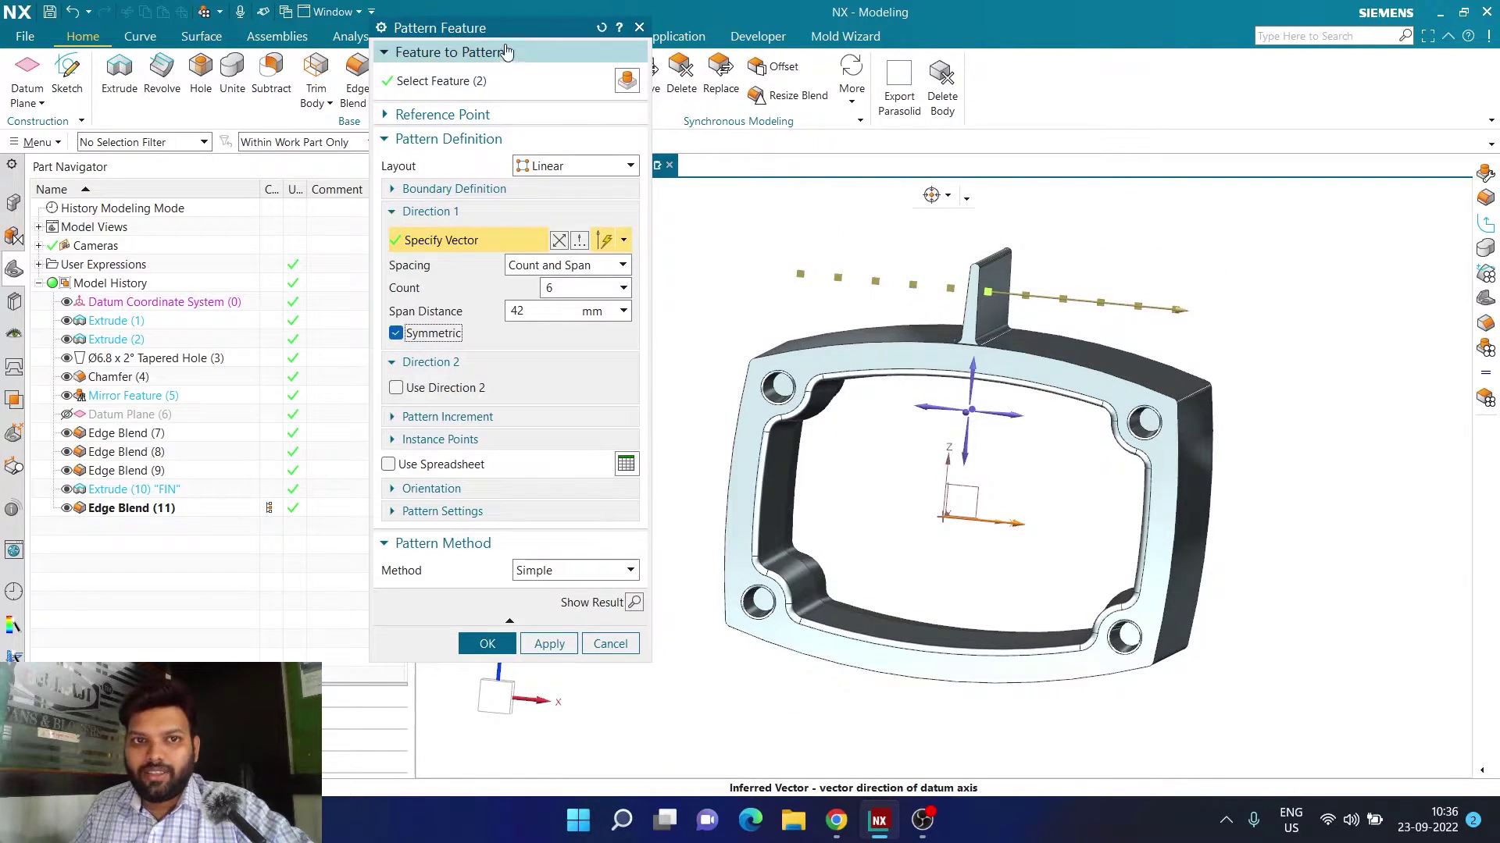
left_click_drag(507, 27, 489, 11)
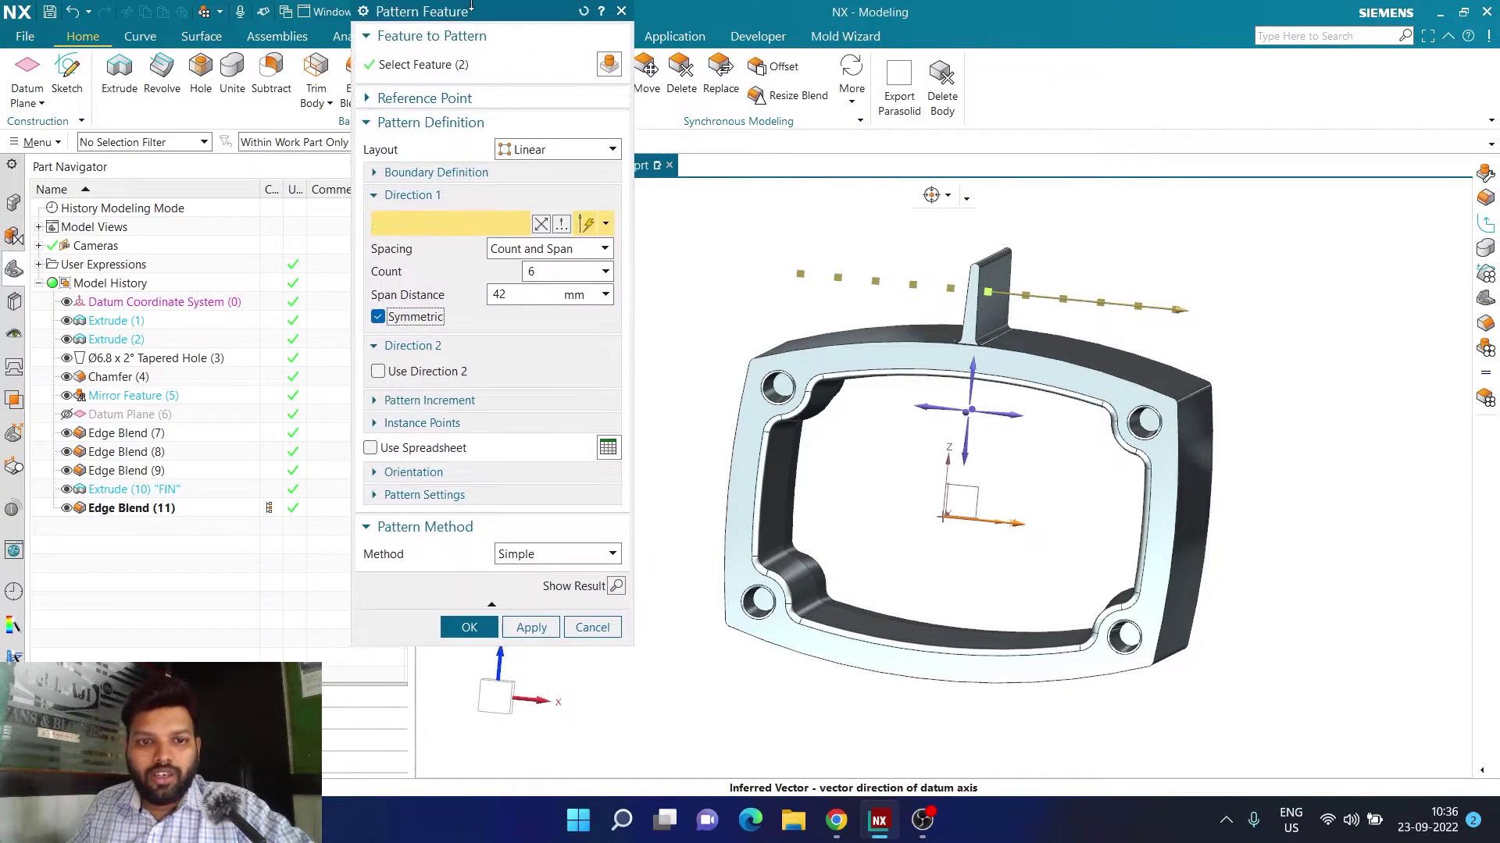
Step: Preview the six-fin pattern, dismiss its update-failure report, check it in Front view, then cancel it
left_click(616, 586)
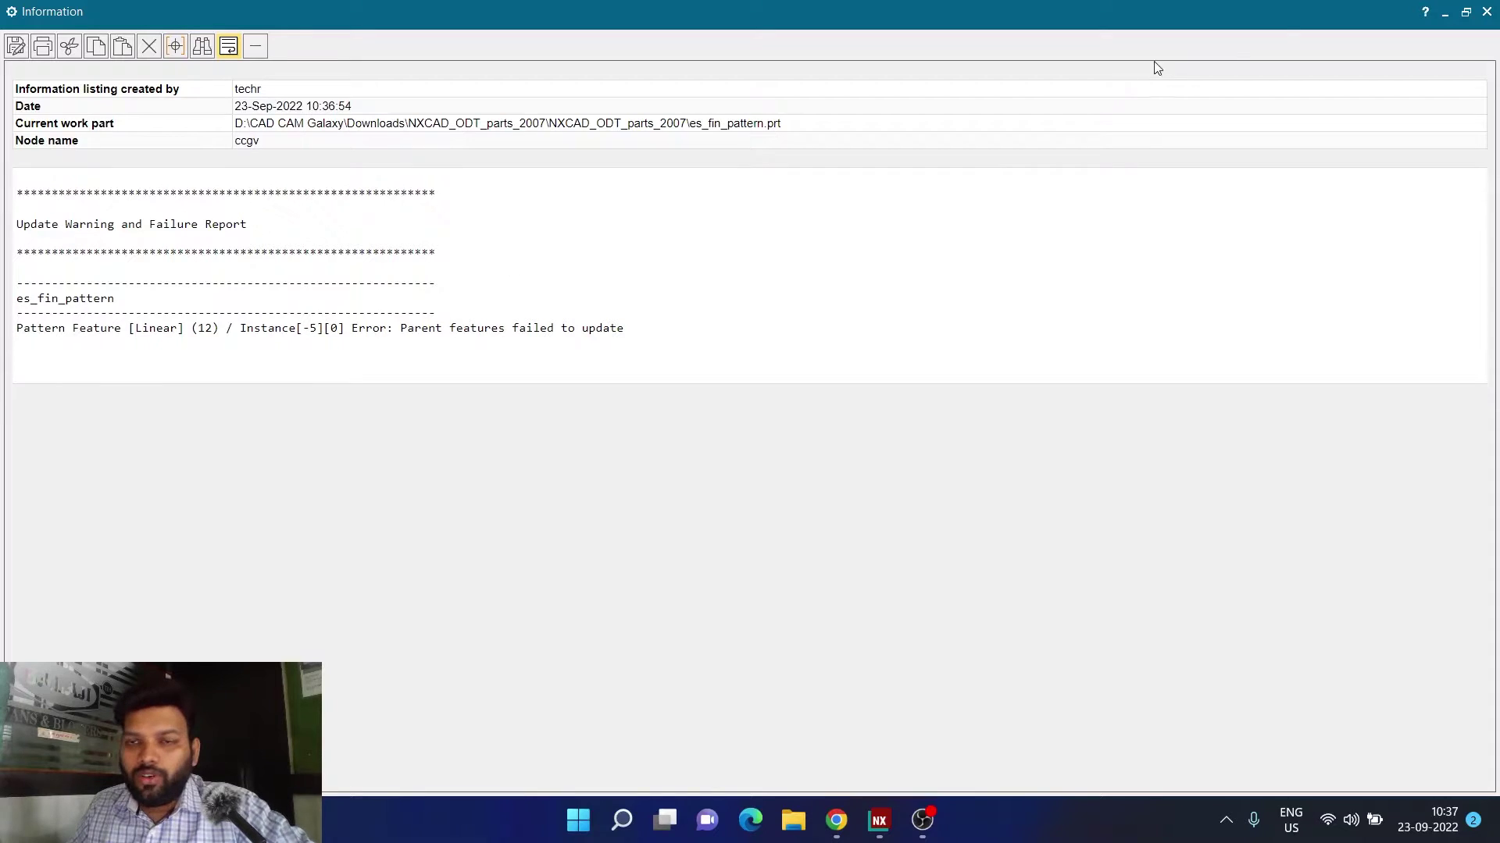
left_click(1487, 12)
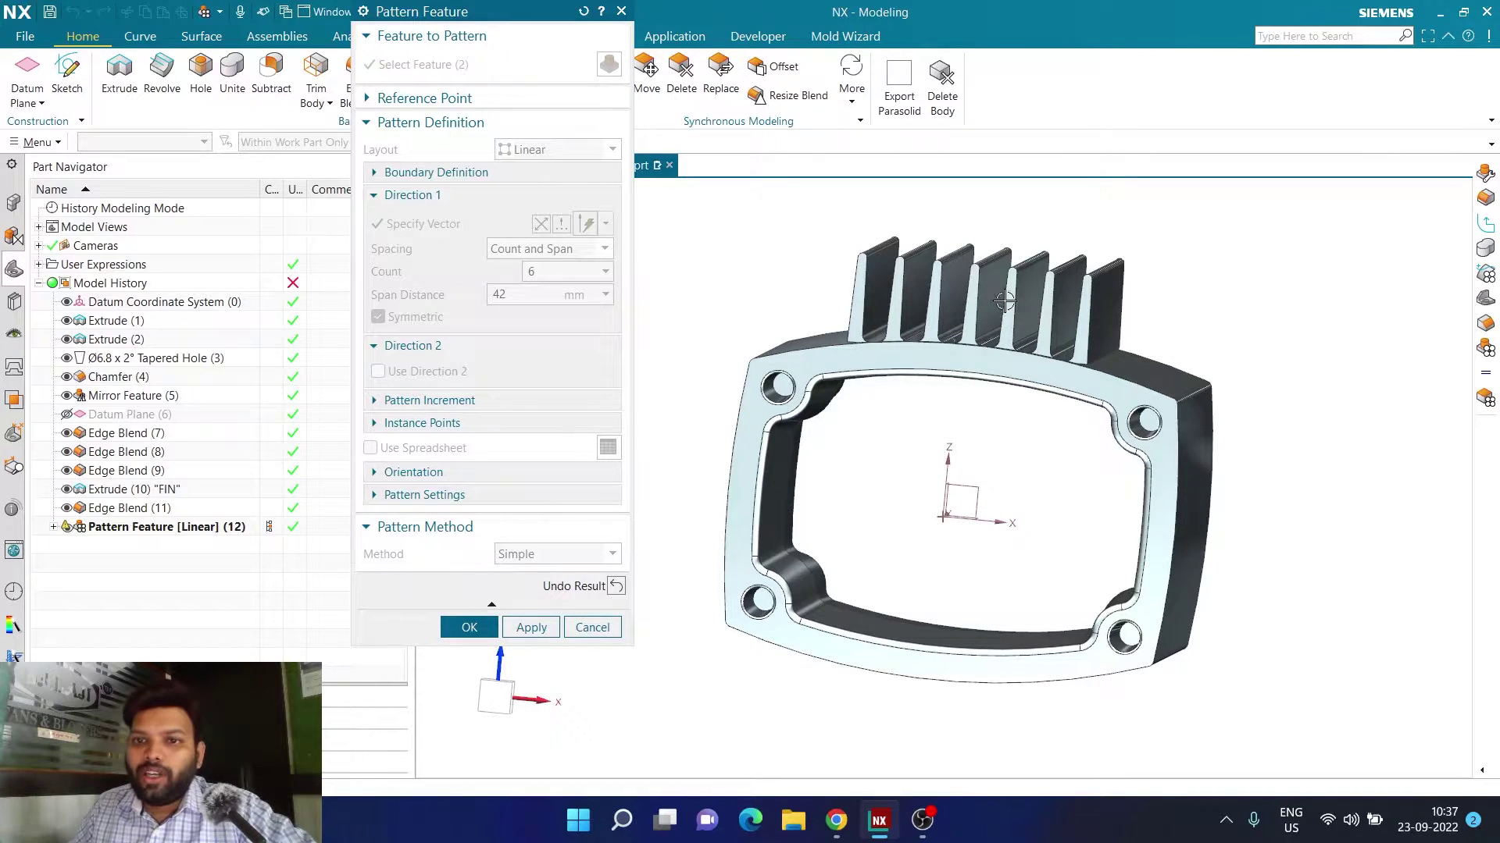
scroll(1123, 365, "up", 2)
scroll(1123, 366, "up", 1)
scroll(1055, 442, "down", 3)
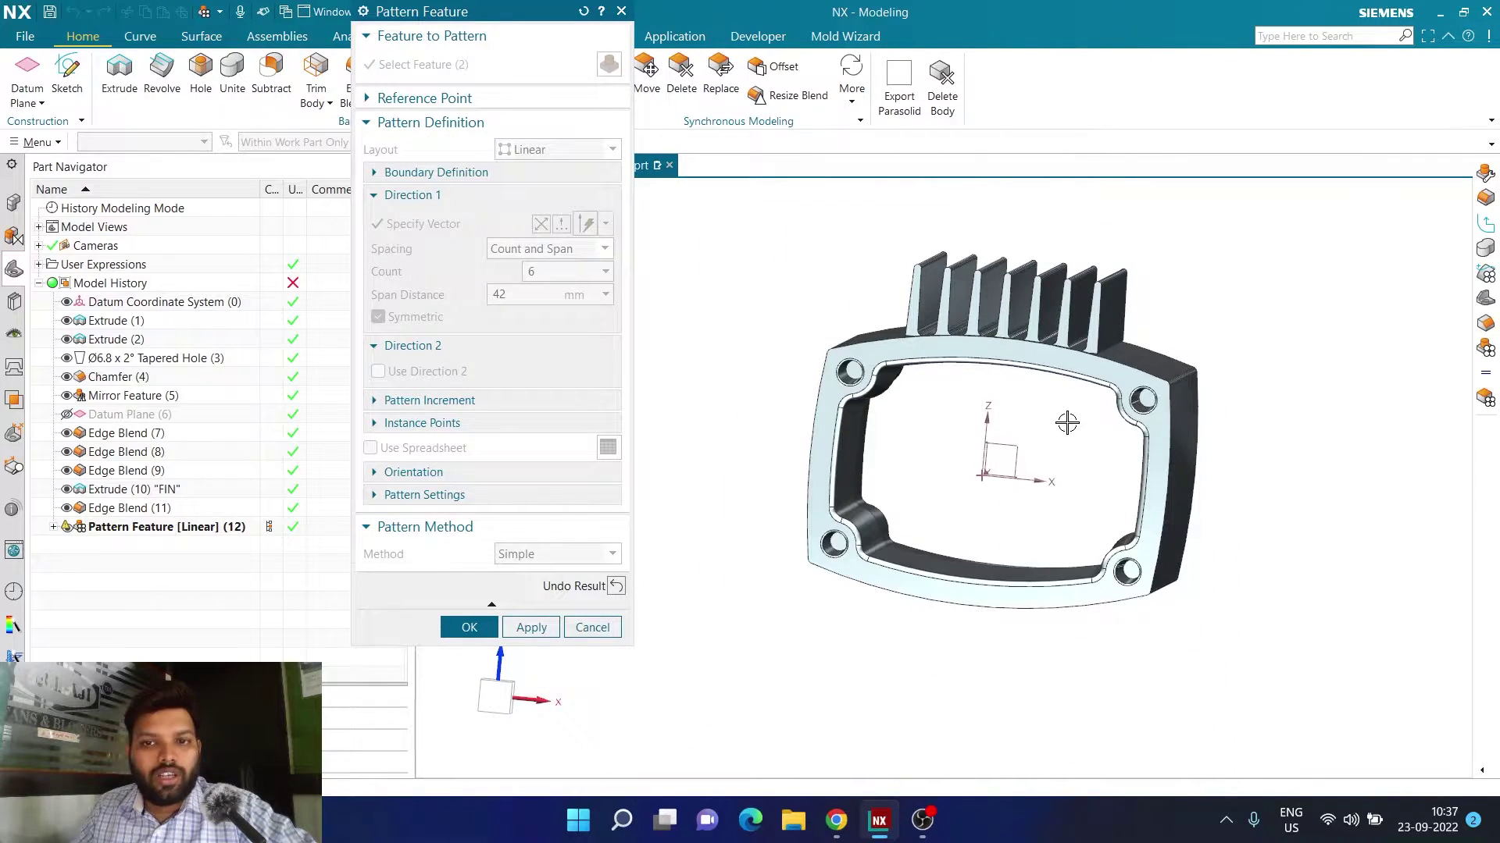
key("ctrl+alt+f")
scroll(1094, 335, "up", 4)
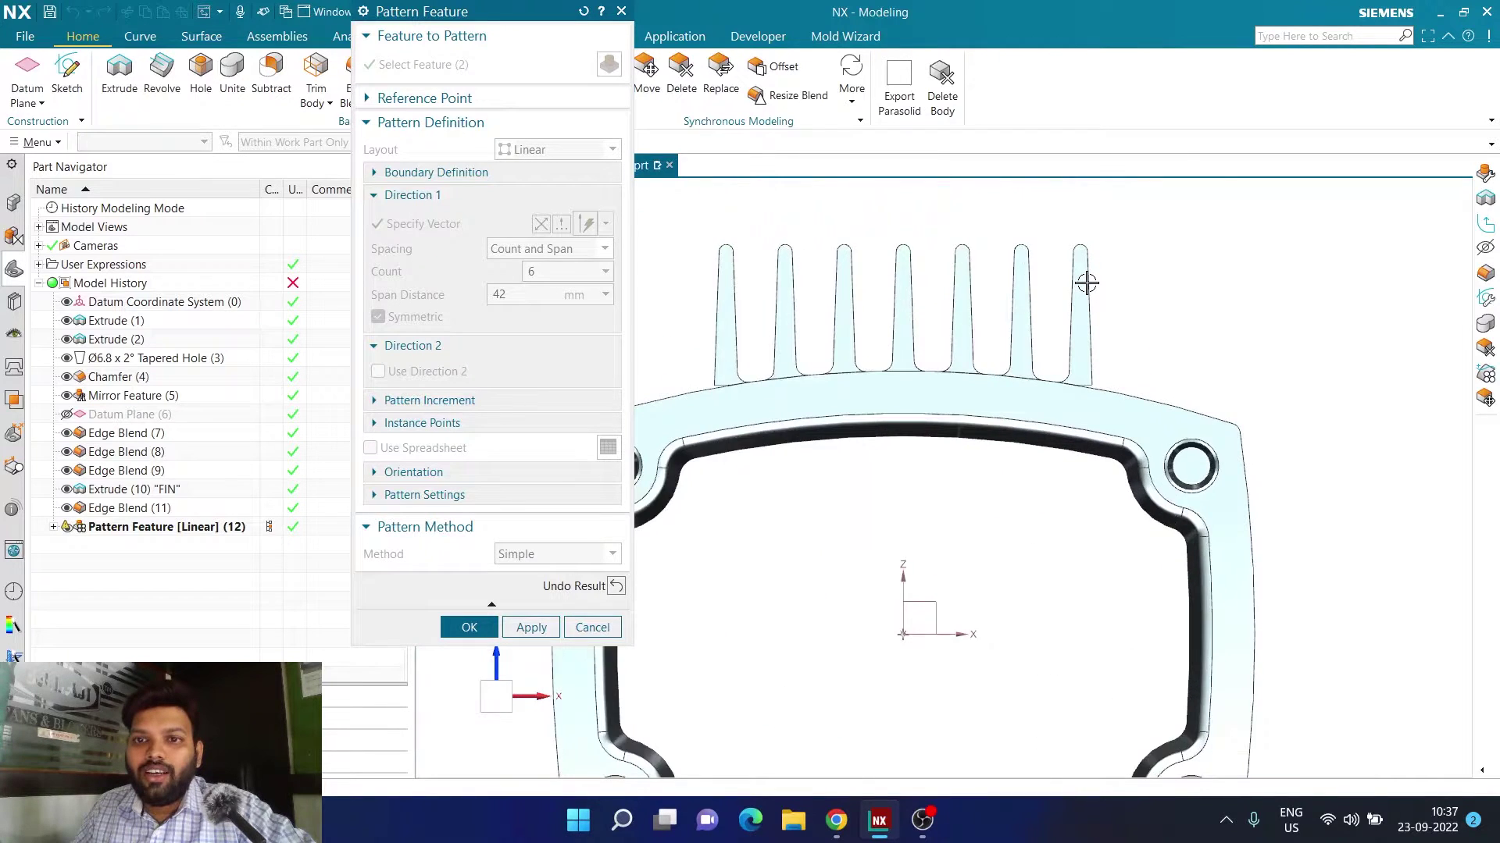
scroll(1086, 282, "up", 1)
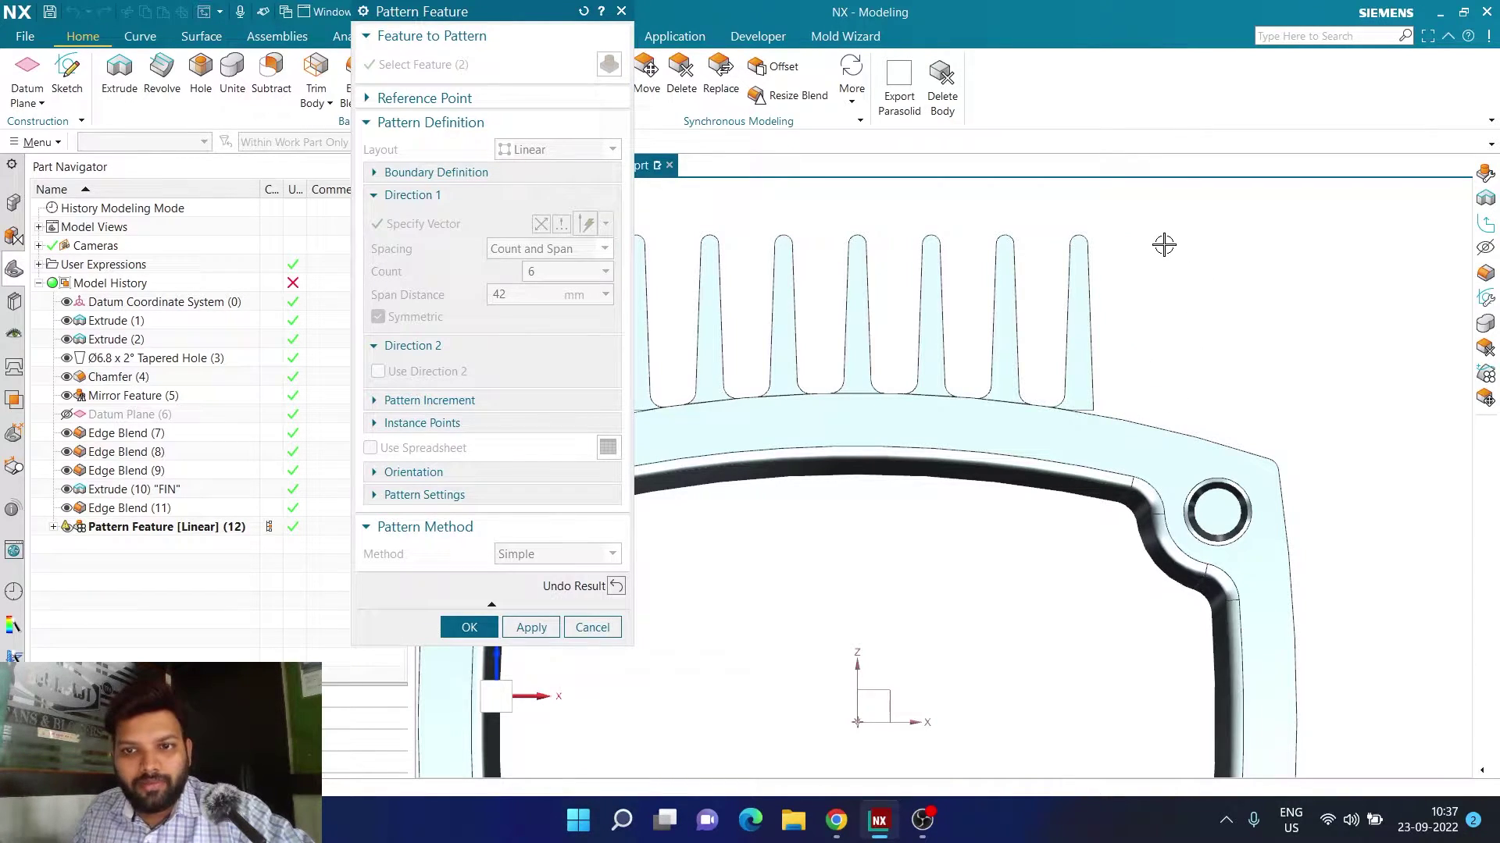
left_click(591, 628)
Step: Make Extrude (10) "FIN" current and set its Boolean to None as a separate body
key("ctrl+f")
middle_click_drag(883, 395, 555, 462)
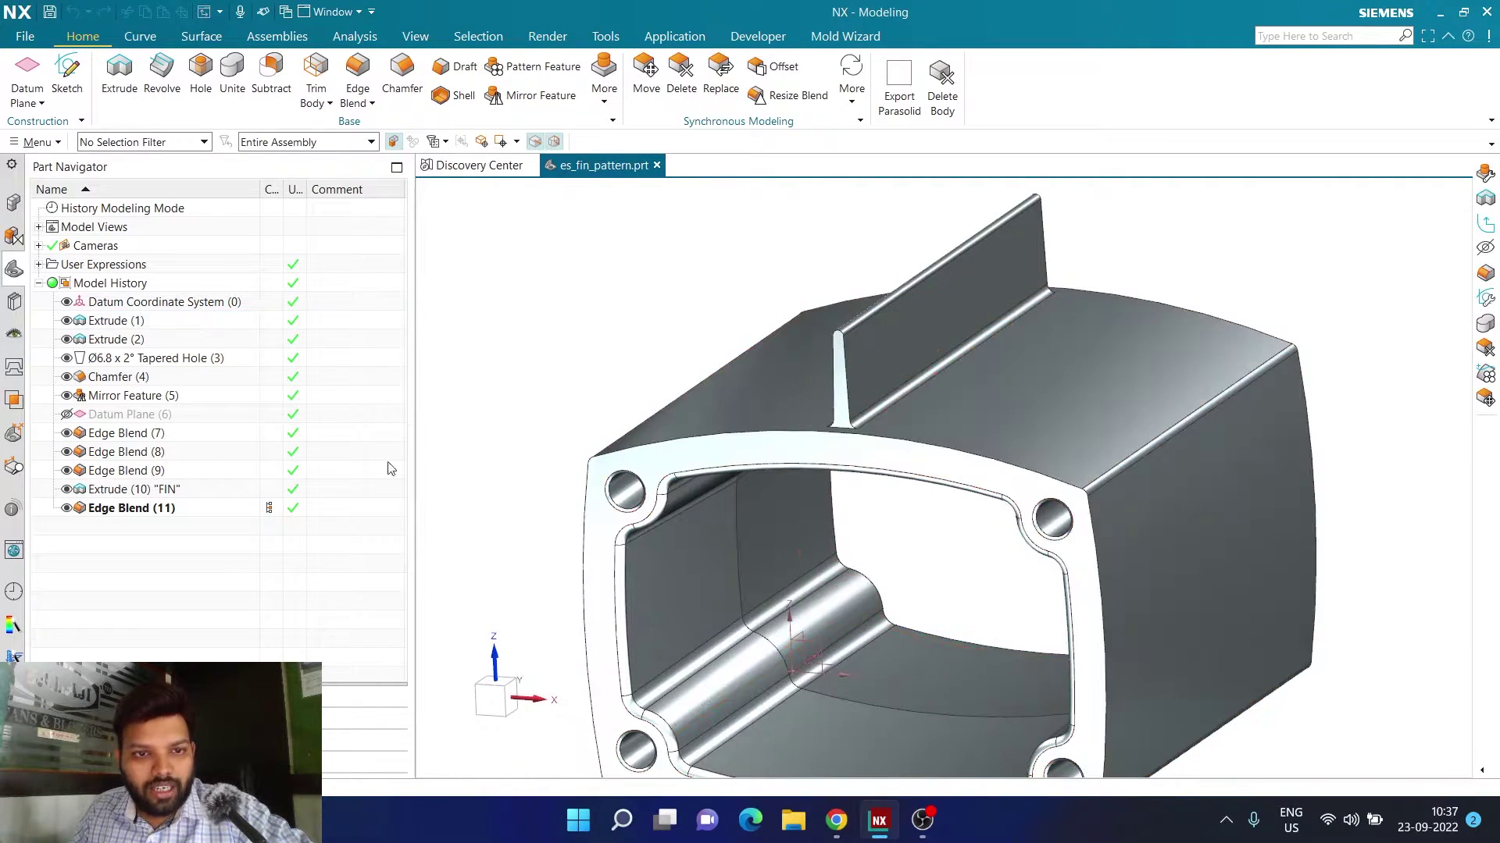
double_click(264, 490)
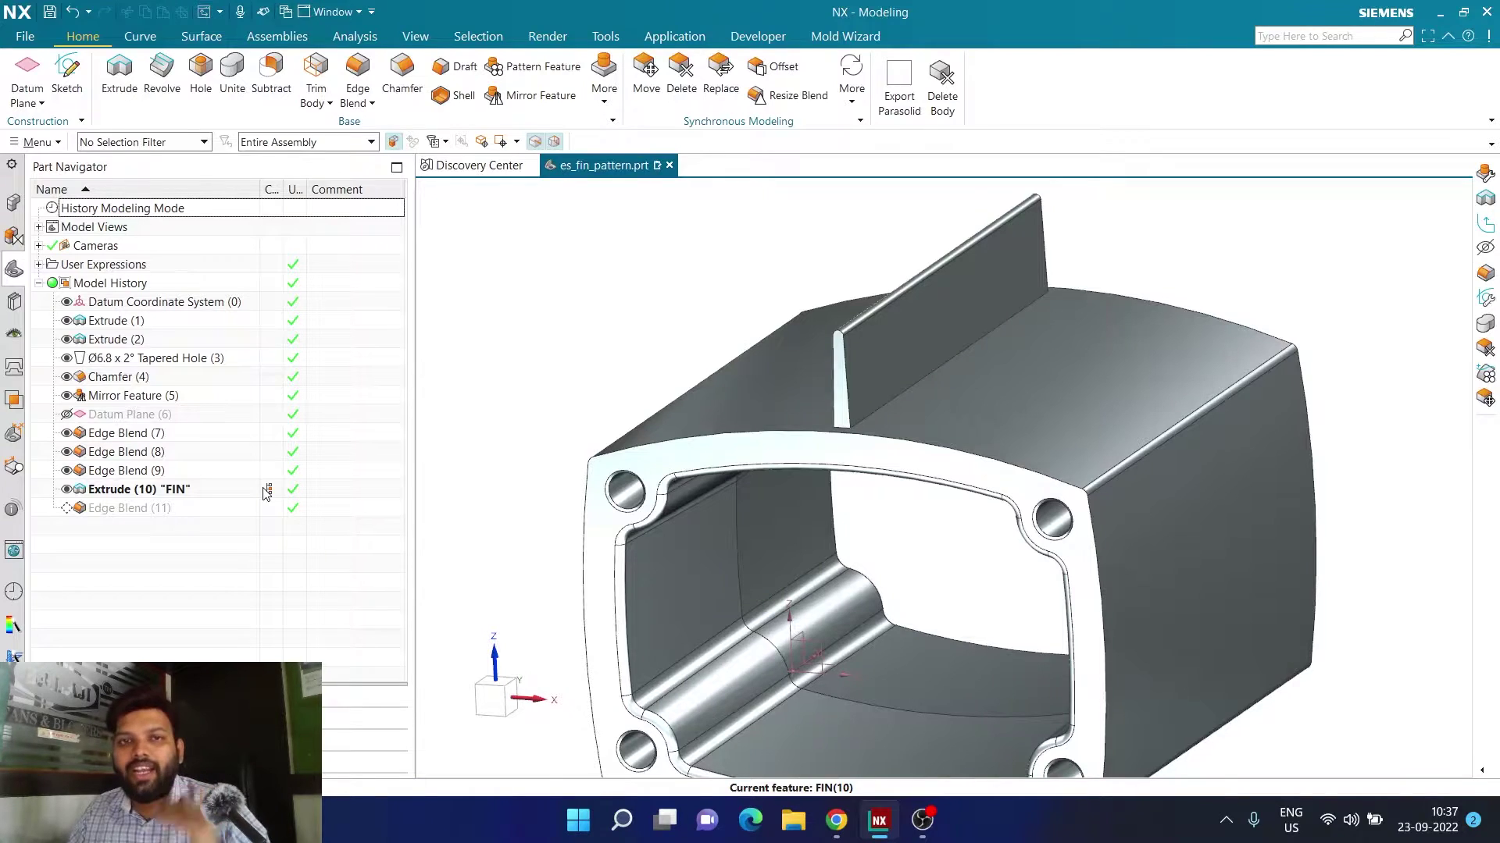
double_click(195, 490)
left_click(522, 343)
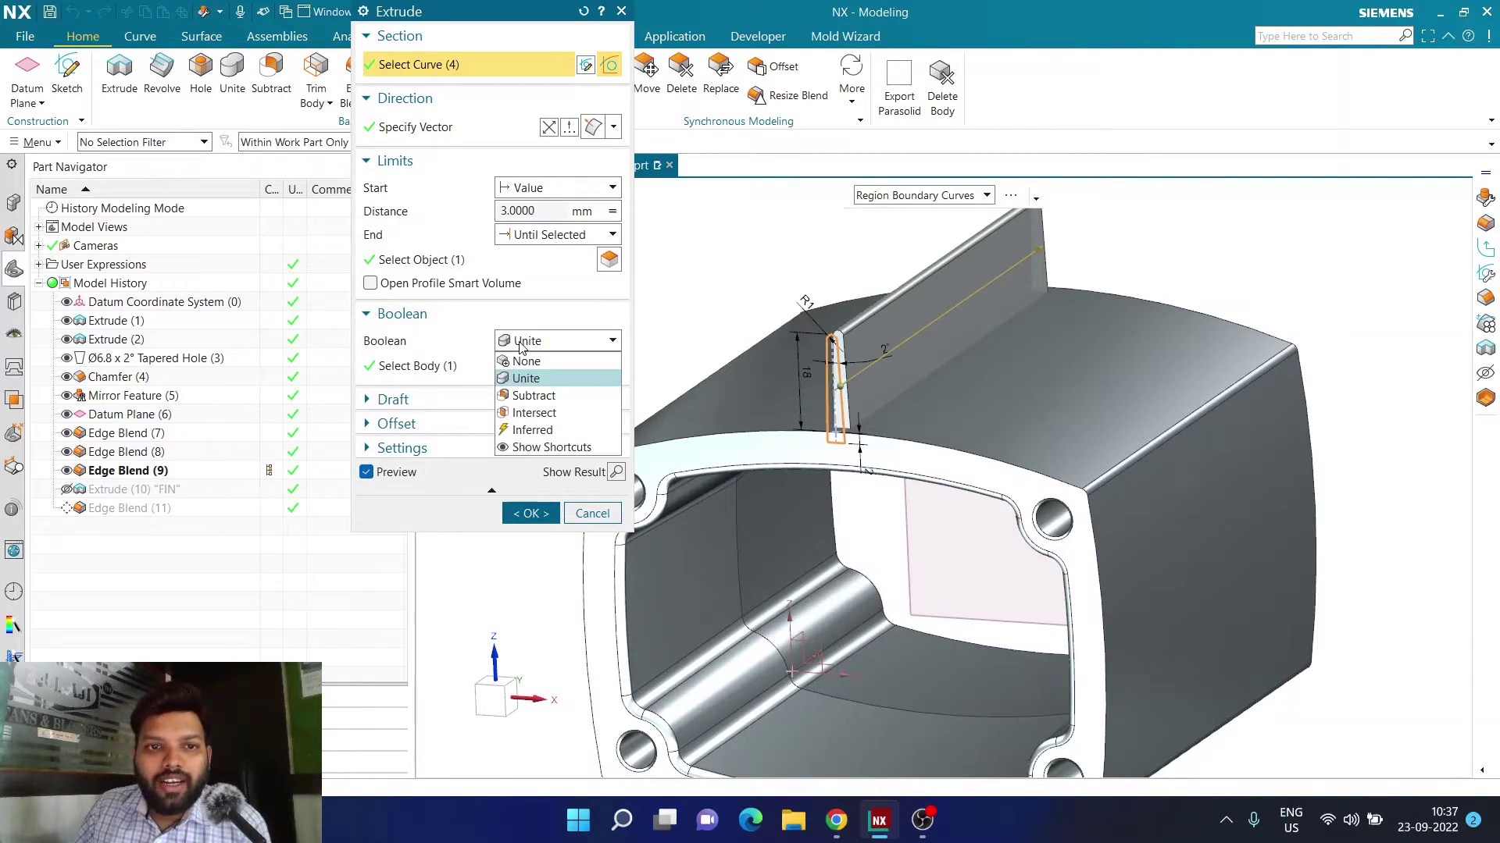
left_click(522, 360)
left_click(522, 487)
Step: Start a Pattern Geometry from More and select the fin body
left_click(606, 82)
left_click(628, 338)
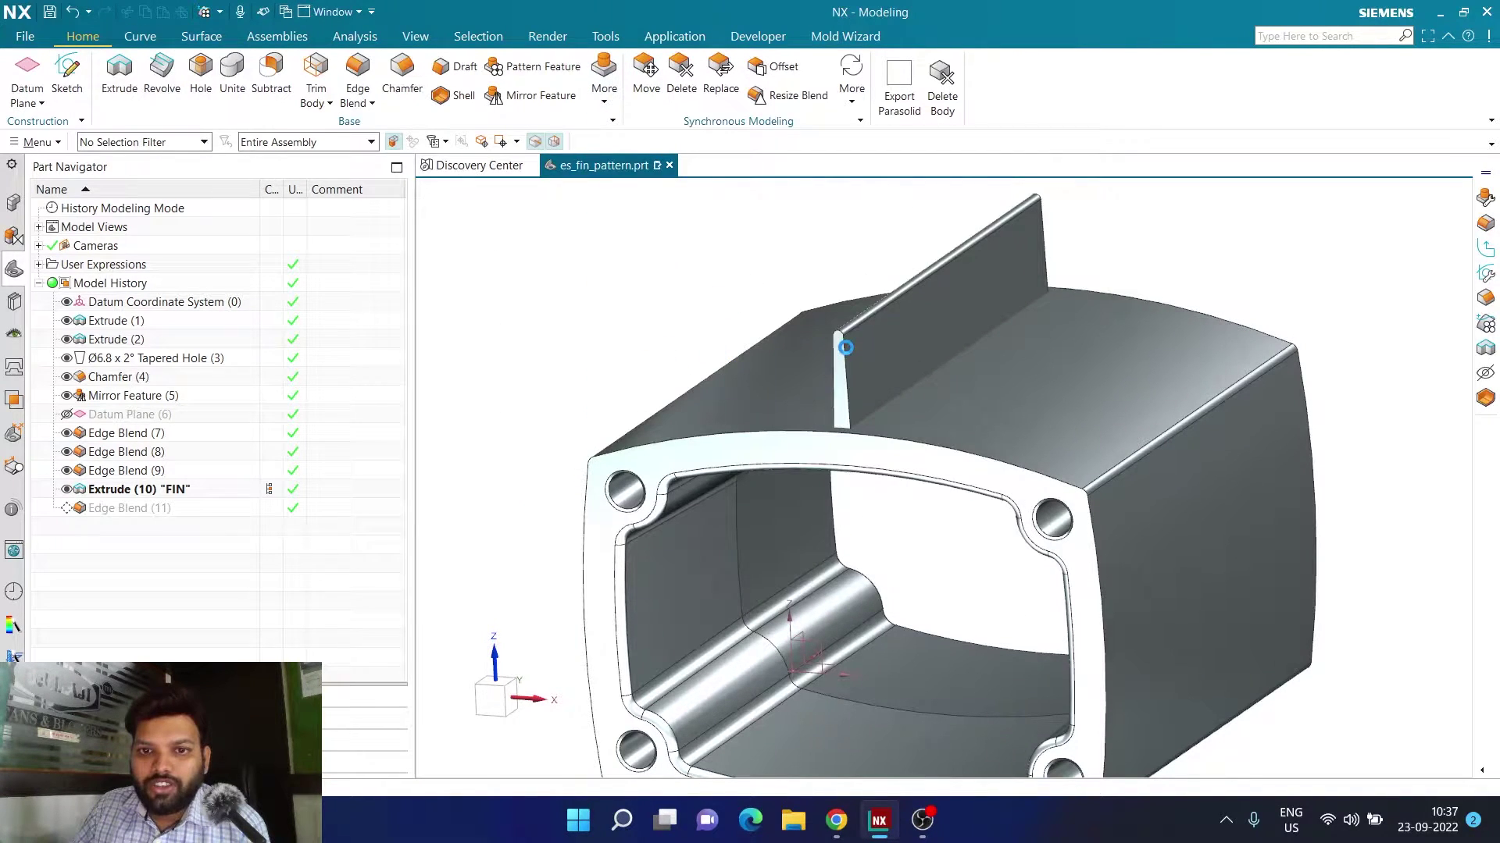
left_click(842, 345)
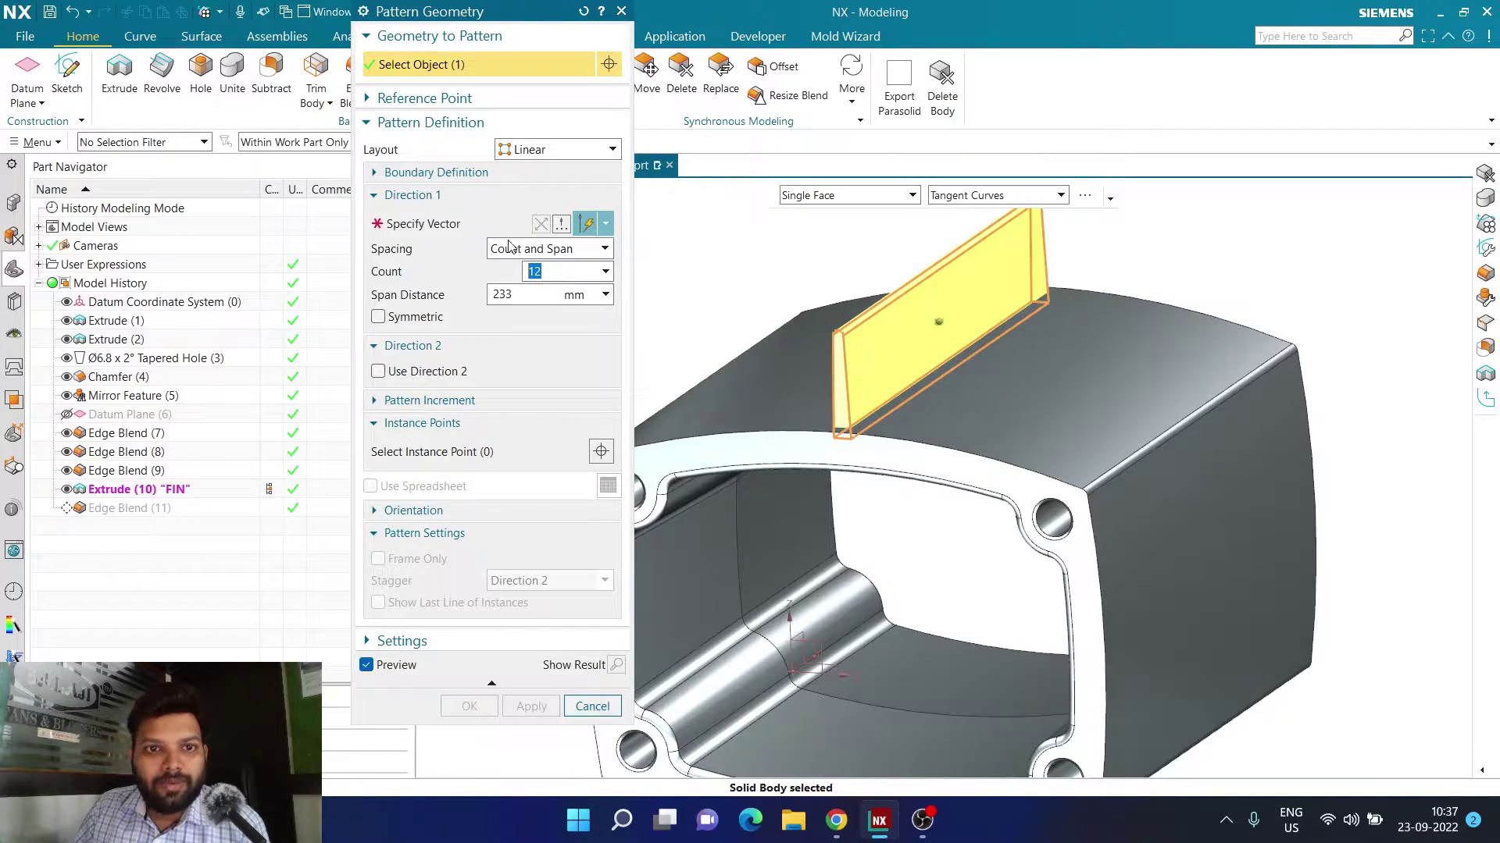
Step: Pattern the fin body along the X-axis, Count 6, Span 42 mm, symmetric, and preview it
left_click(469, 223)
left_click(980, 482)
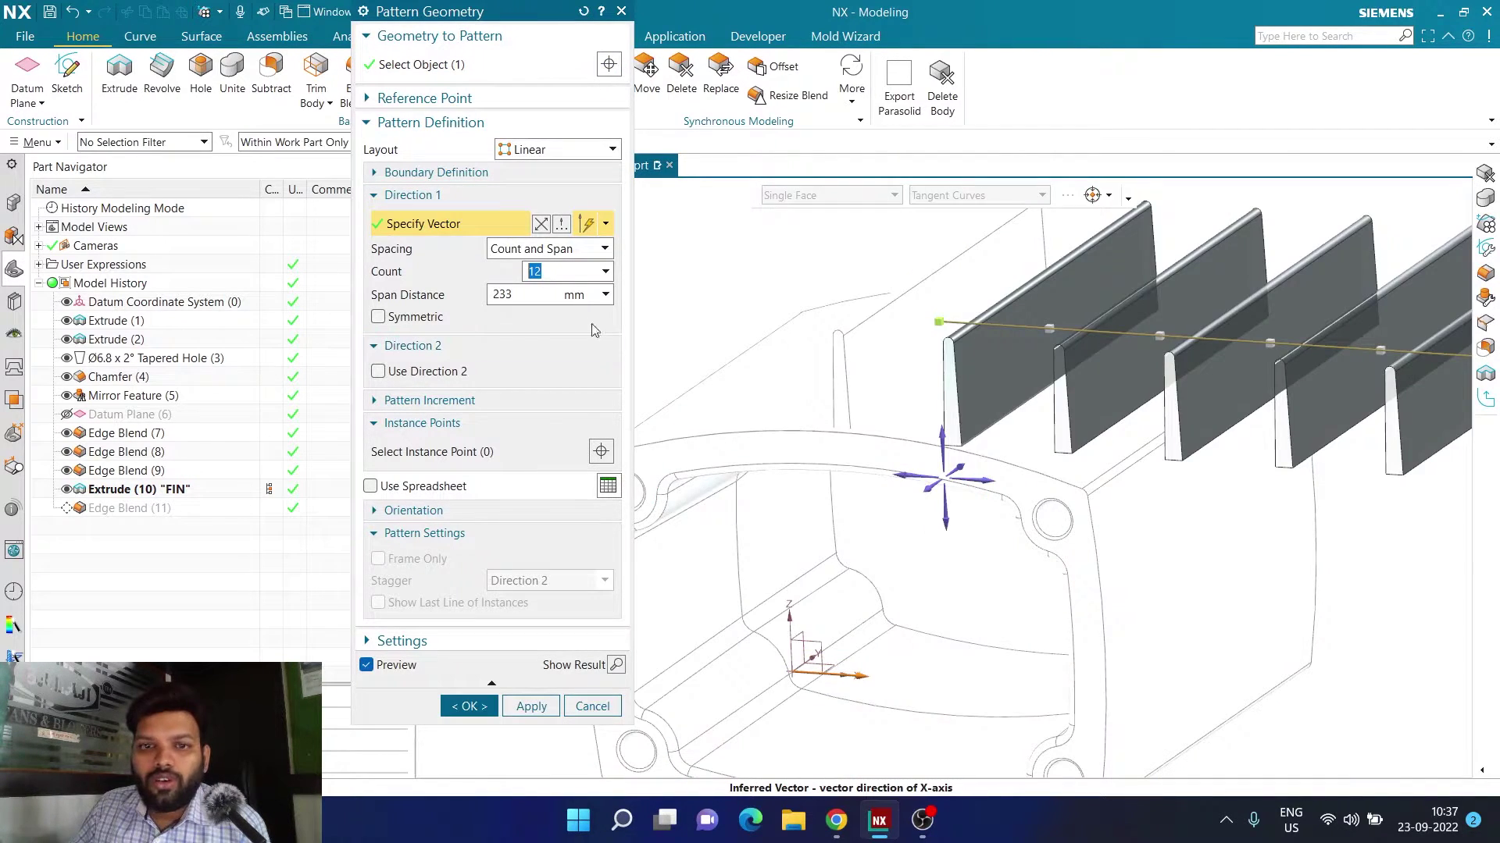
type("6")
key("Return")
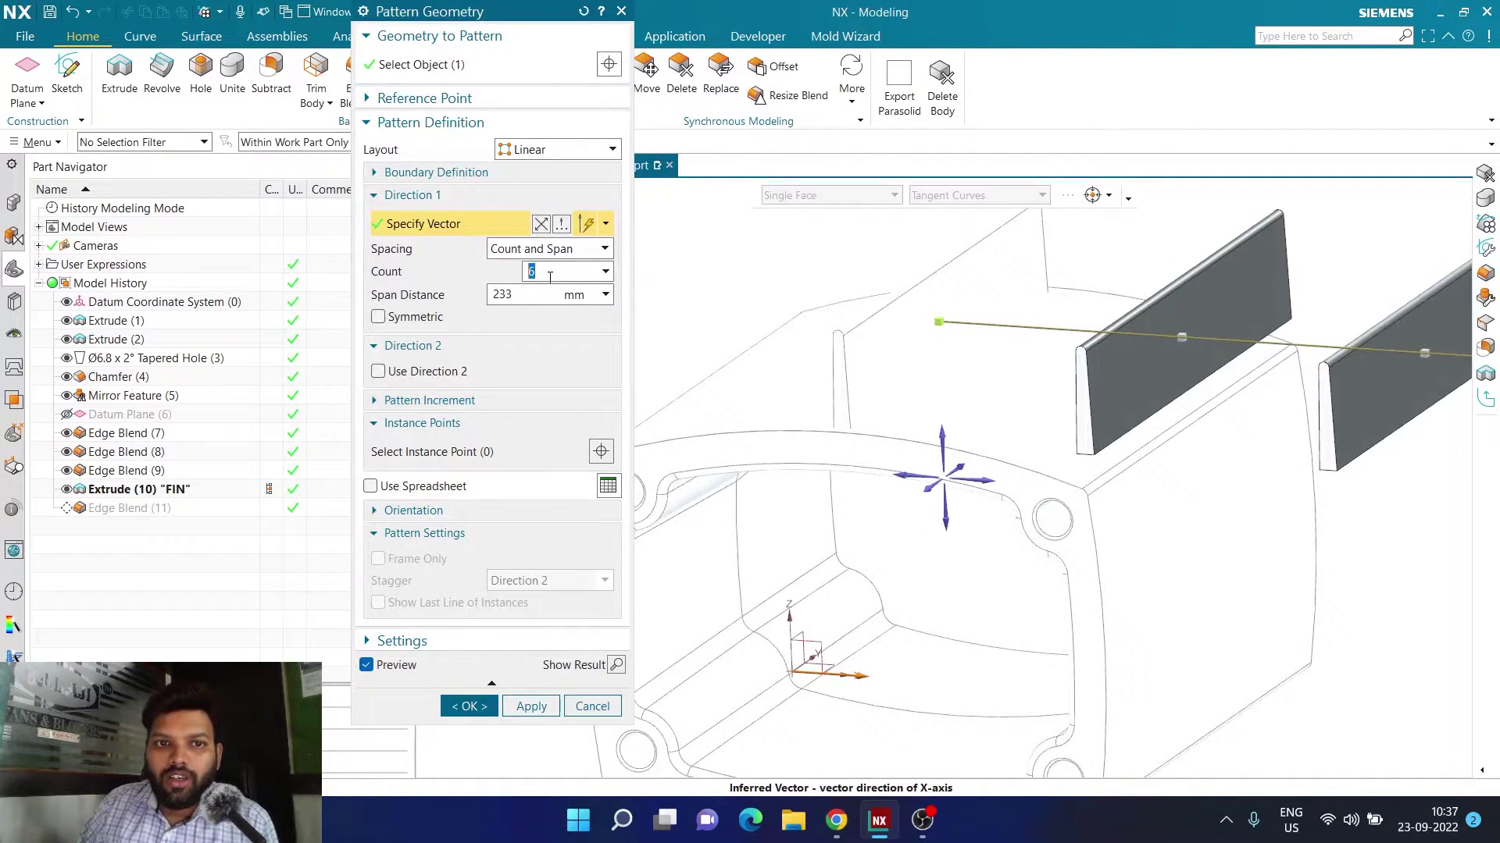
double_click(522, 294)
type("42")
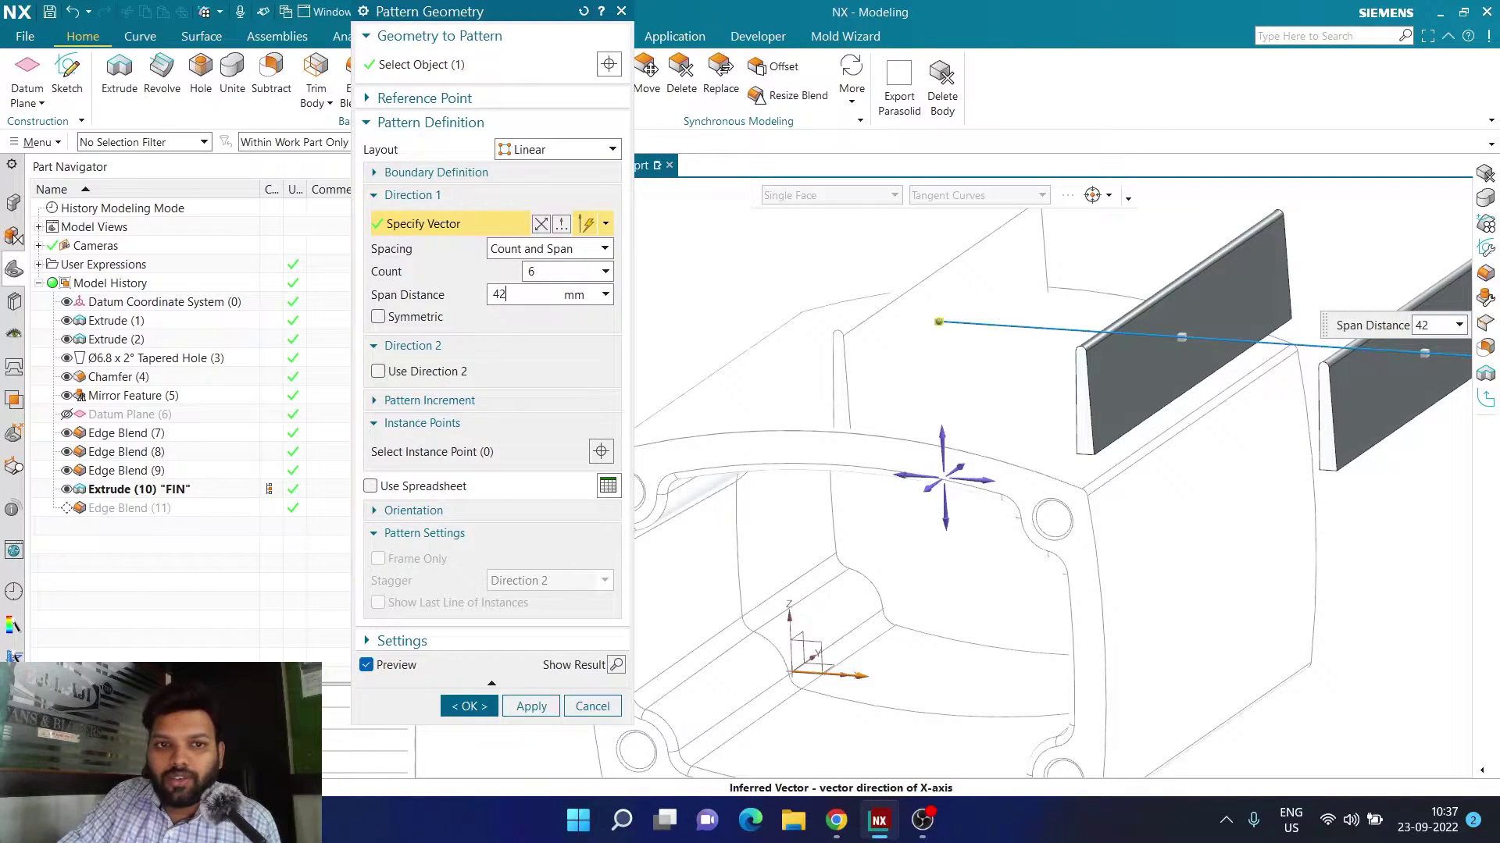
key("Return")
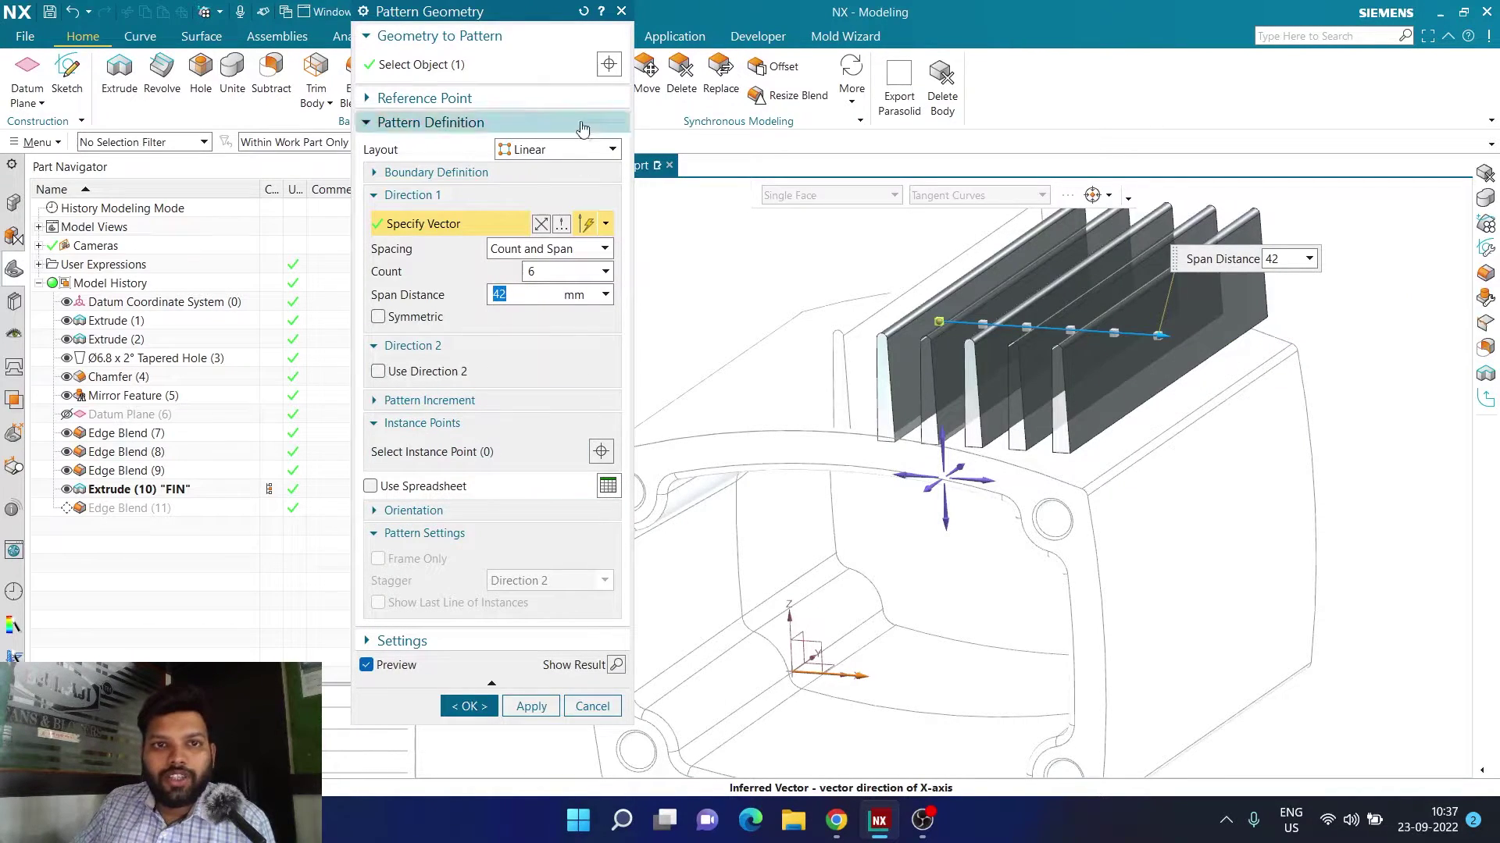
left_click_drag(468, 11, 219, 13)
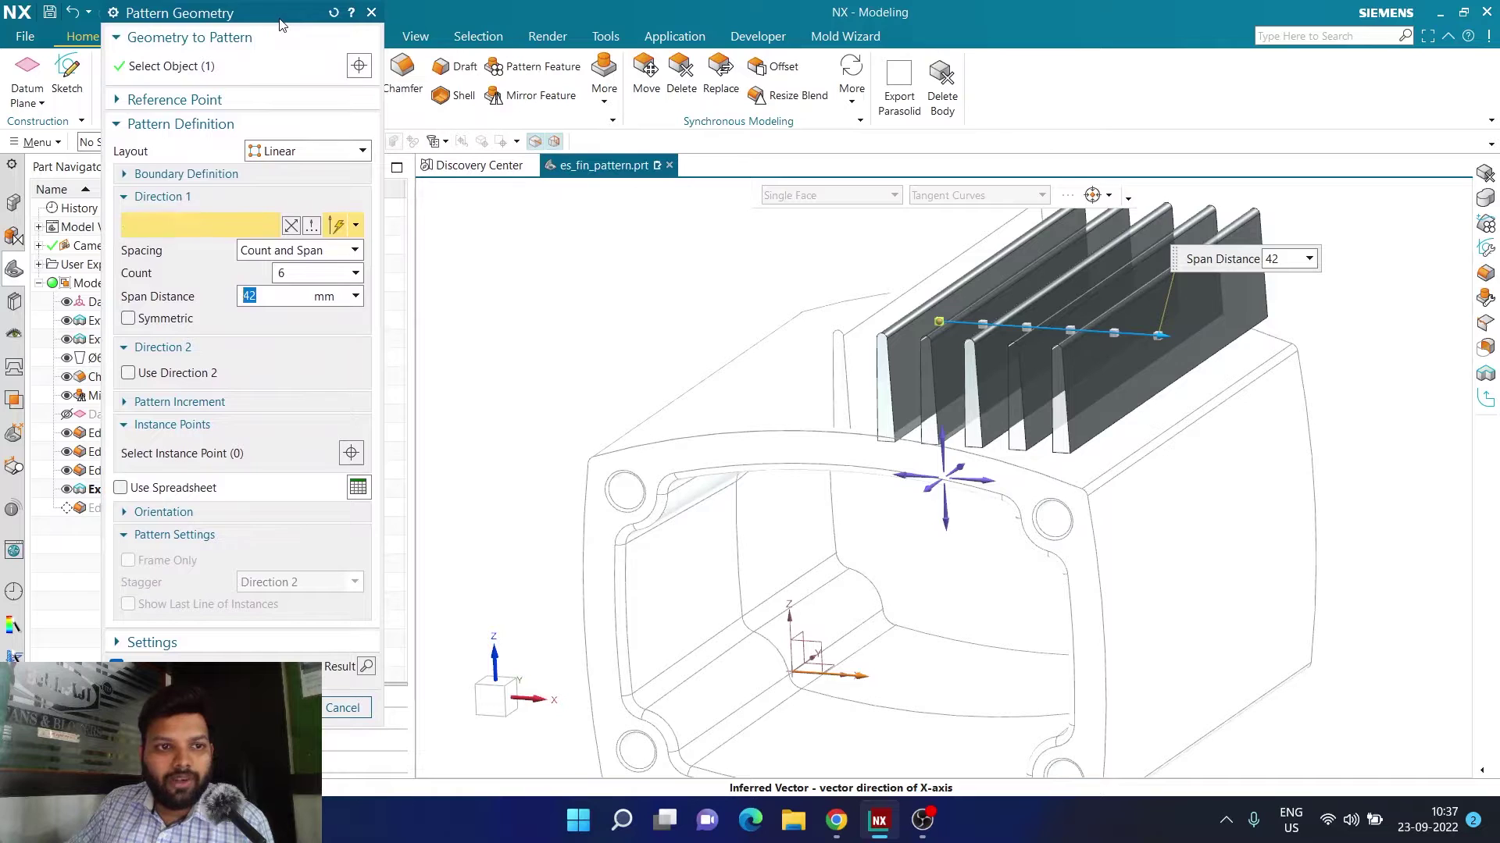
left_click(154, 319)
left_click(366, 666)
Step: Inspect the eleven previewed fins in a square-on front view, then cancel the geometry pattern
middle_click_drag(785, 422, 945, 367)
scroll(1238, 419, "up", 3)
key("F8")
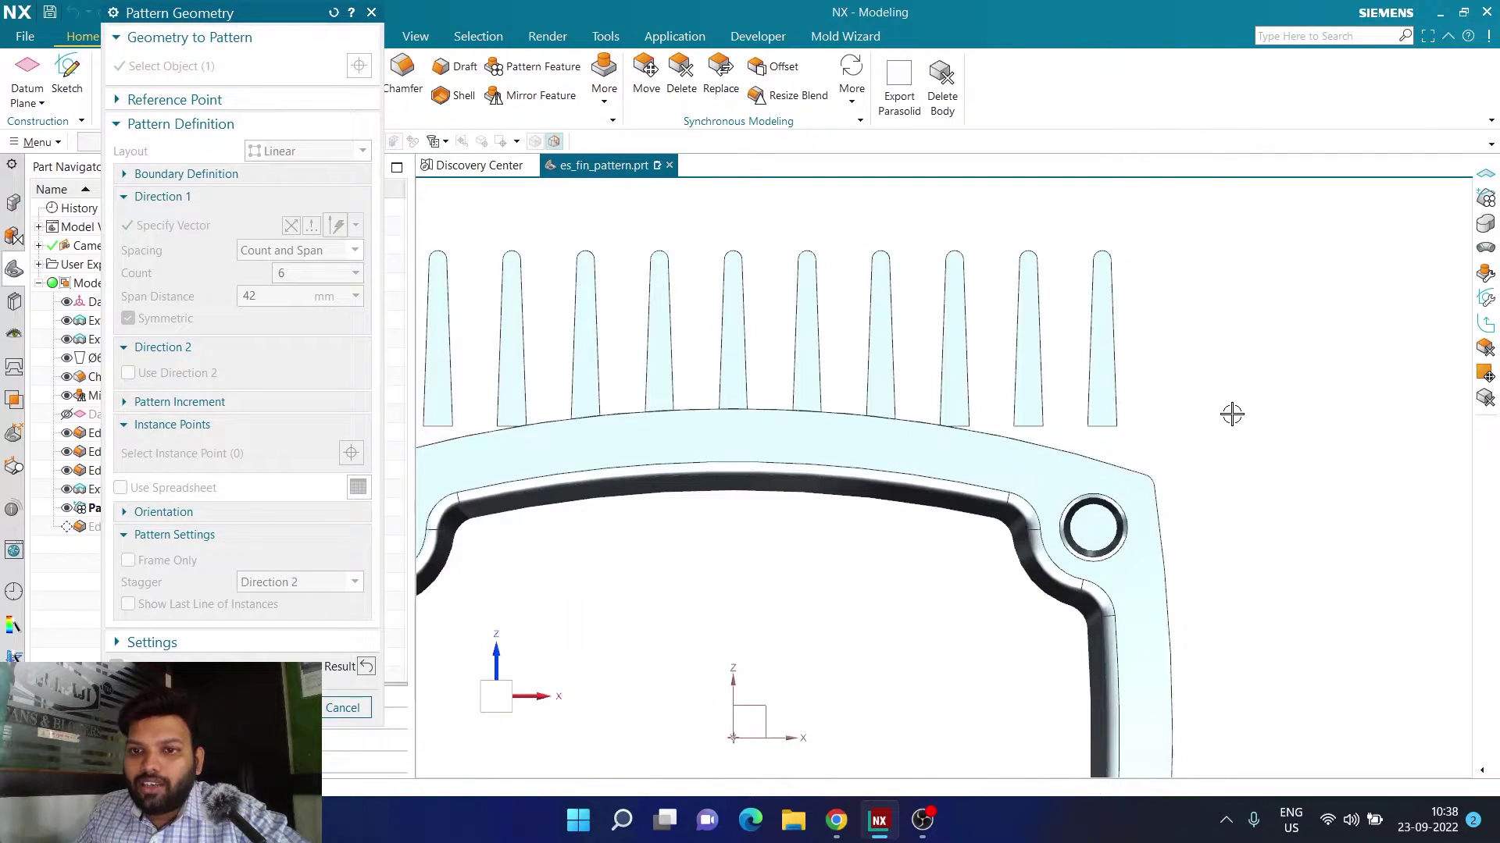
scroll(1031, 422, "up", 4)
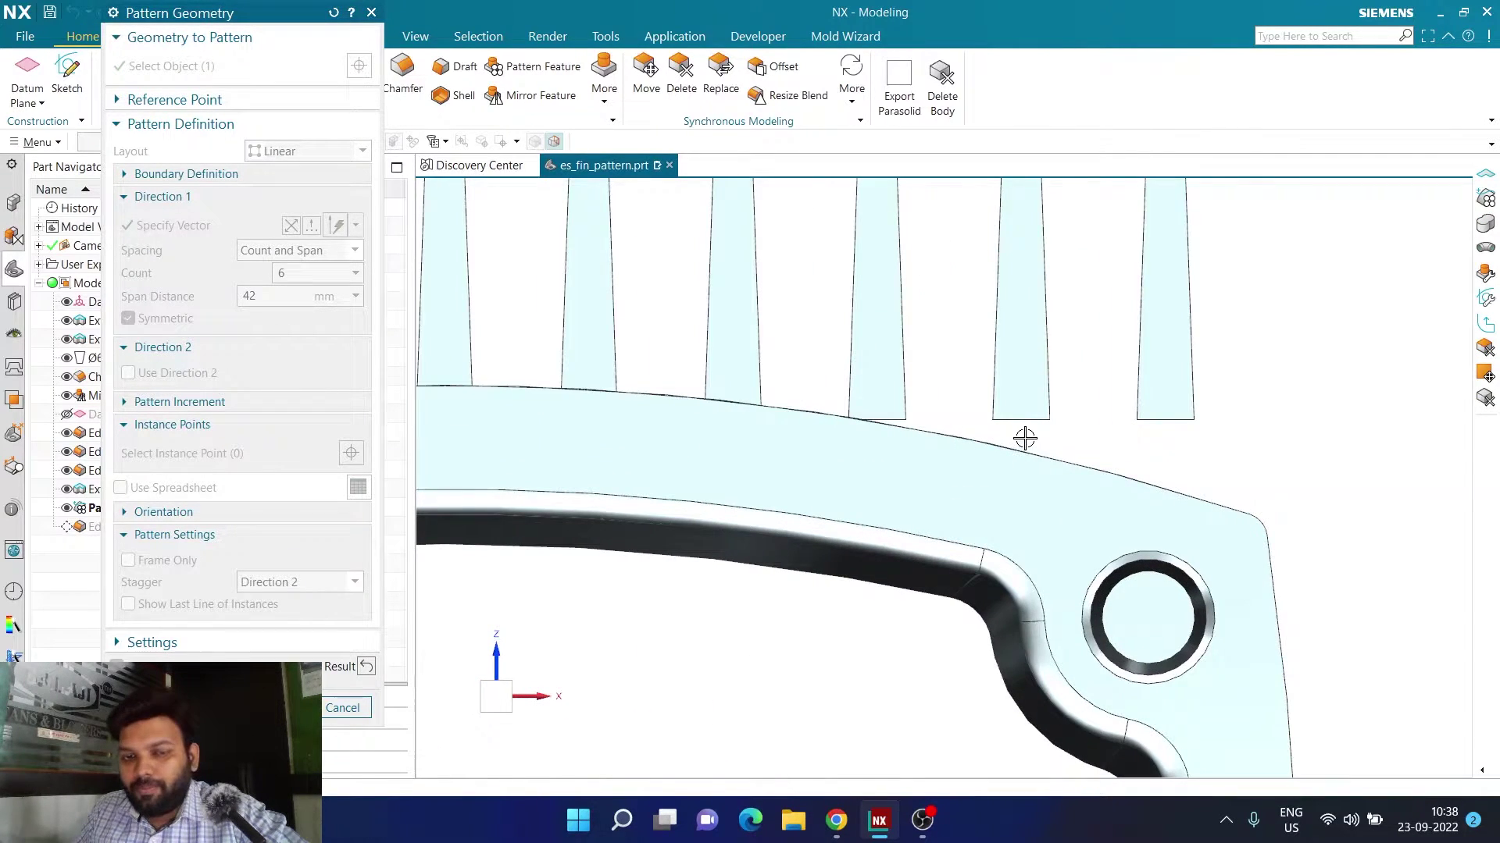
scroll(1024, 439, "down", 4)
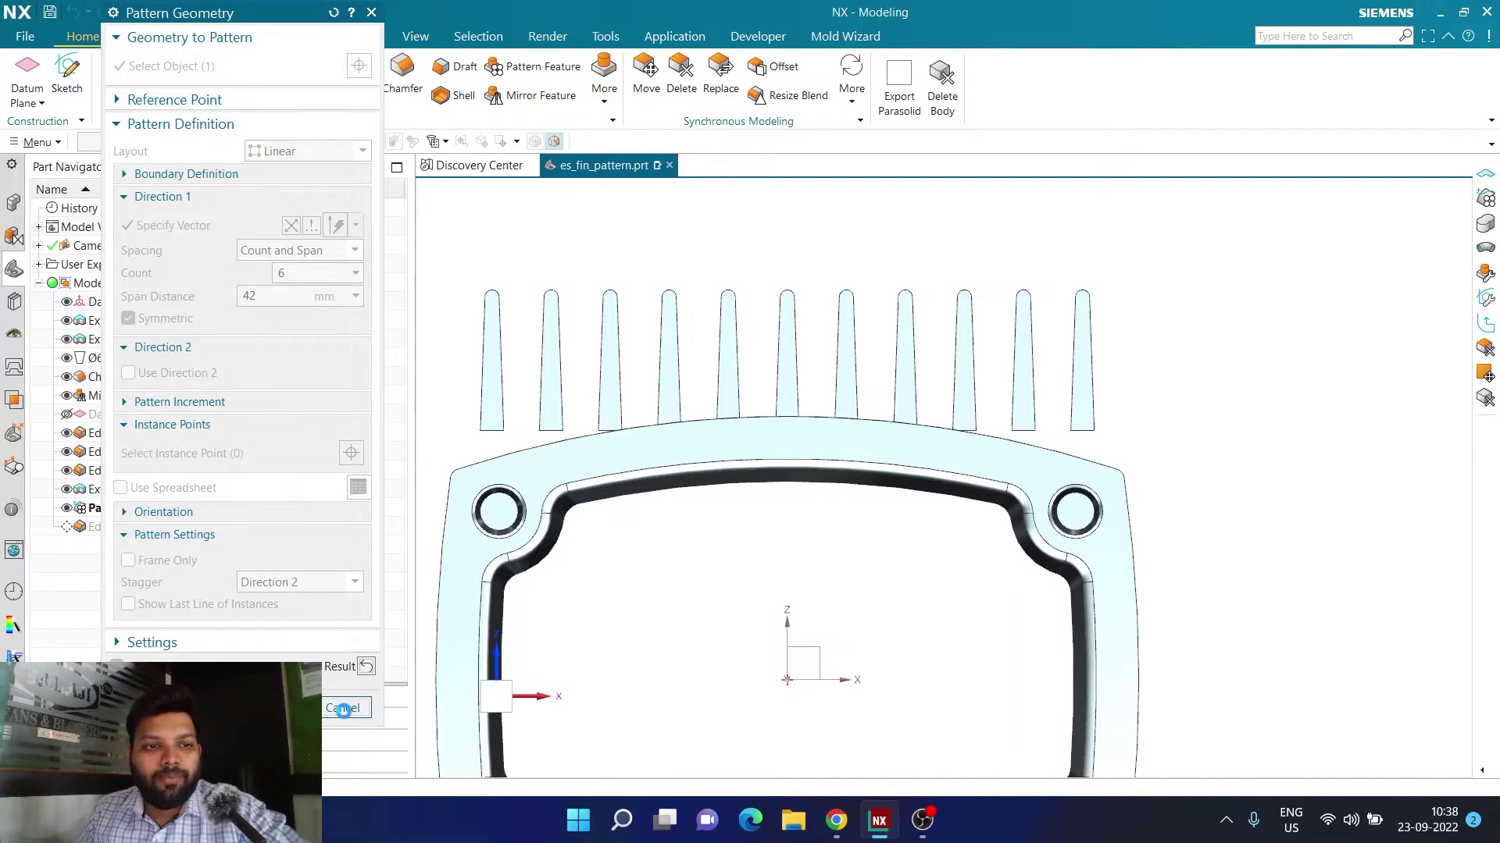
left_click(343, 707)
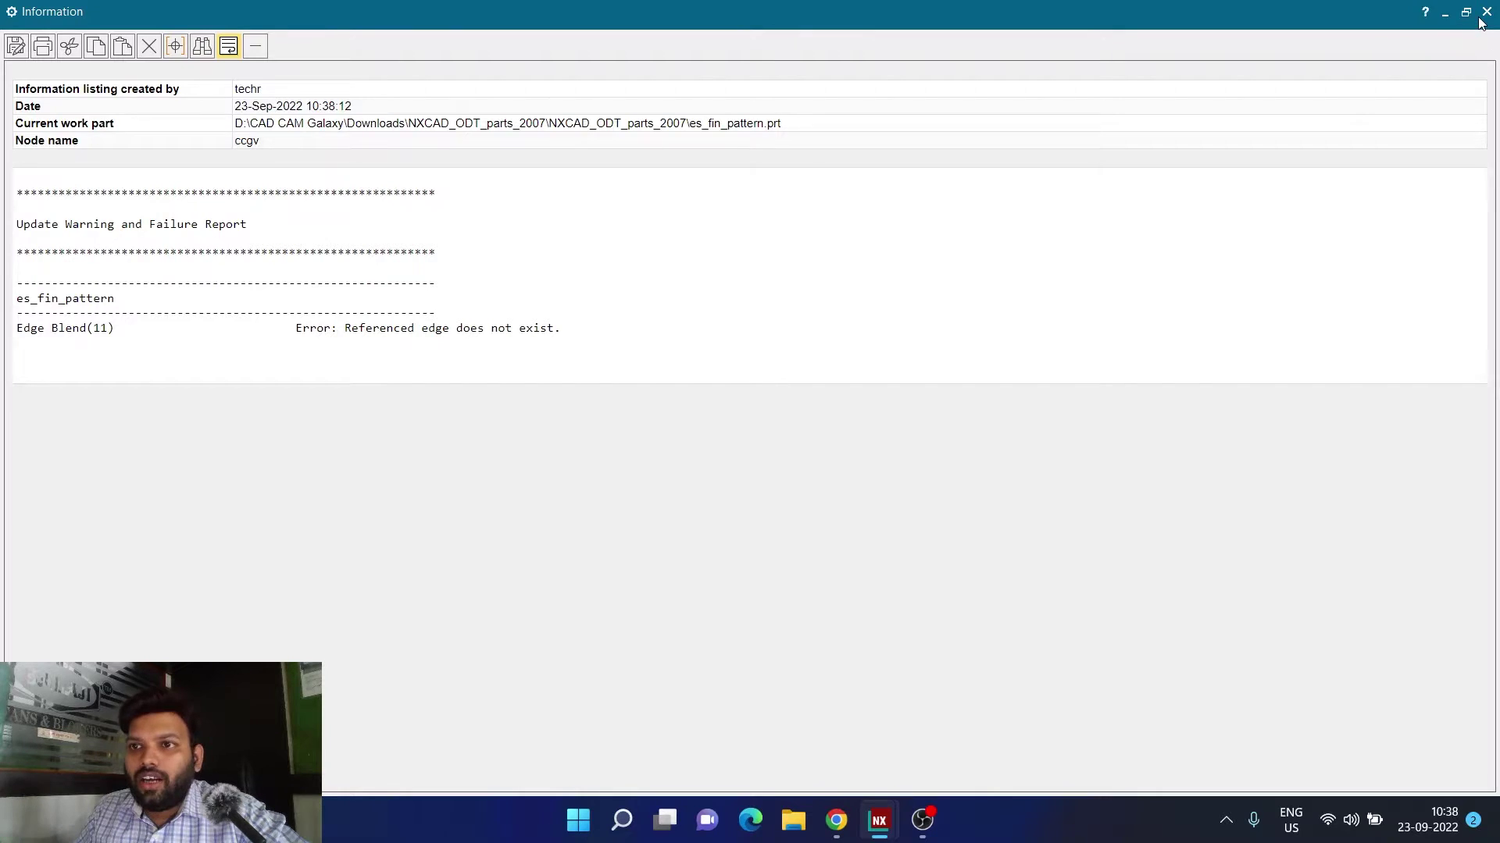
Step: Dismiss the failure report and set Extrude (10) "FIN" Boolean back to Unite
left_click(1485, 13)
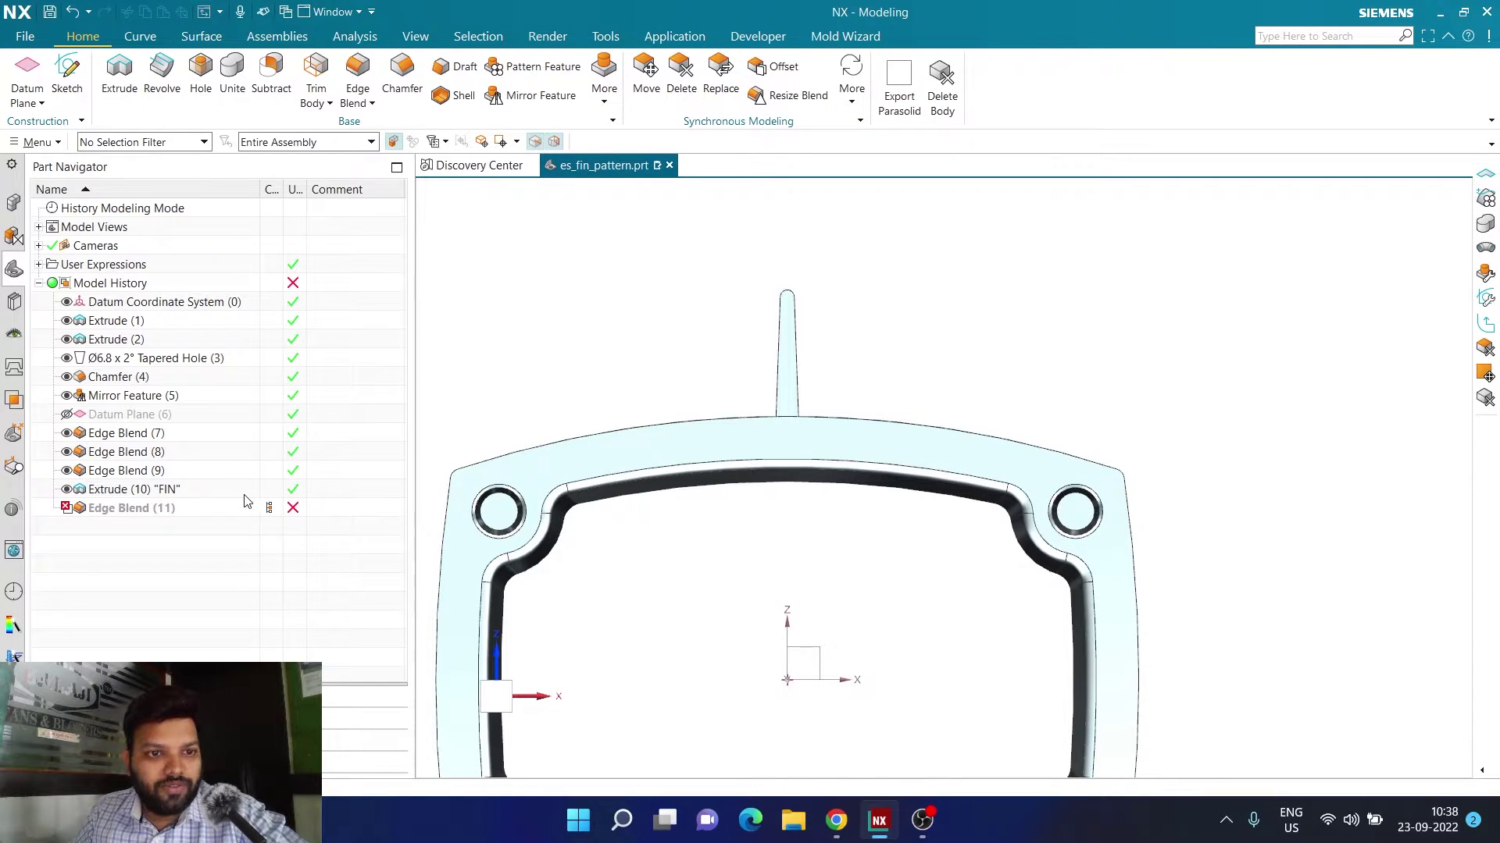
double_click(218, 492)
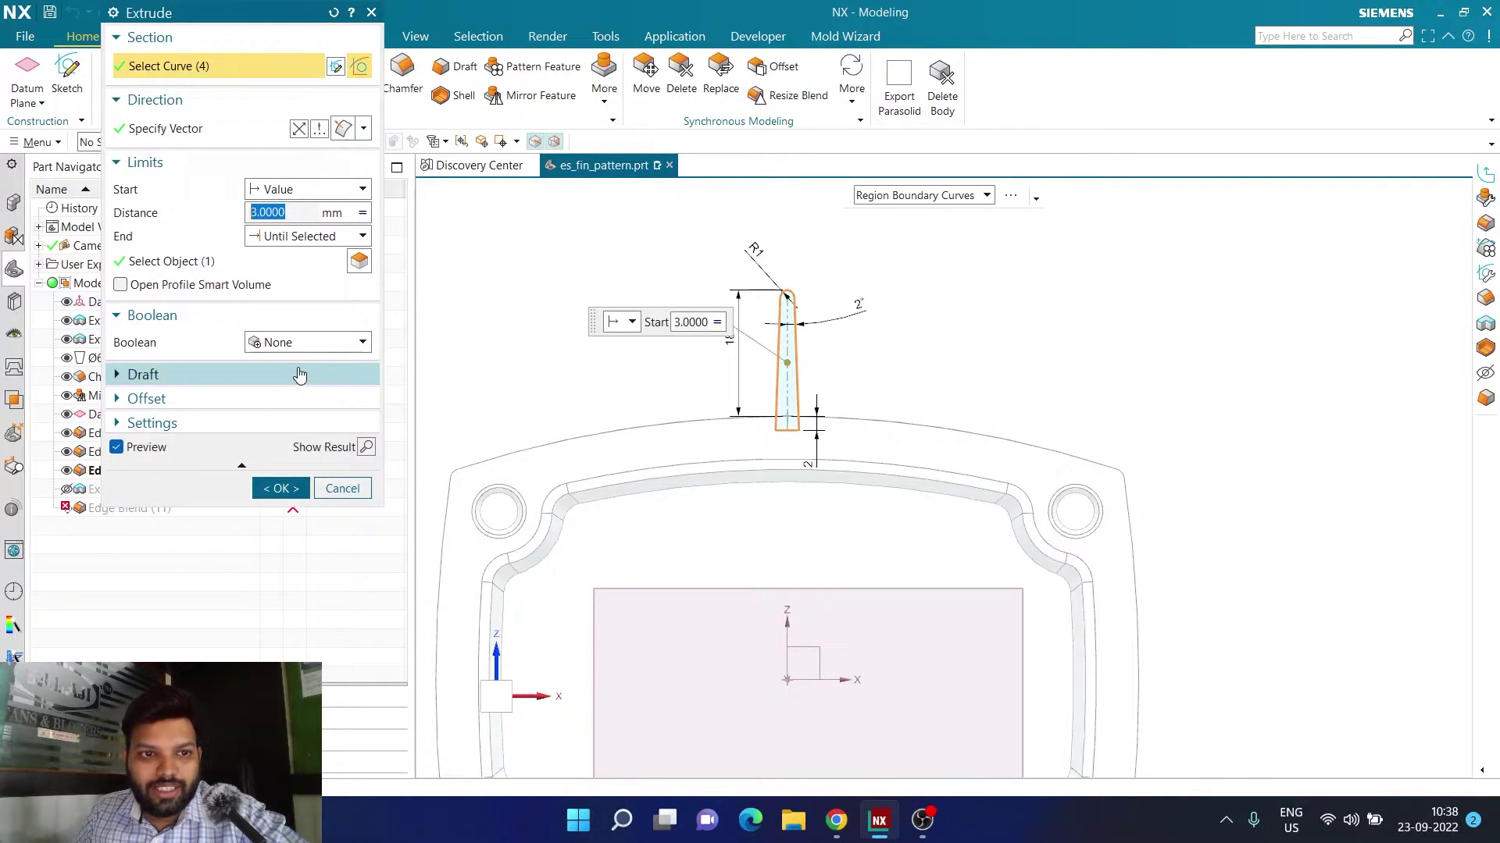
left_click(313, 342)
left_click(269, 378)
left_click(271, 513)
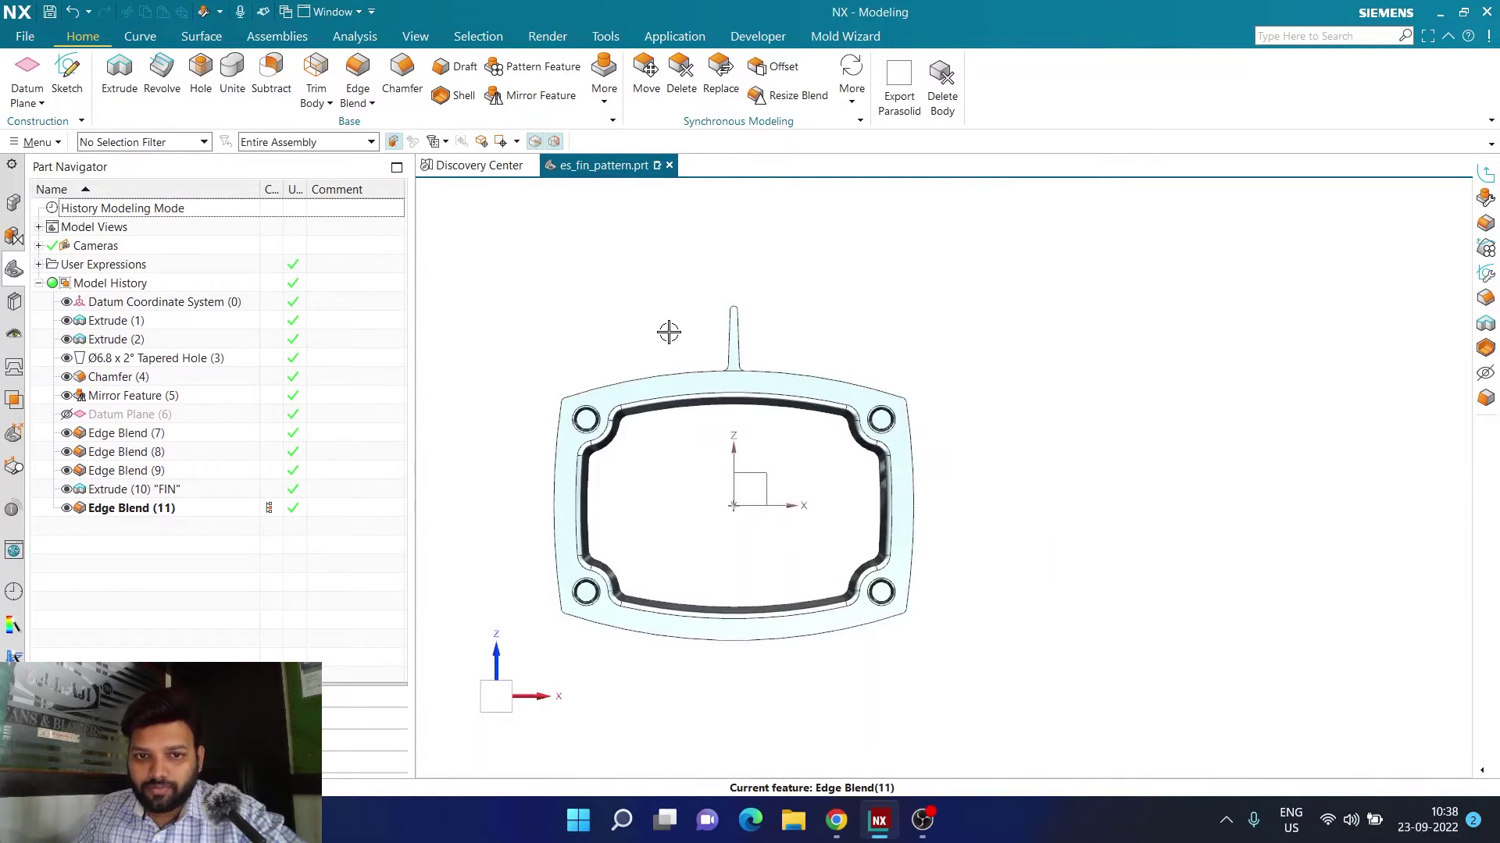
left_click(134, 492)
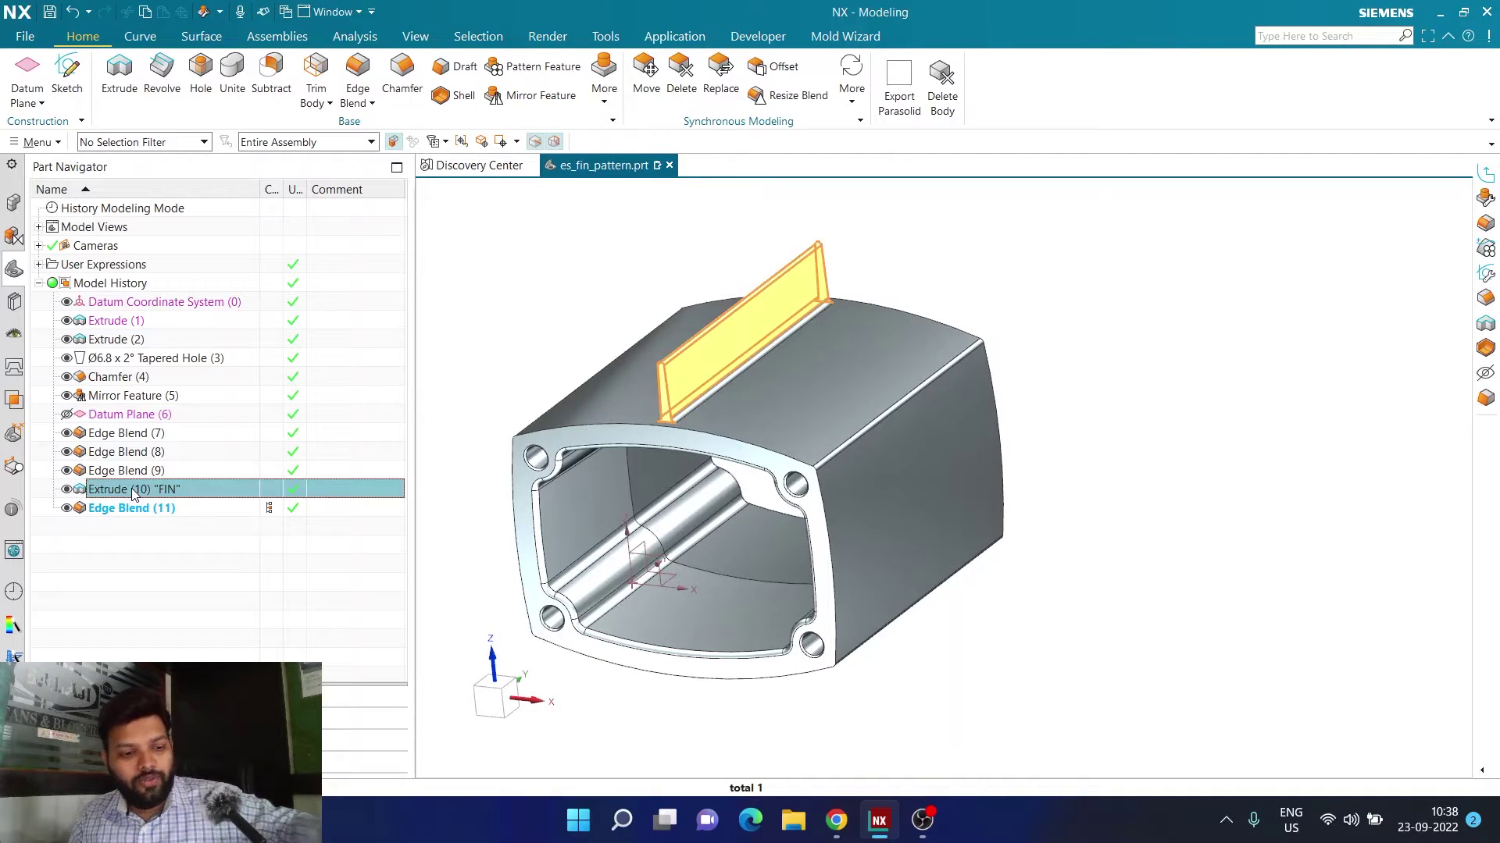
Step: Add Edge Blend (11) to the selection and set the pattern direction along the X-axis
left_click(135, 510, "ctrl")
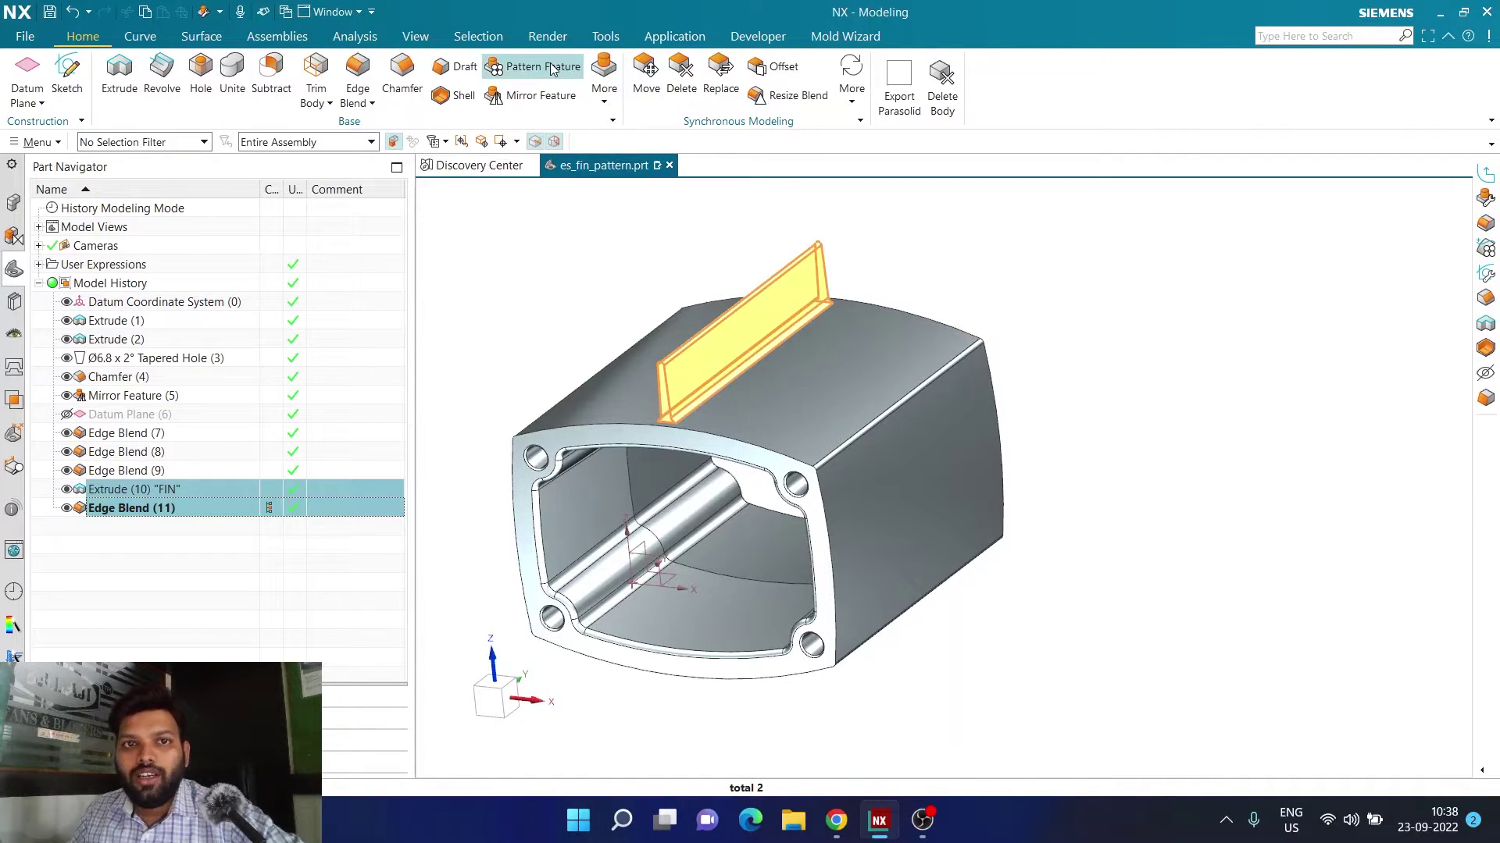
scroll(1127, 359, "down", 2)
scroll(832, 355, "up", 2)
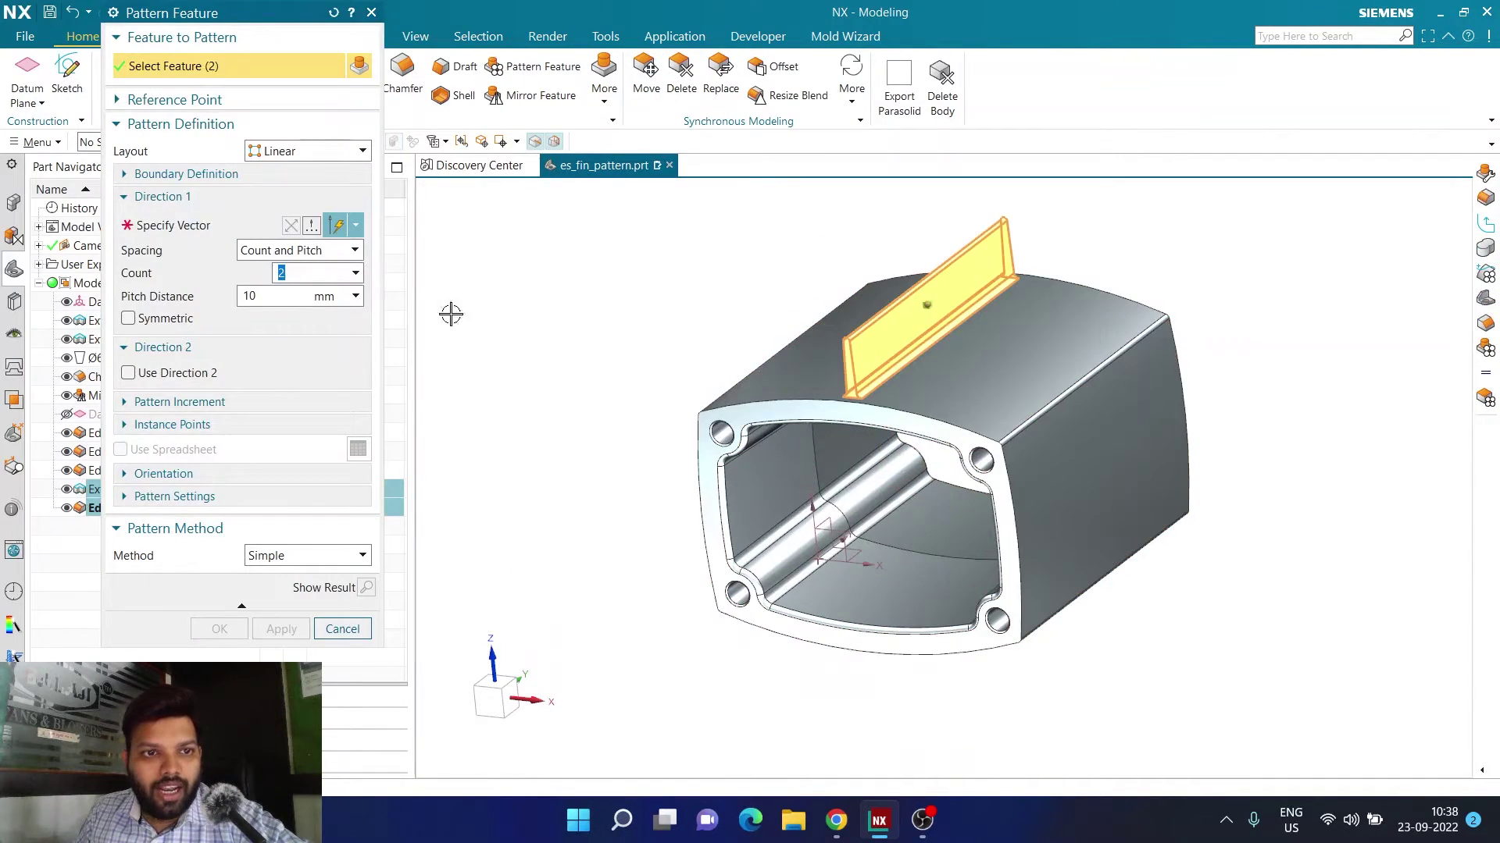
left_click(981, 462)
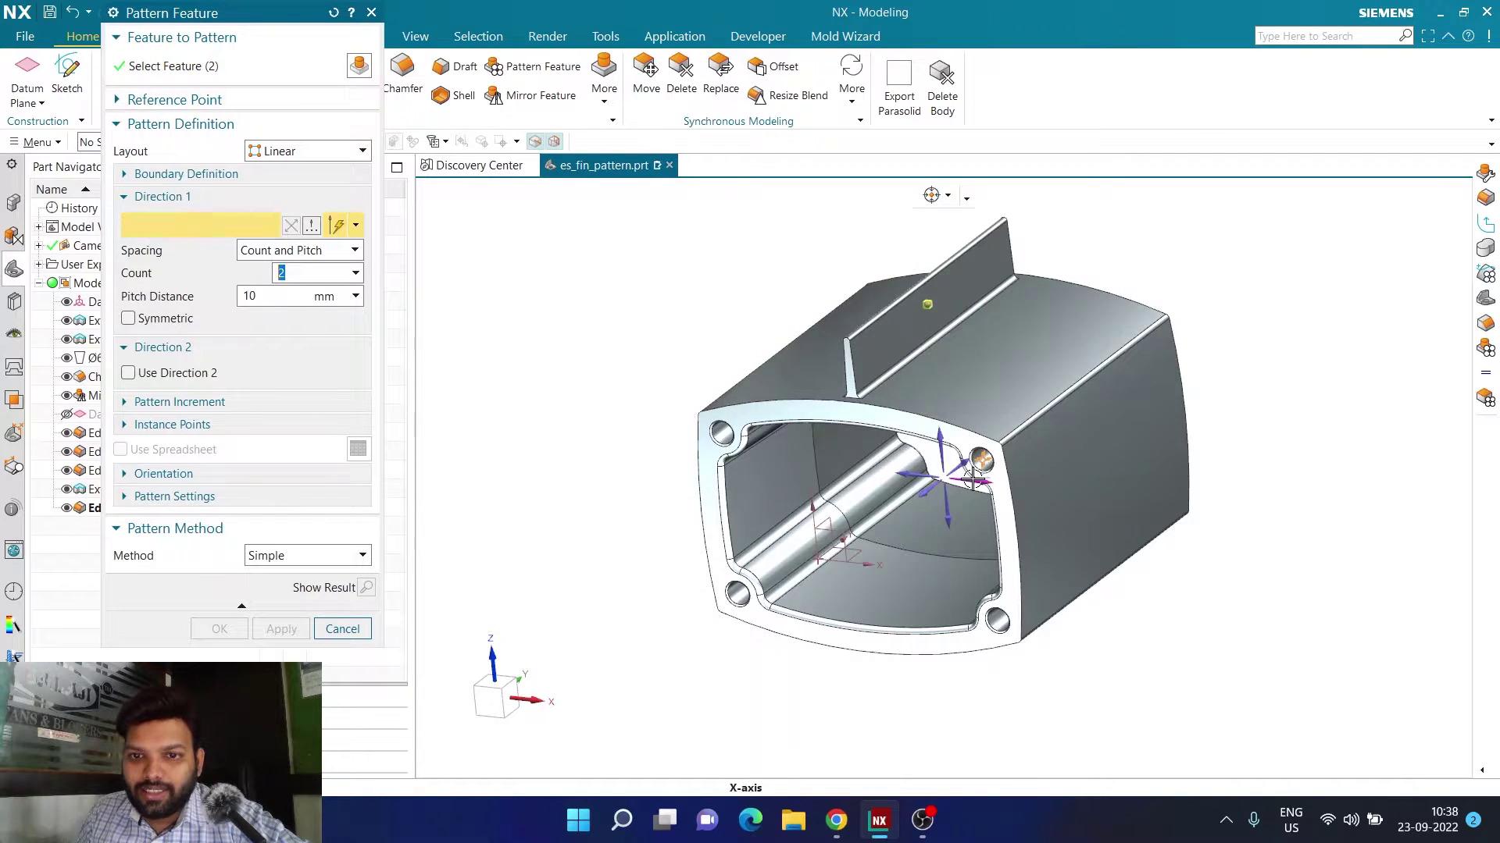
Step: Space the pattern by Count and Span: 42 mm span, 6 copies, Symmetric
left_click(336, 250)
left_click(291, 288)
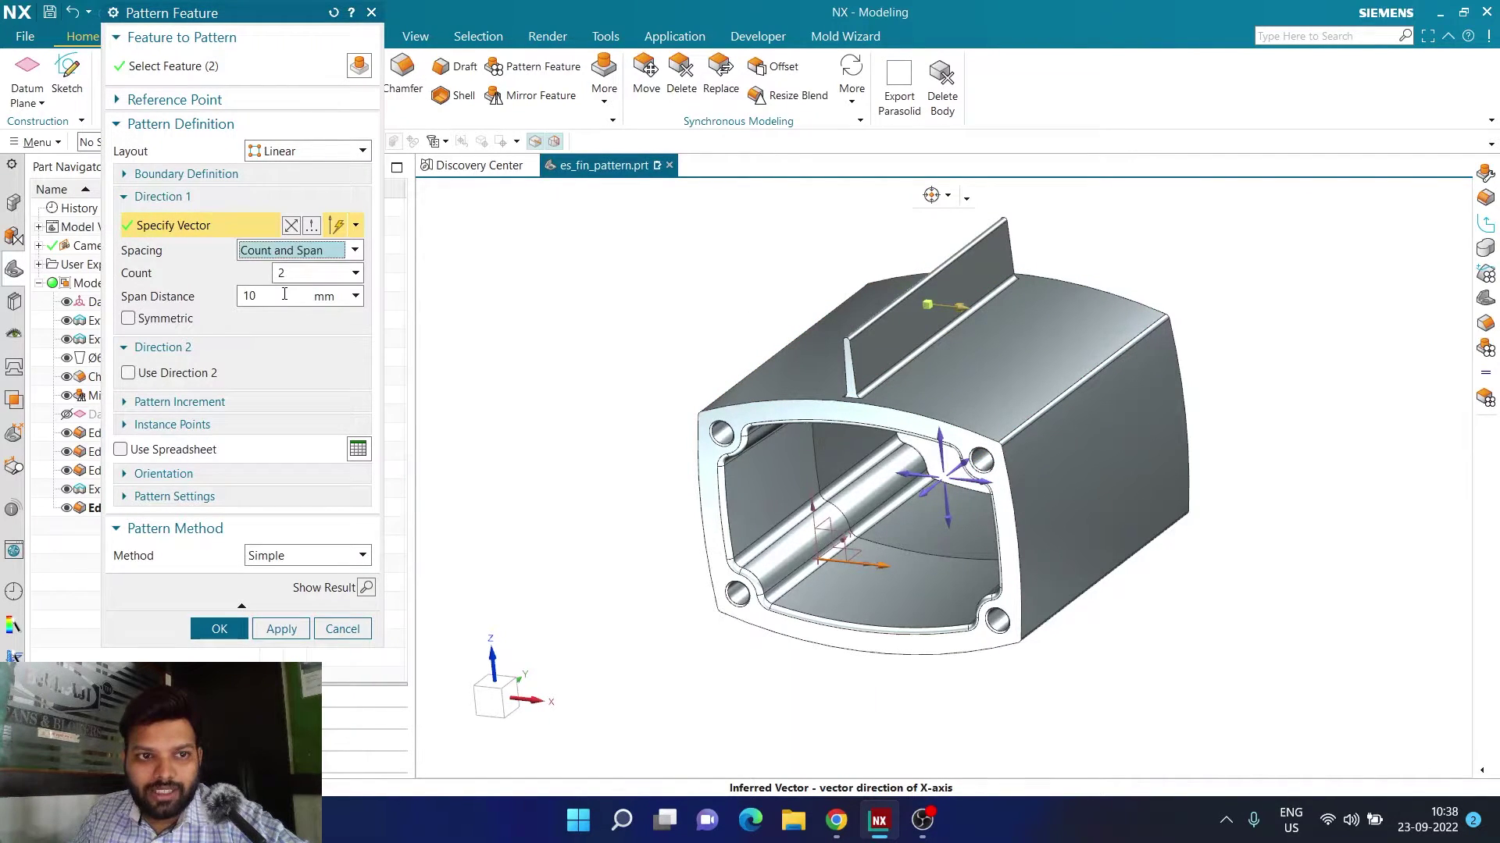
left_click(284, 294)
type("42")
key("Return")
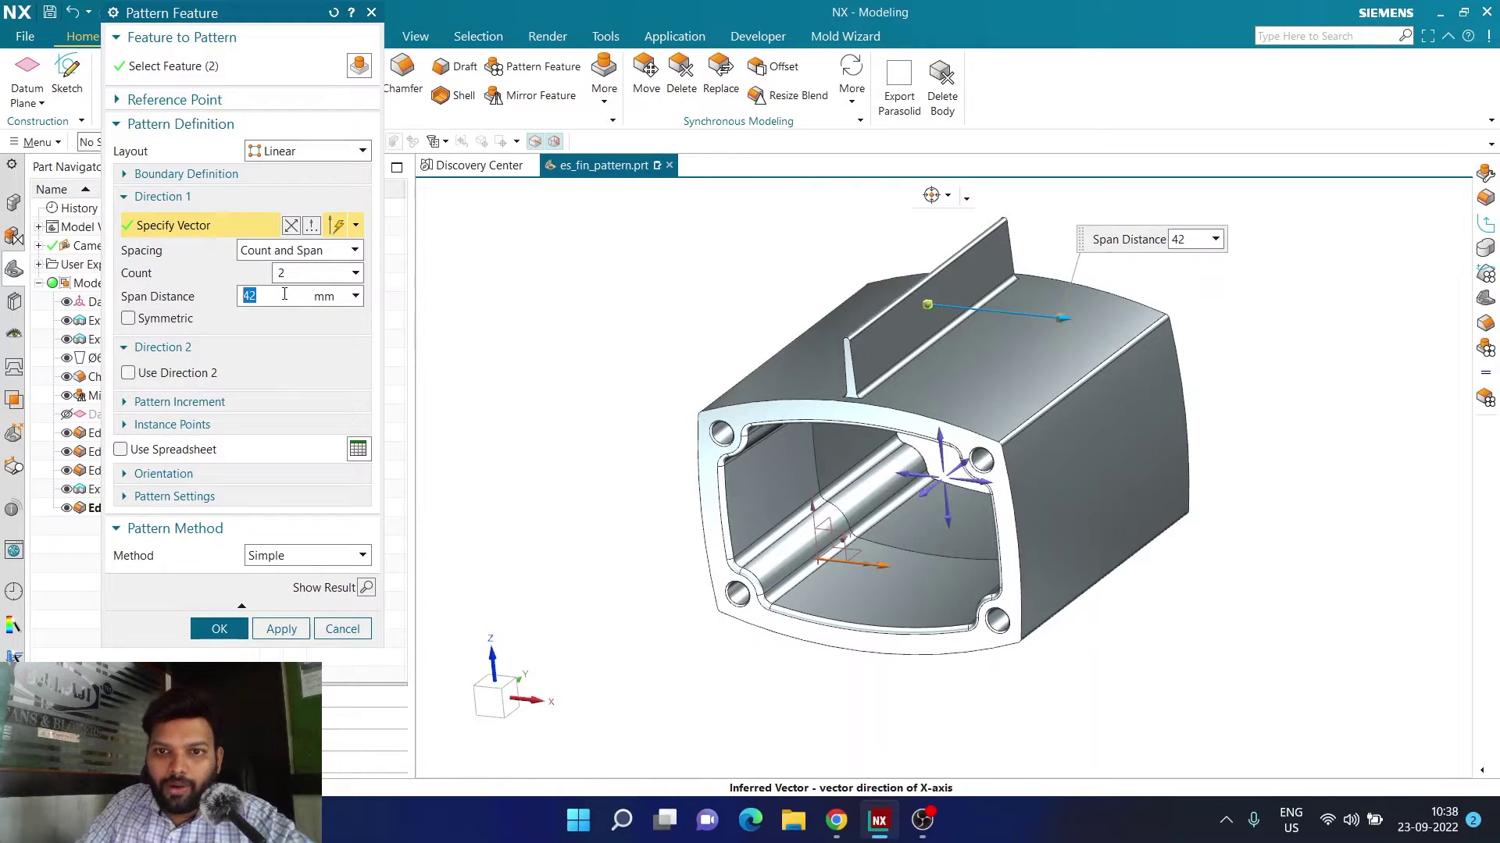
left_click(293, 275)
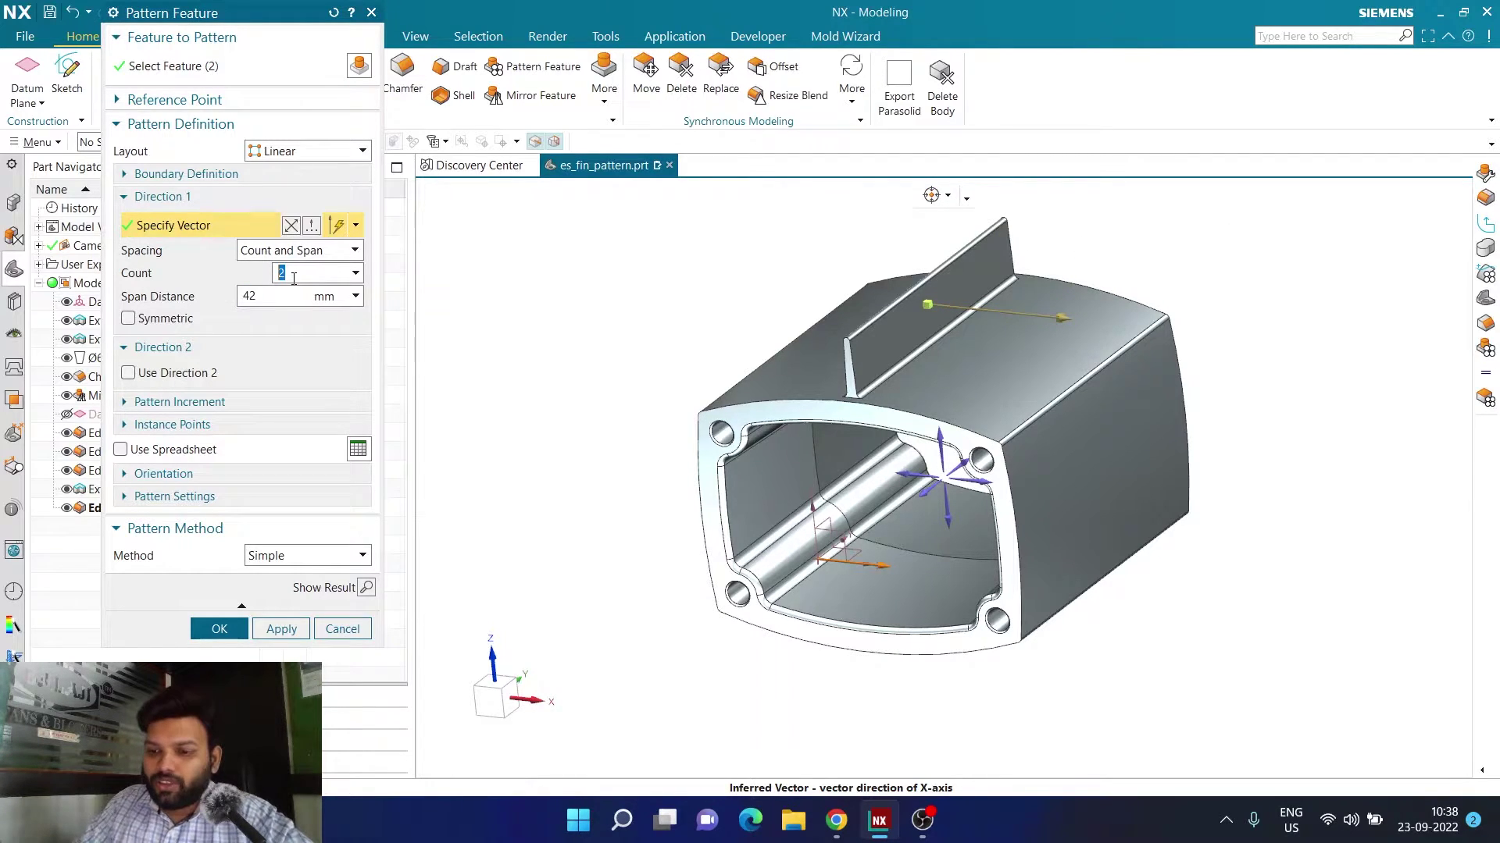
left_click(128, 318)
middle_click_drag(695, 321, 736, 284)
scroll(737, 285, "up", 3)
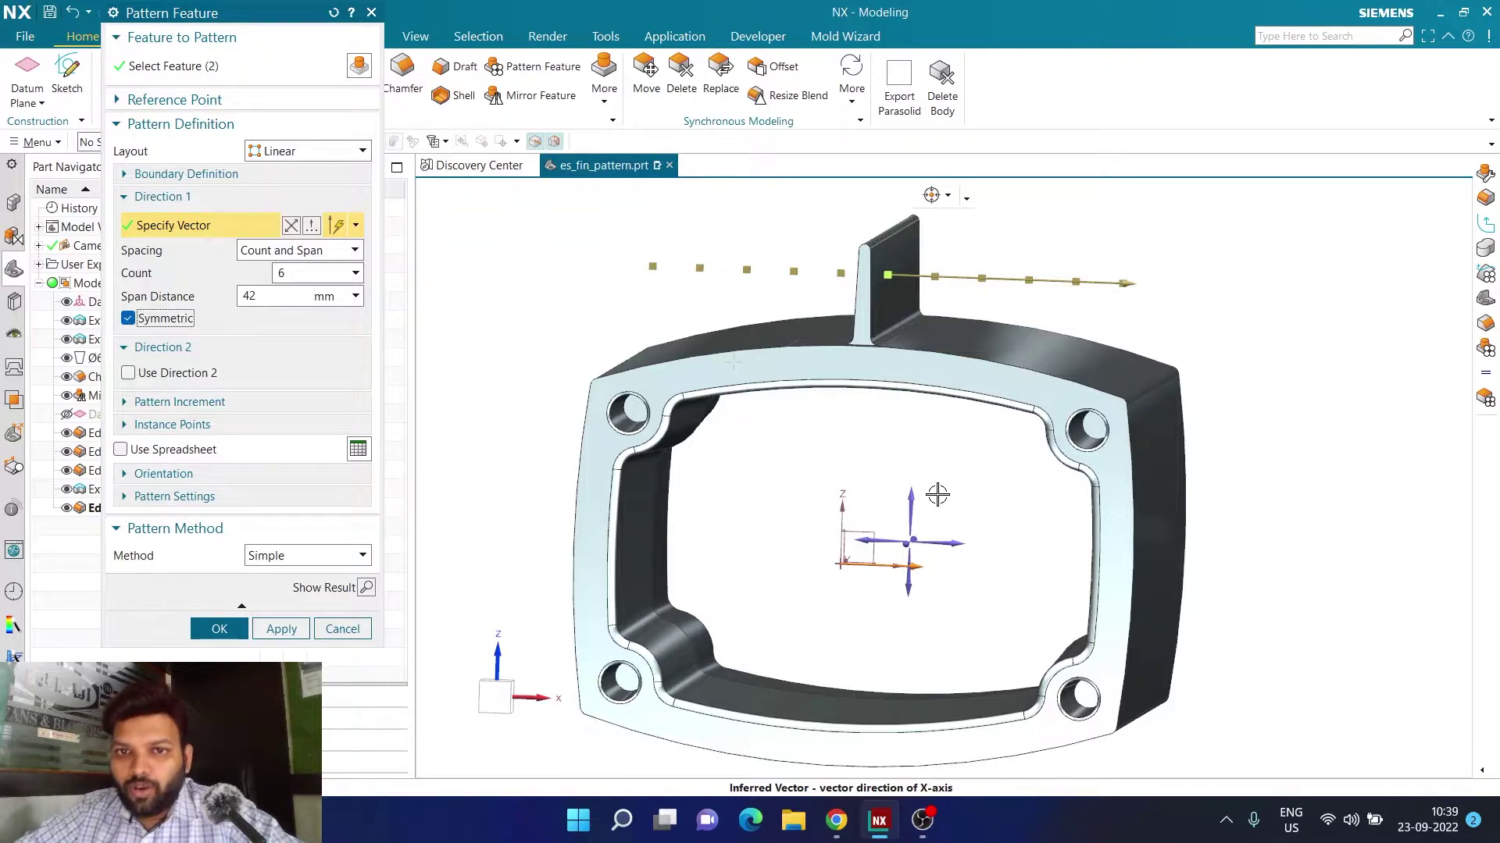
Step: Preview the fin pattern result, dismiss the update failure report, and check the front view
left_click(365, 592)
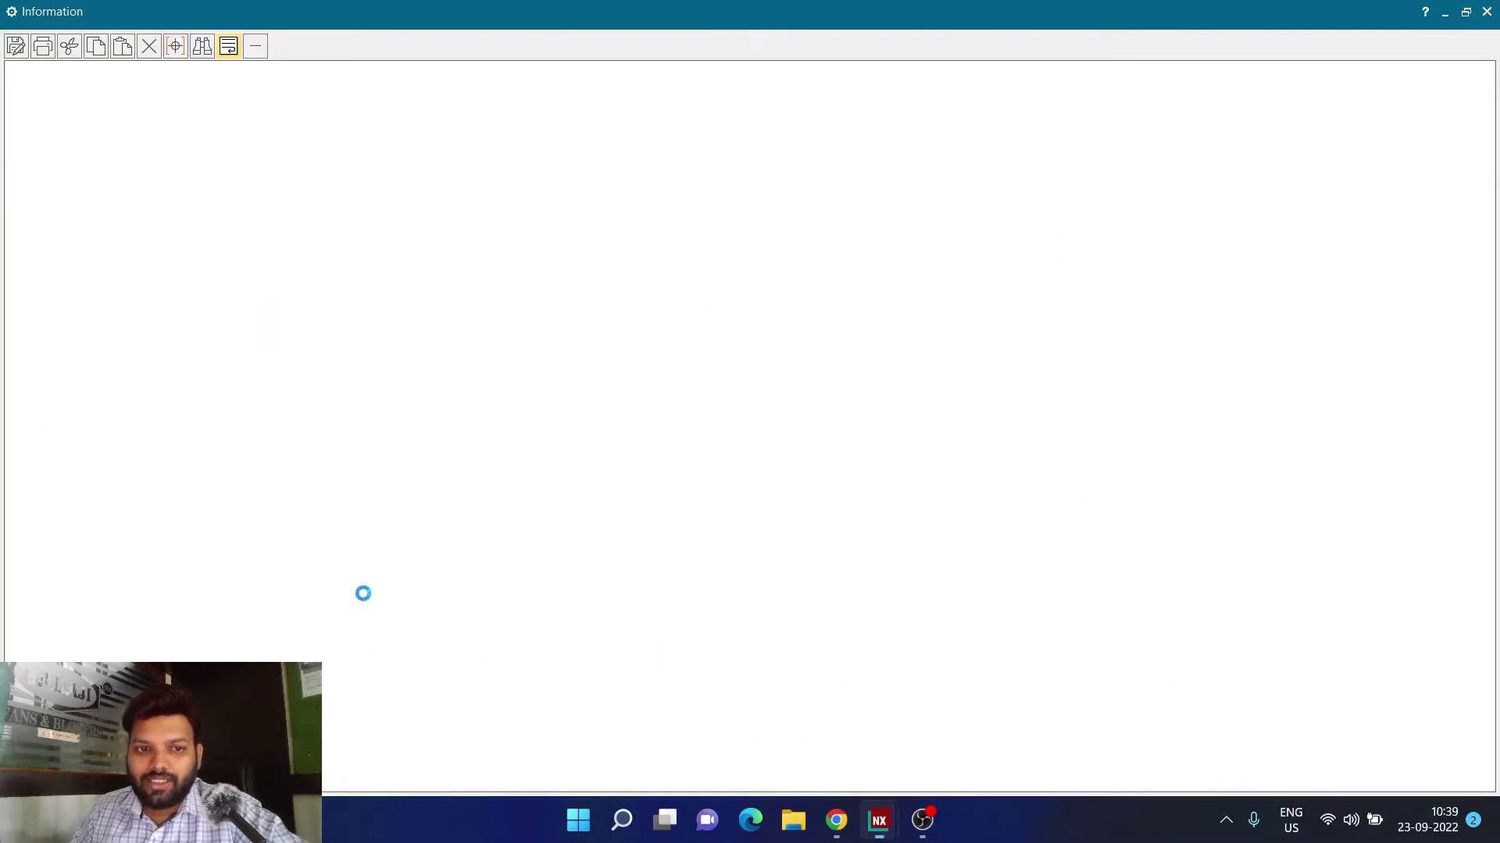
left_click(1487, 13)
middle_click_drag(897, 362, 920, 449)
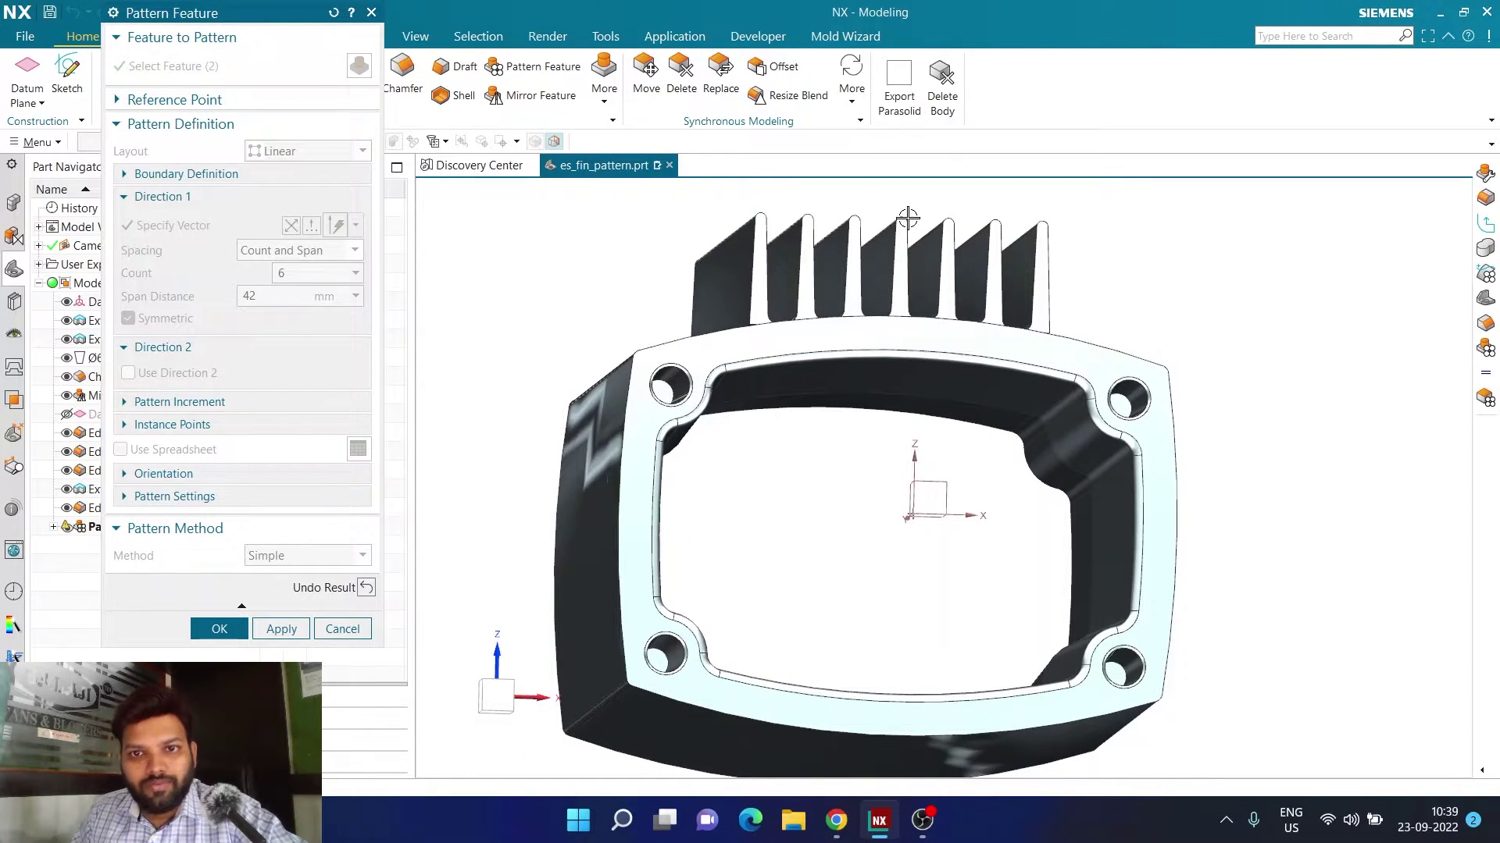
key("F8")
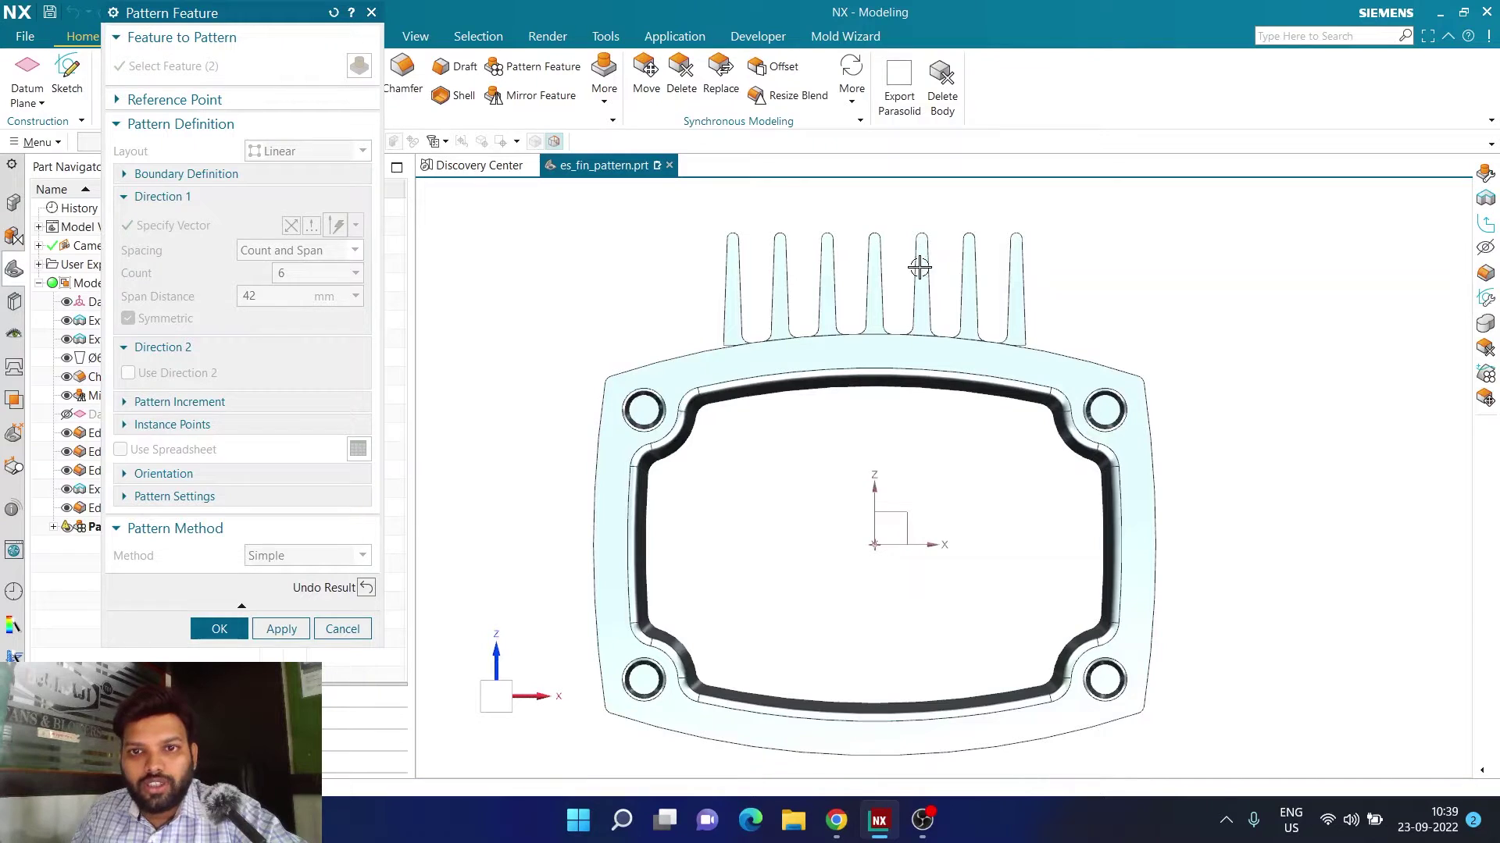
Step: Undo the previewed result and switch the pattern Method to Variational
left_click(365, 587)
scroll(944, 453, "down", 1)
middle_click_drag(944, 453, 915, 478)
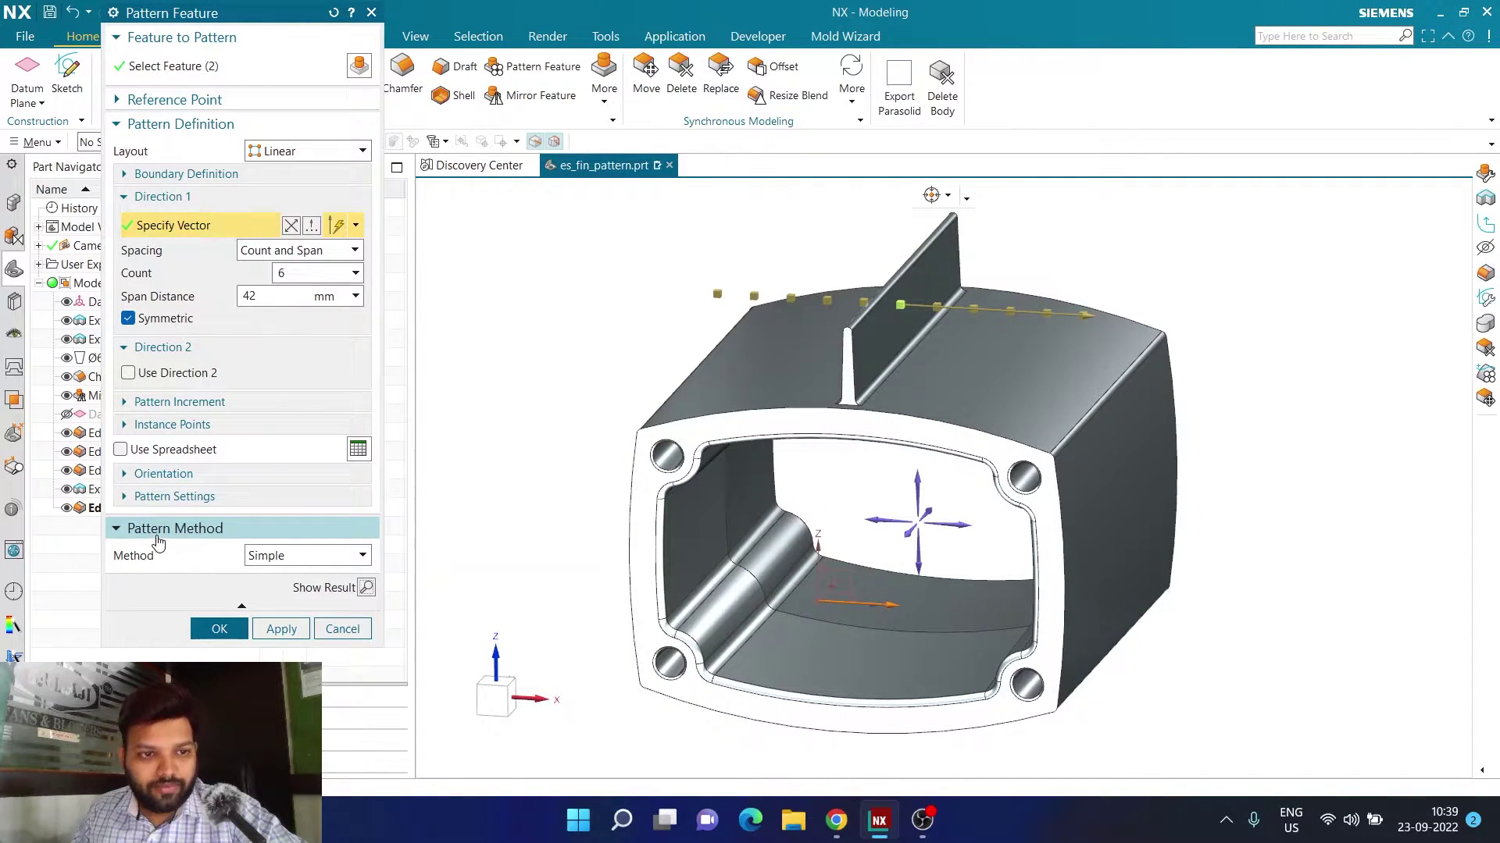
left_click(262, 556)
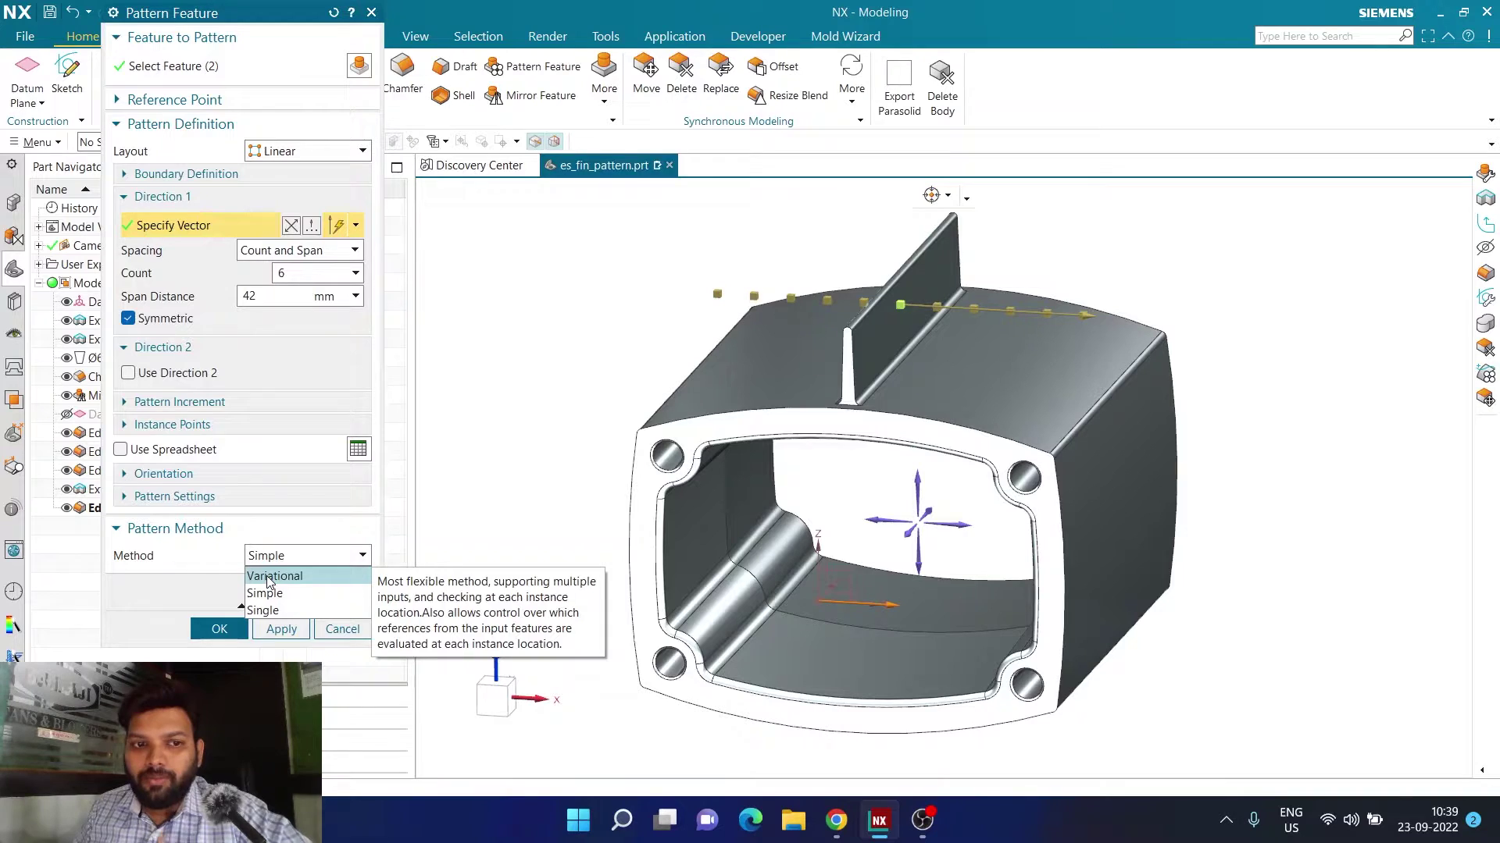
left_click(269, 578)
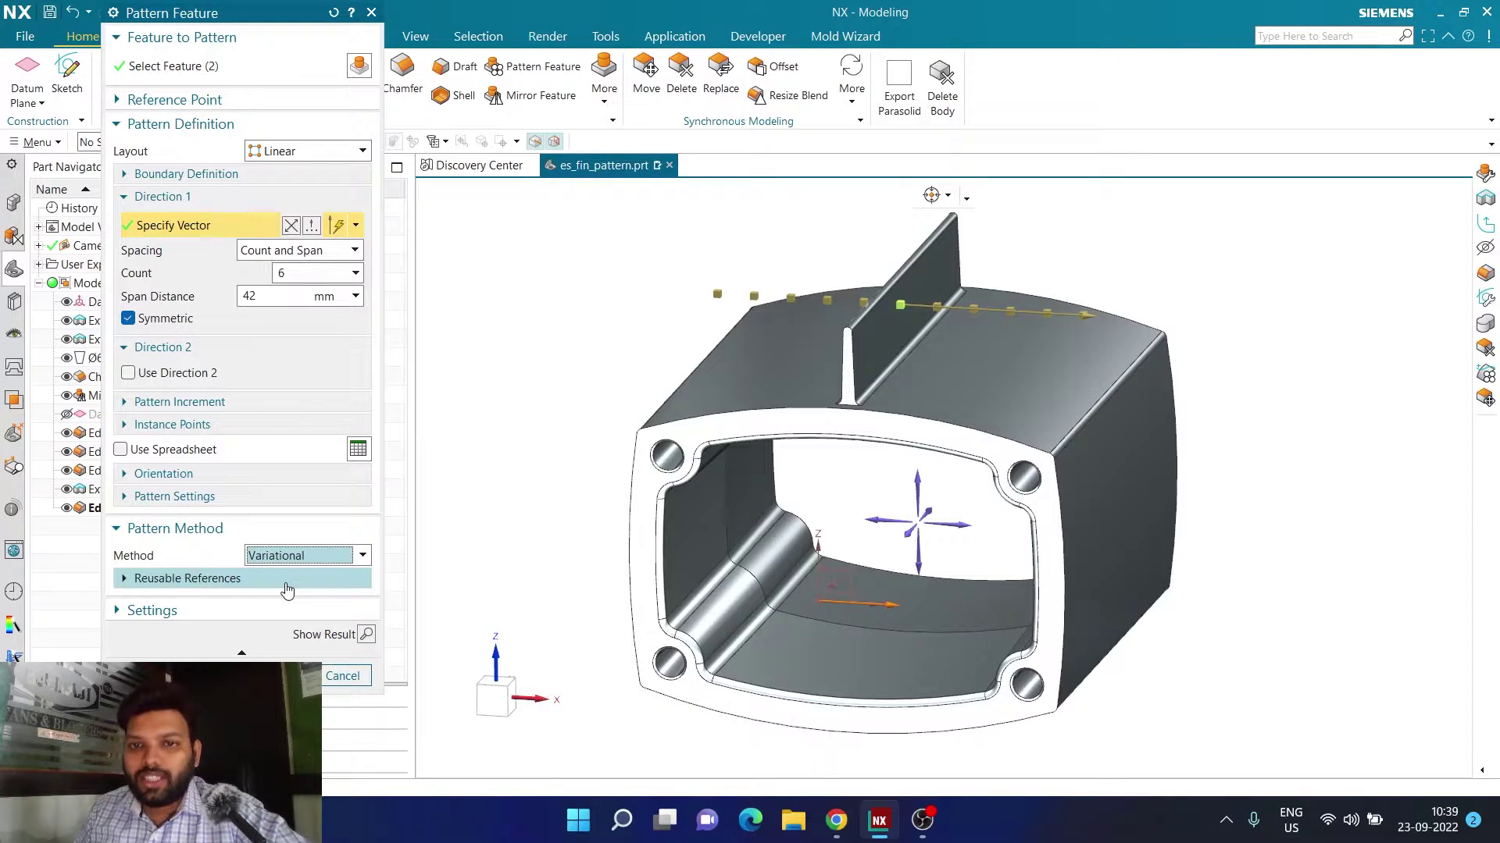
Step: Expand Reusable References and adjust the coordinate system reference selections
left_click(287, 584)
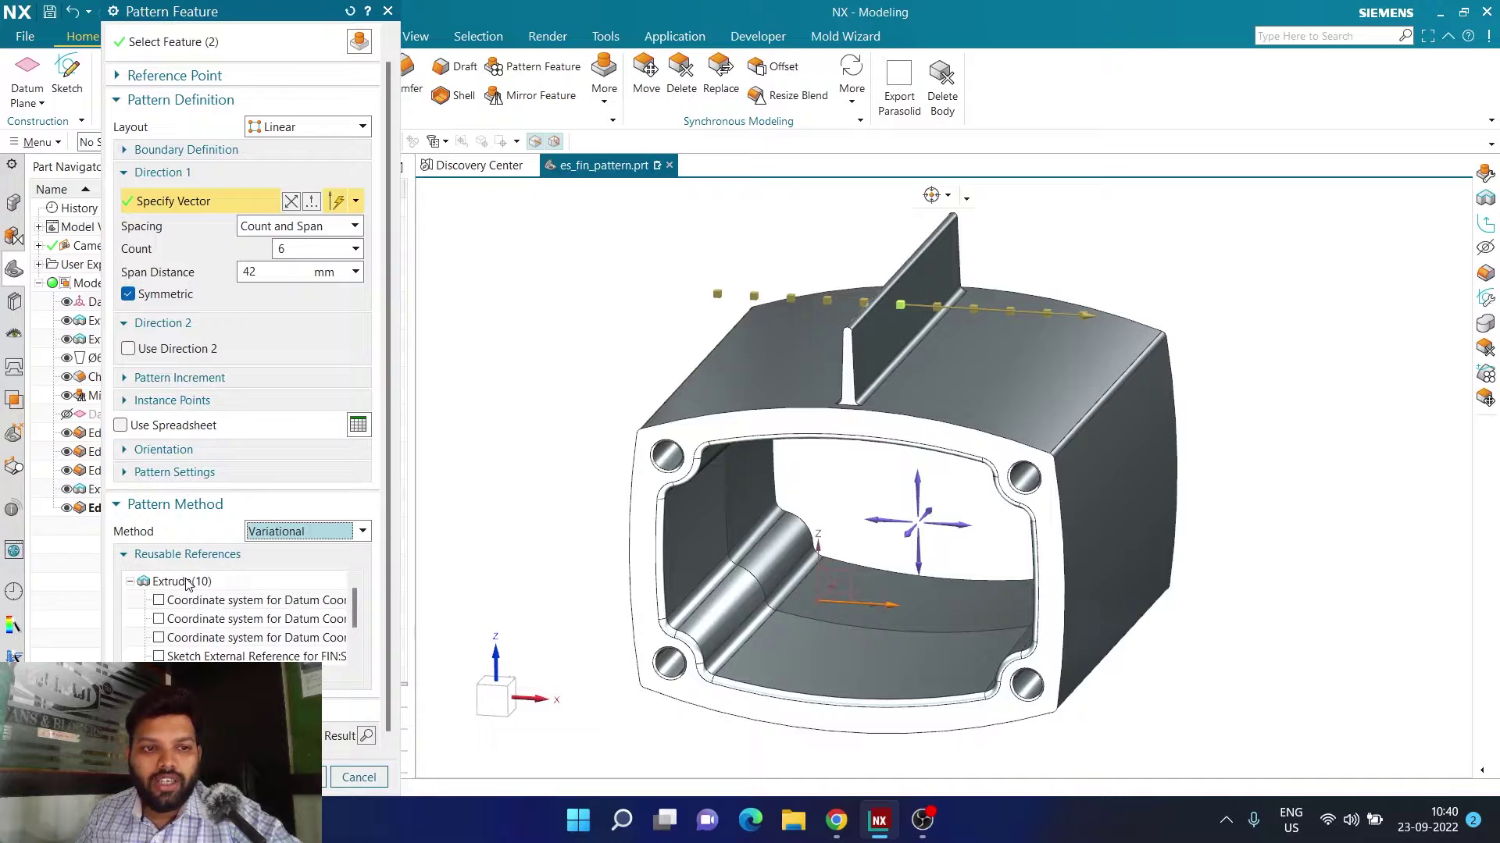
scroll(221, 613, "down", 1)
scroll(221, 621, "up", 2)
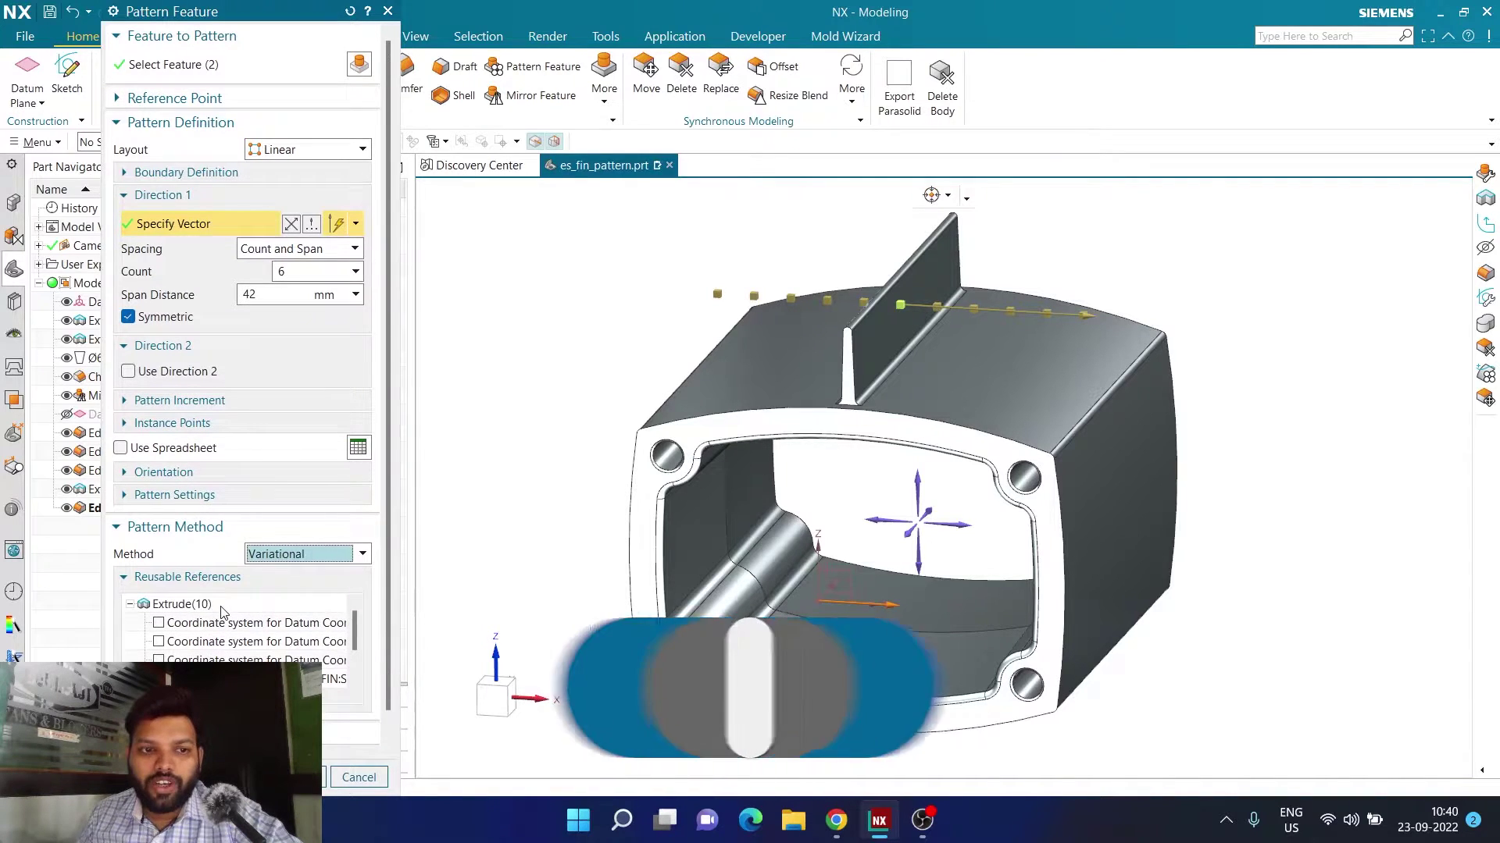
left_click(222, 623)
scroll(719, 559, "up", 3)
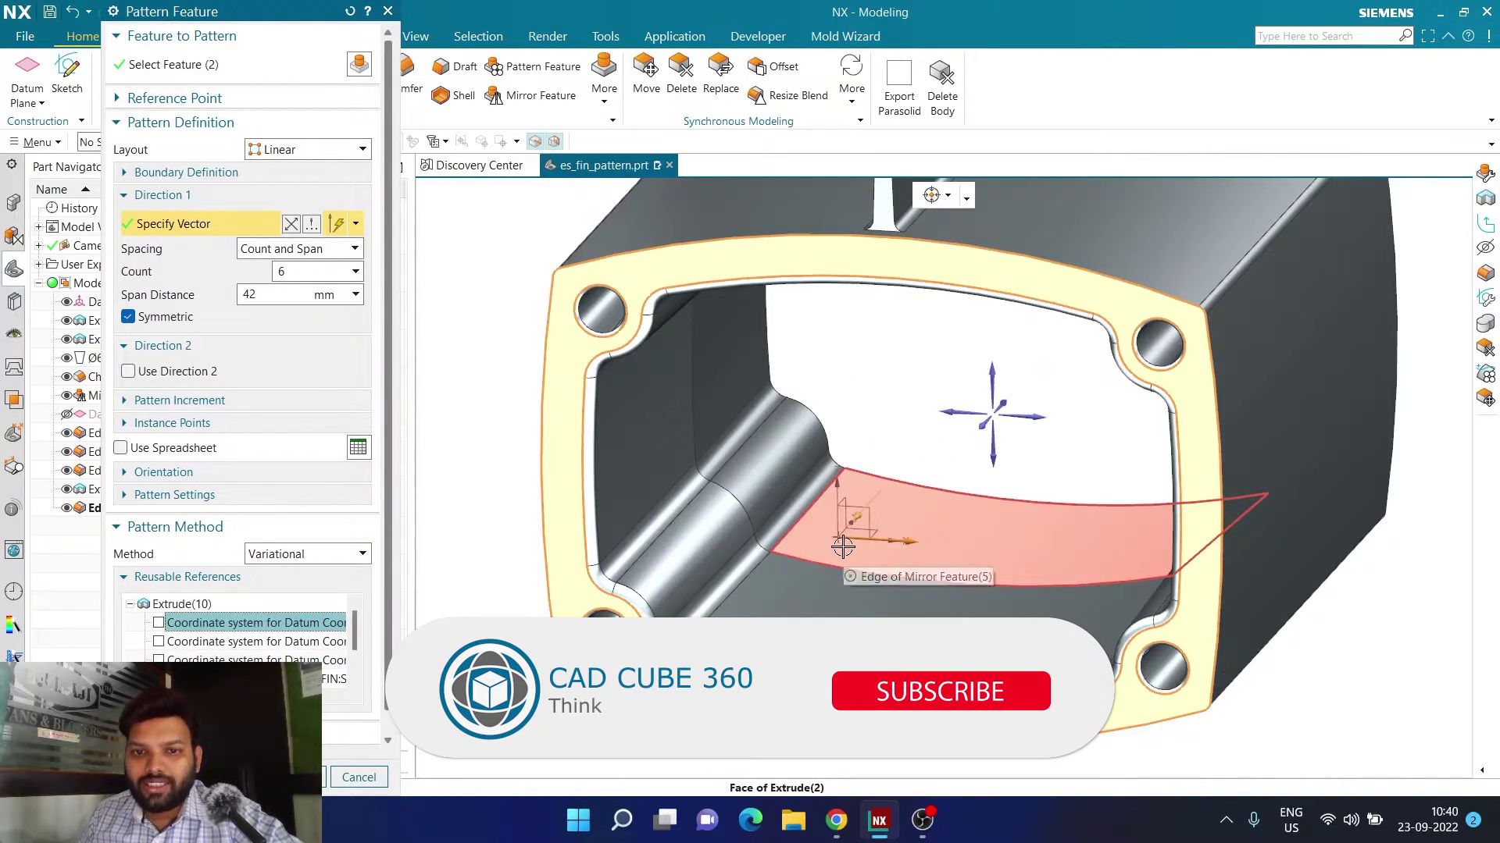
key("Down")
scroll(720, 559, "down", 3)
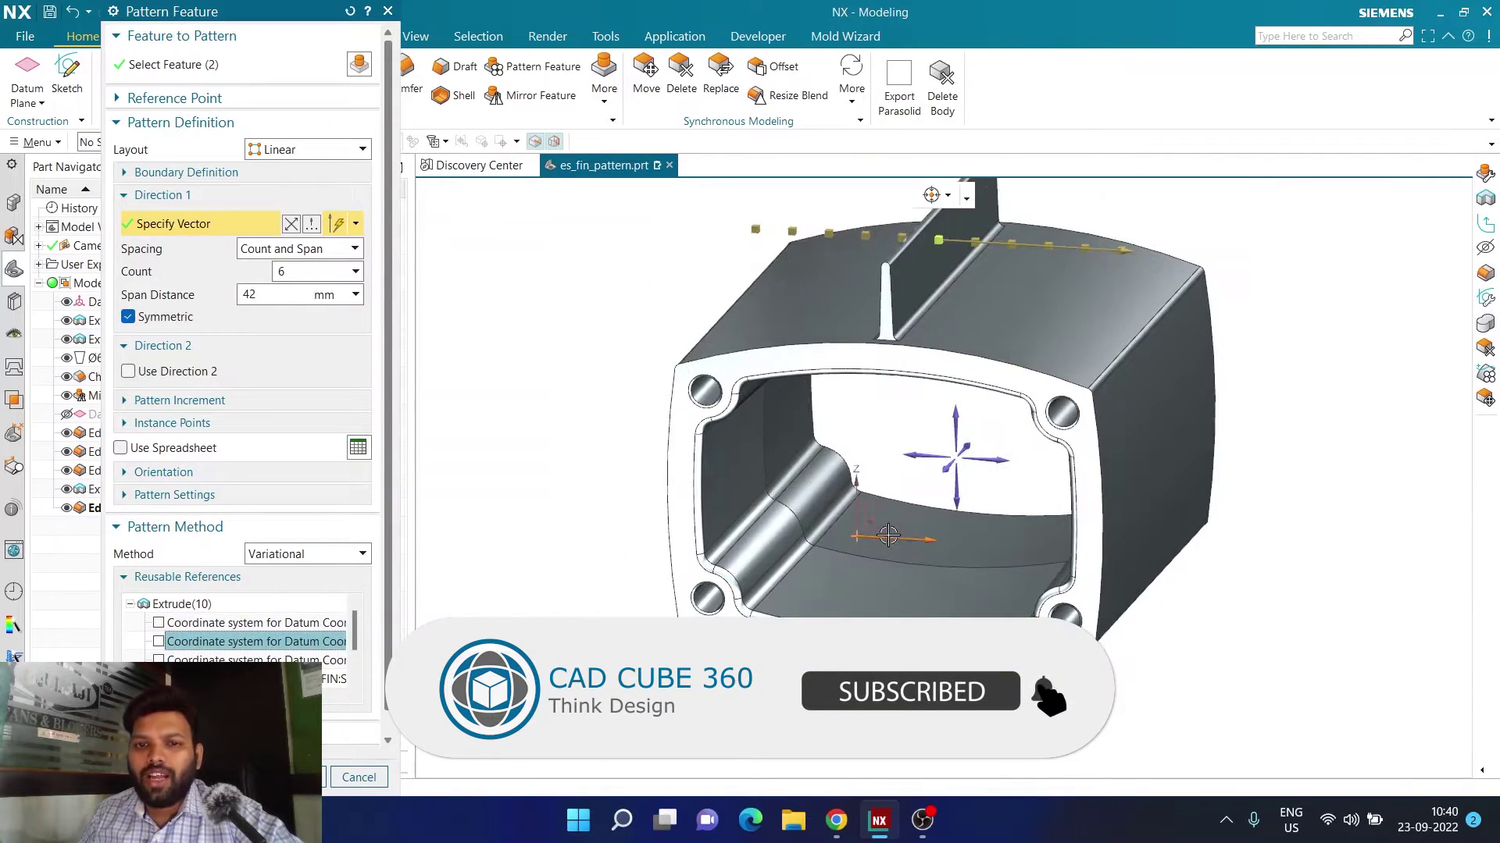
left_click(235, 660)
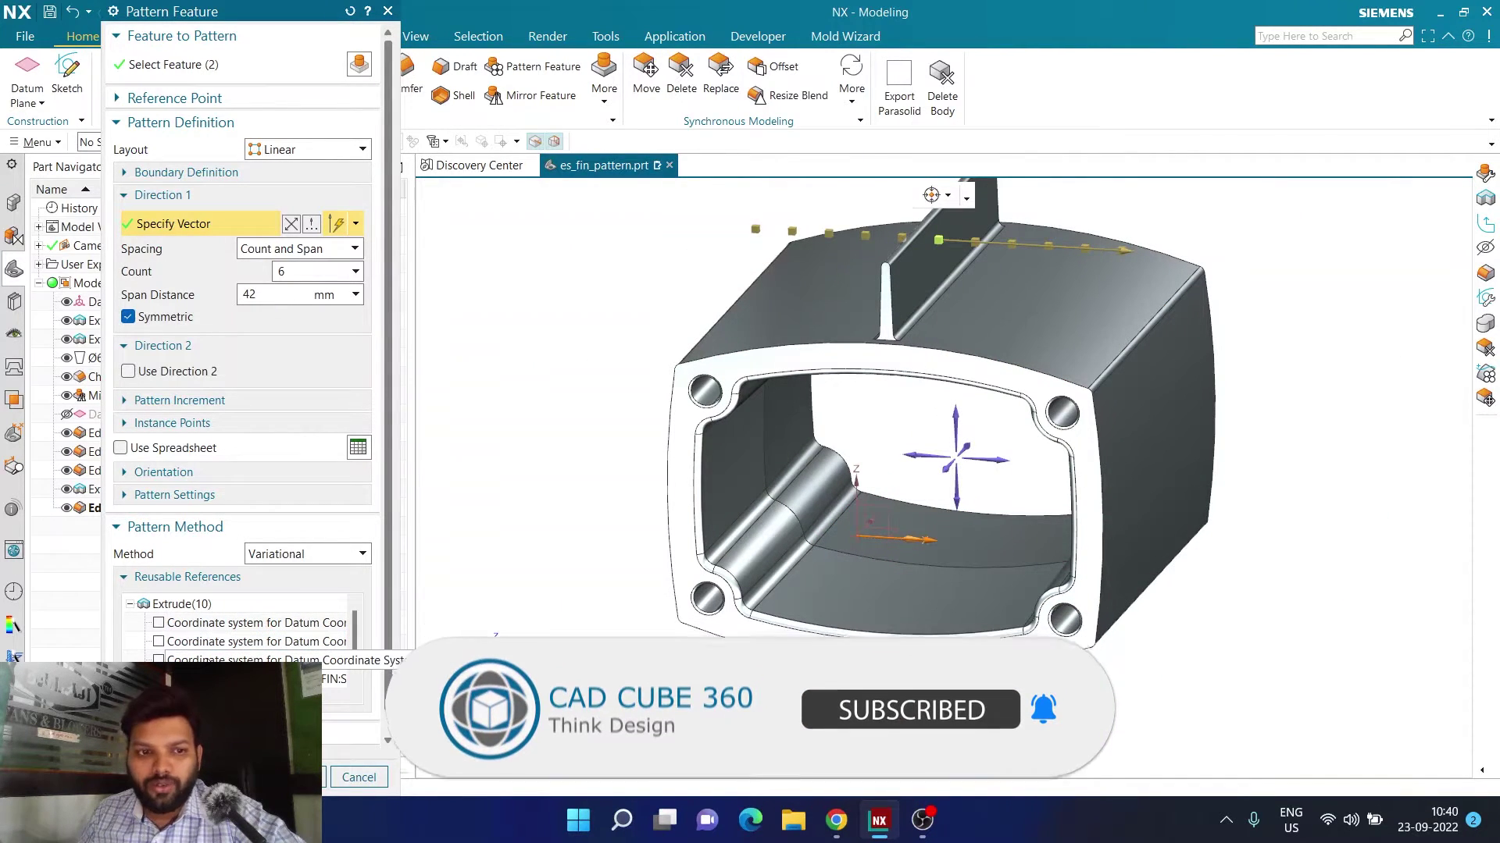
Step: Tick the FIN sketch's external reference as reusable and collapse the list
scroll(576, 542, "down", 3)
scroll(625, 508, "up", 2)
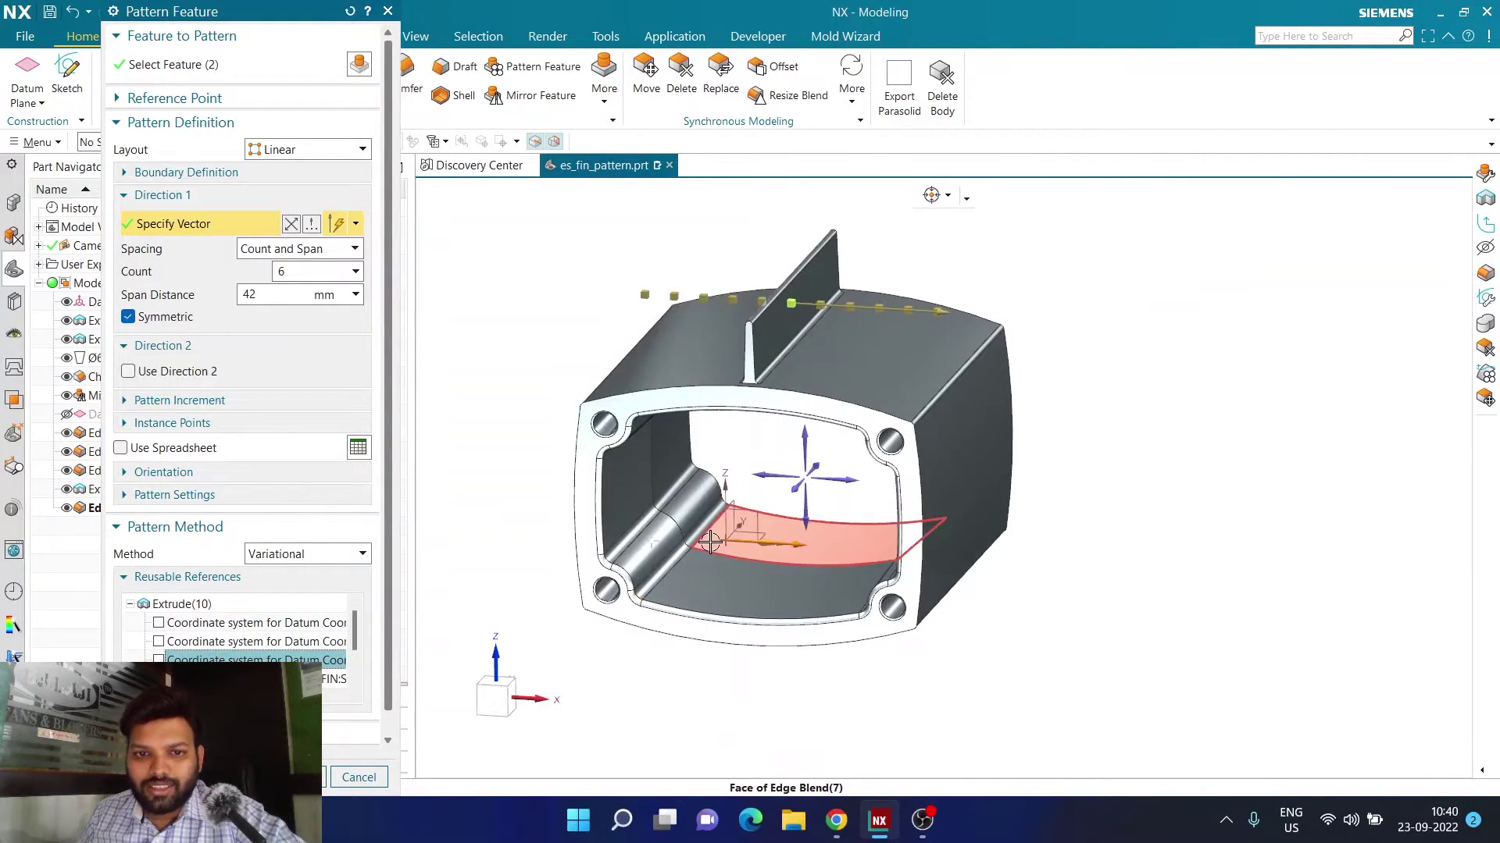
left_click(178, 656)
left_click(202, 660)
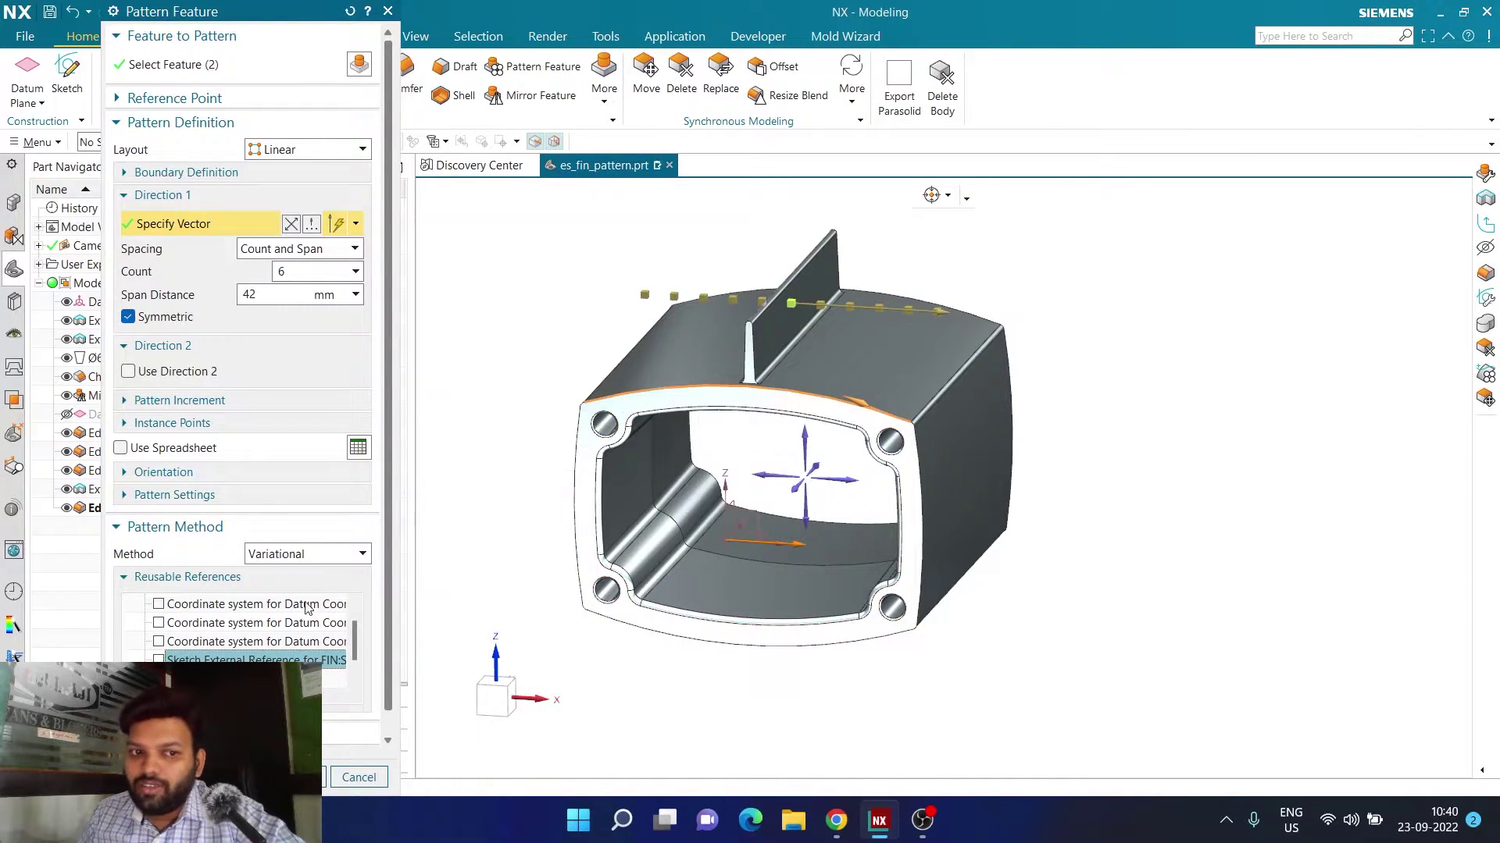
scroll(692, 398, "up", 2)
scroll(547, 367, "down", 2)
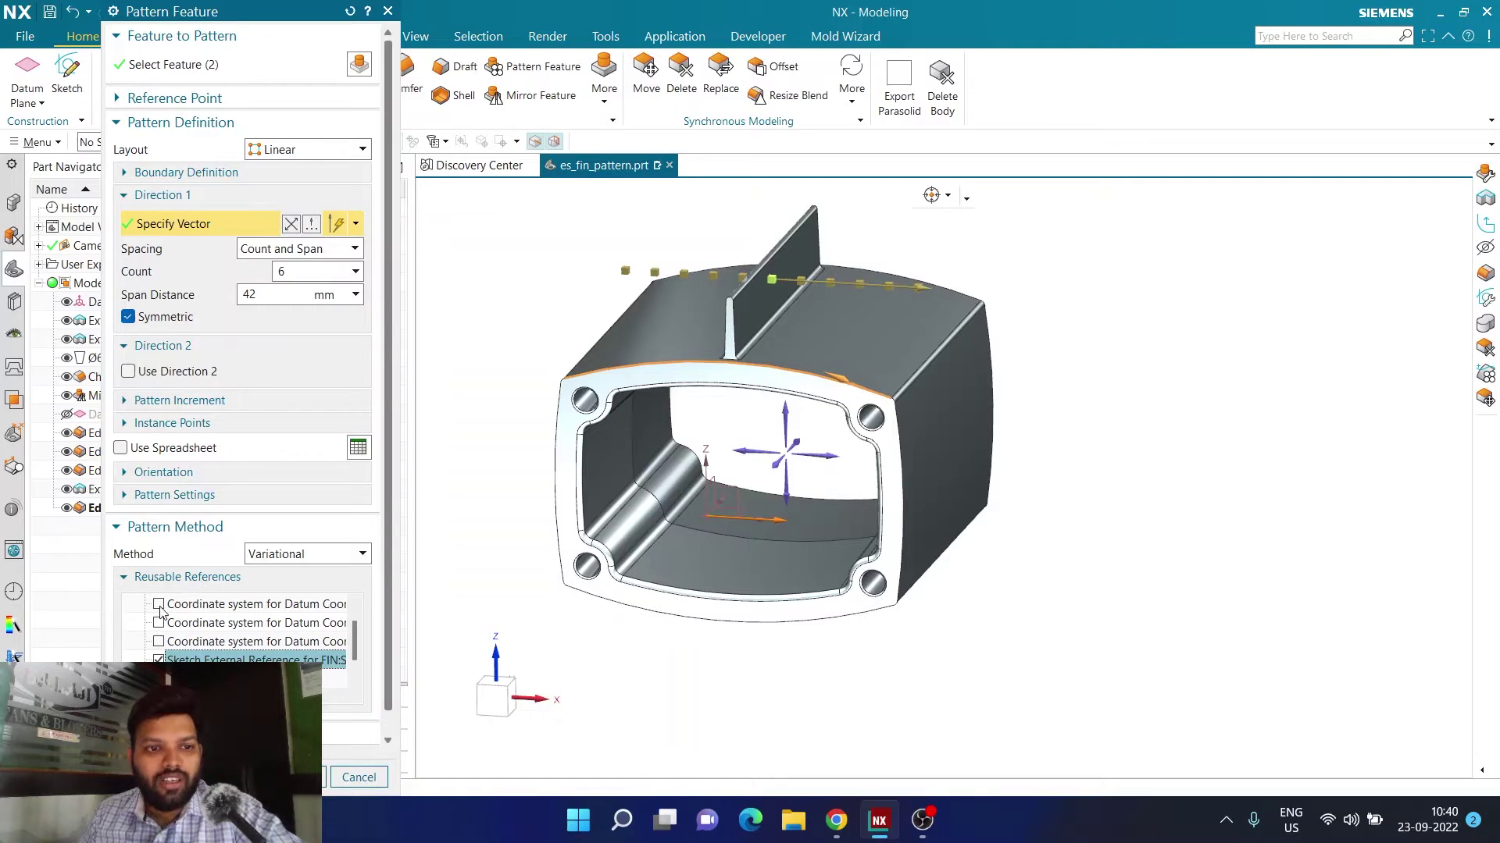
left_click(123, 576)
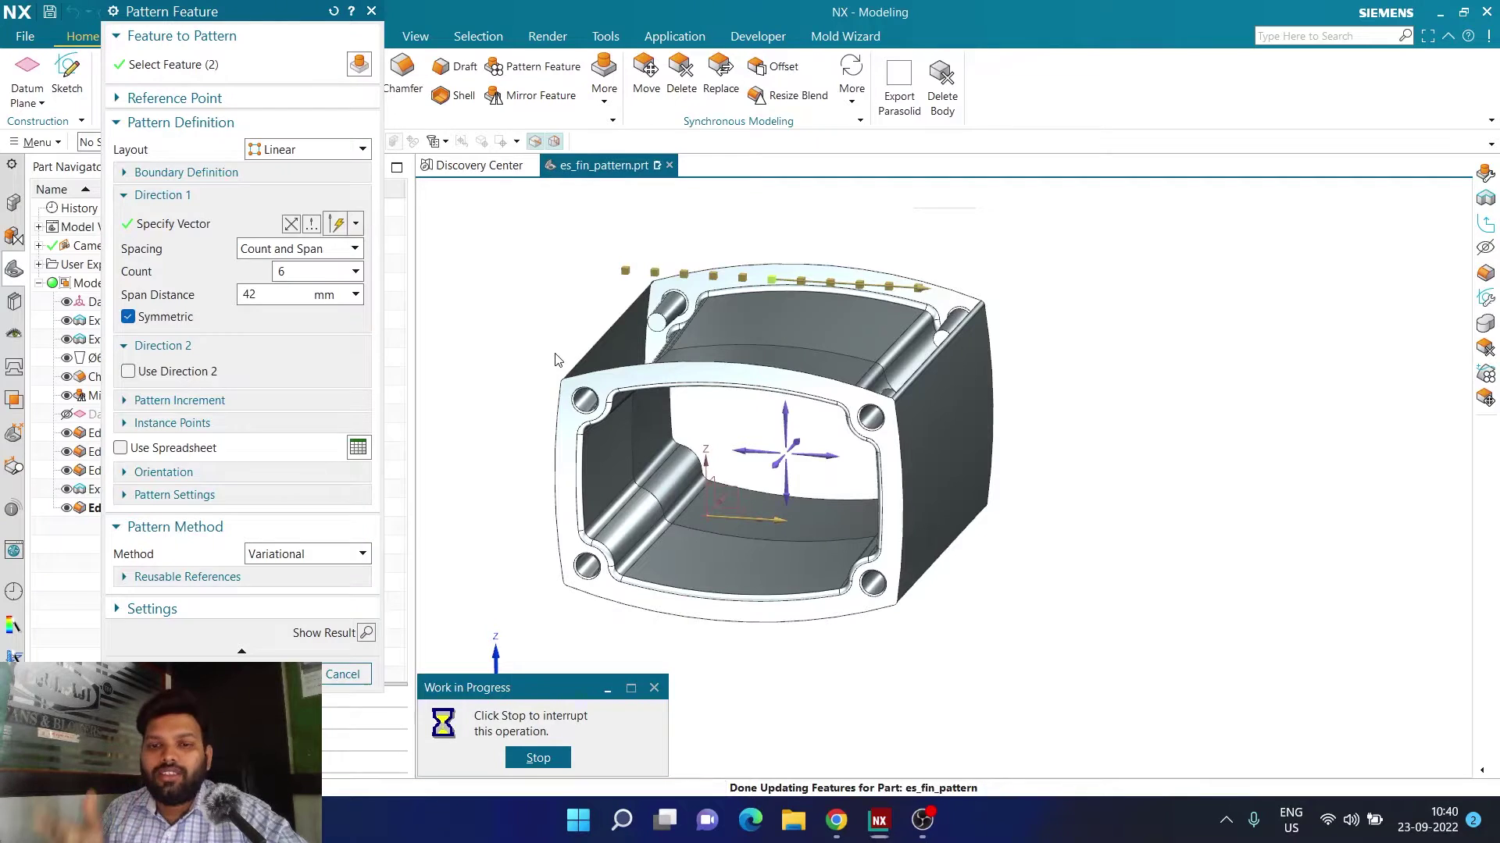
Step: Rotate and zoom the view to inspect the patterned fins on the housing
middle_click_drag(595, 435, 555, 297)
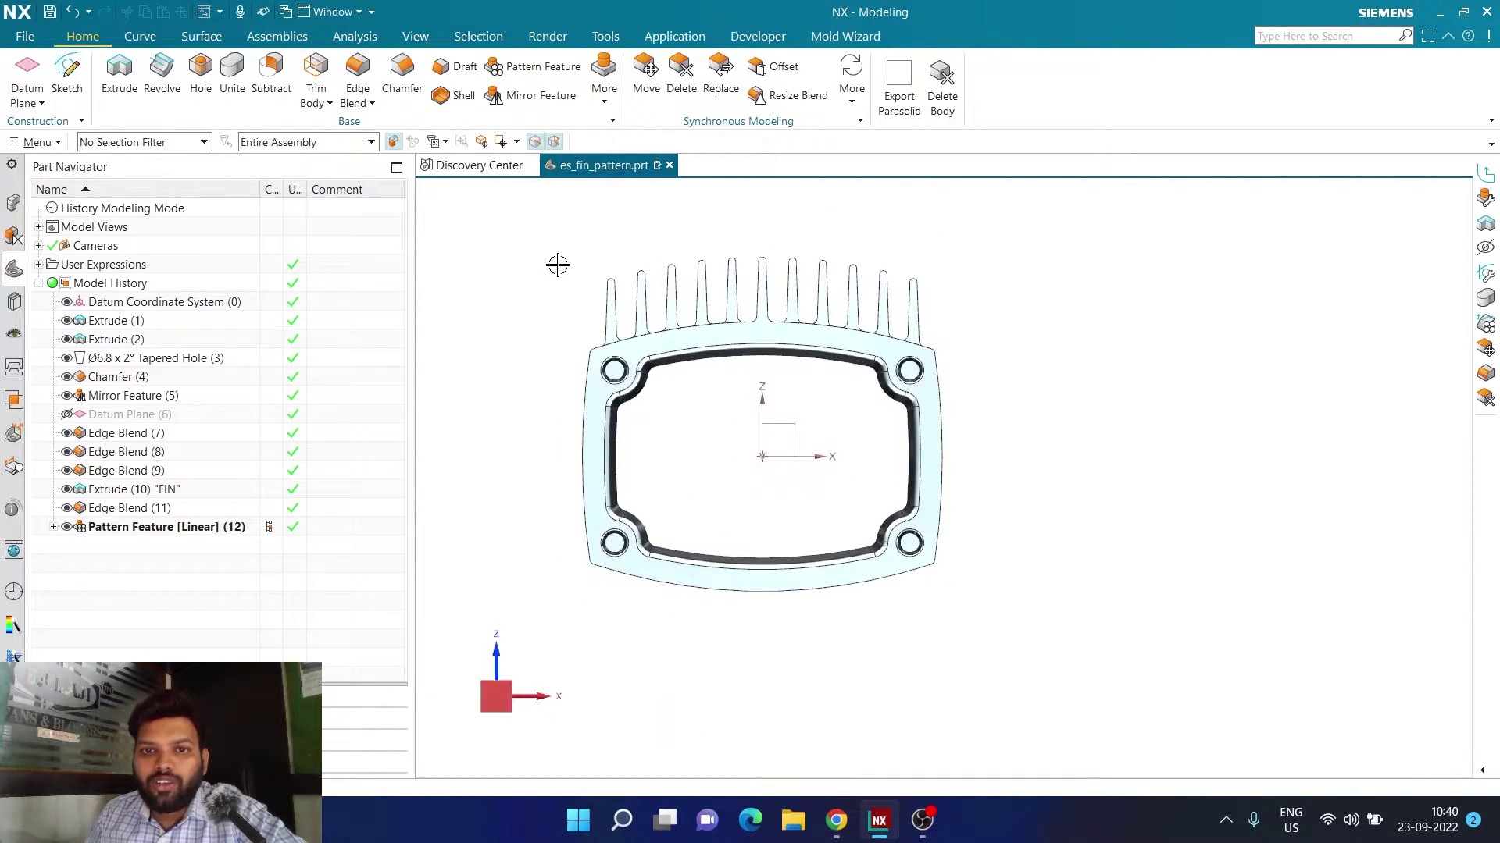
scroll(763, 257, "up", 3)
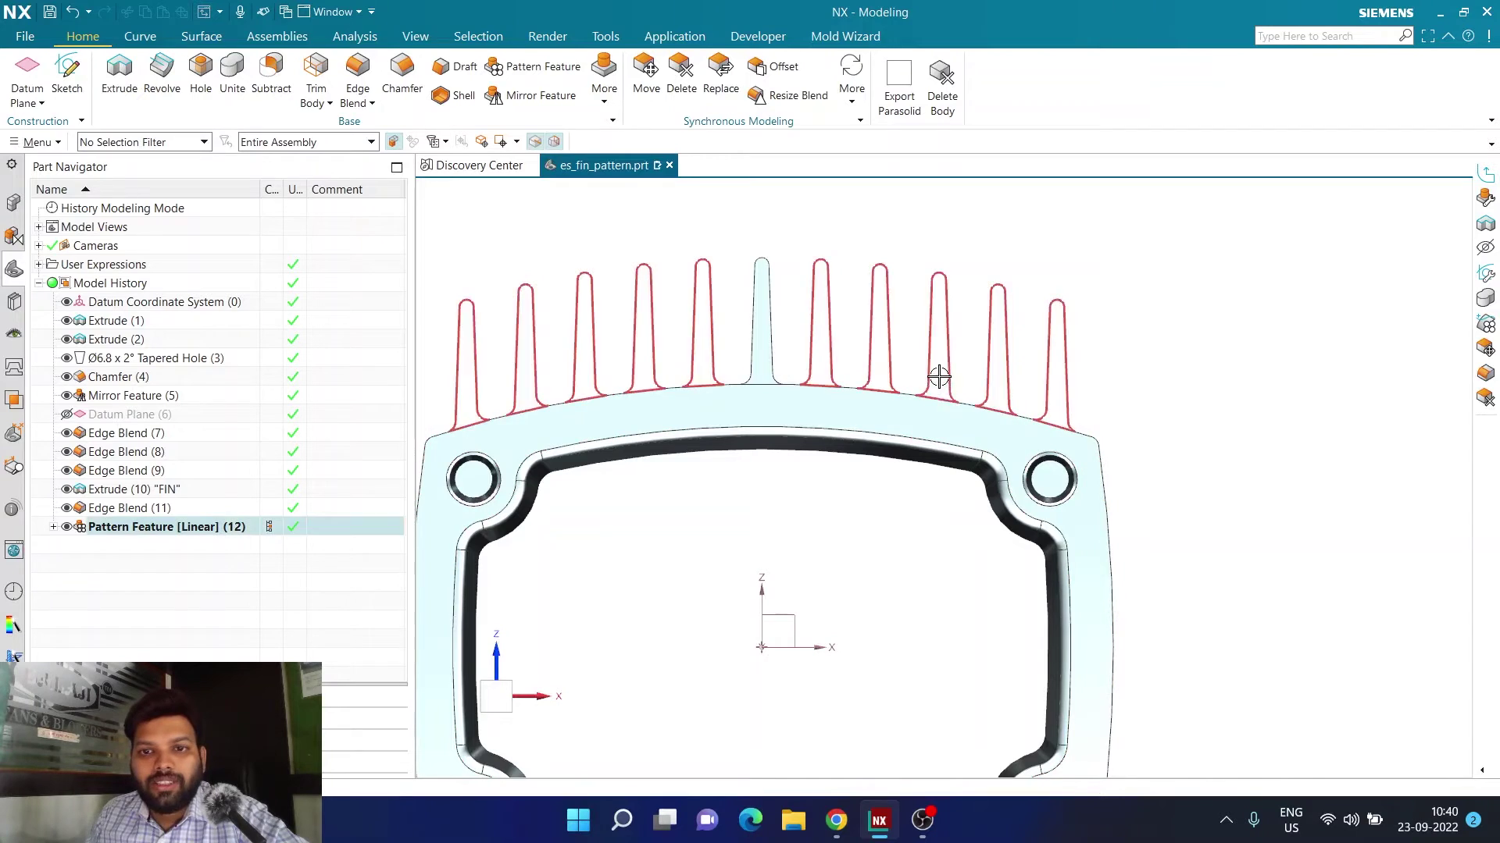
scroll(1134, 425, "down", 2)
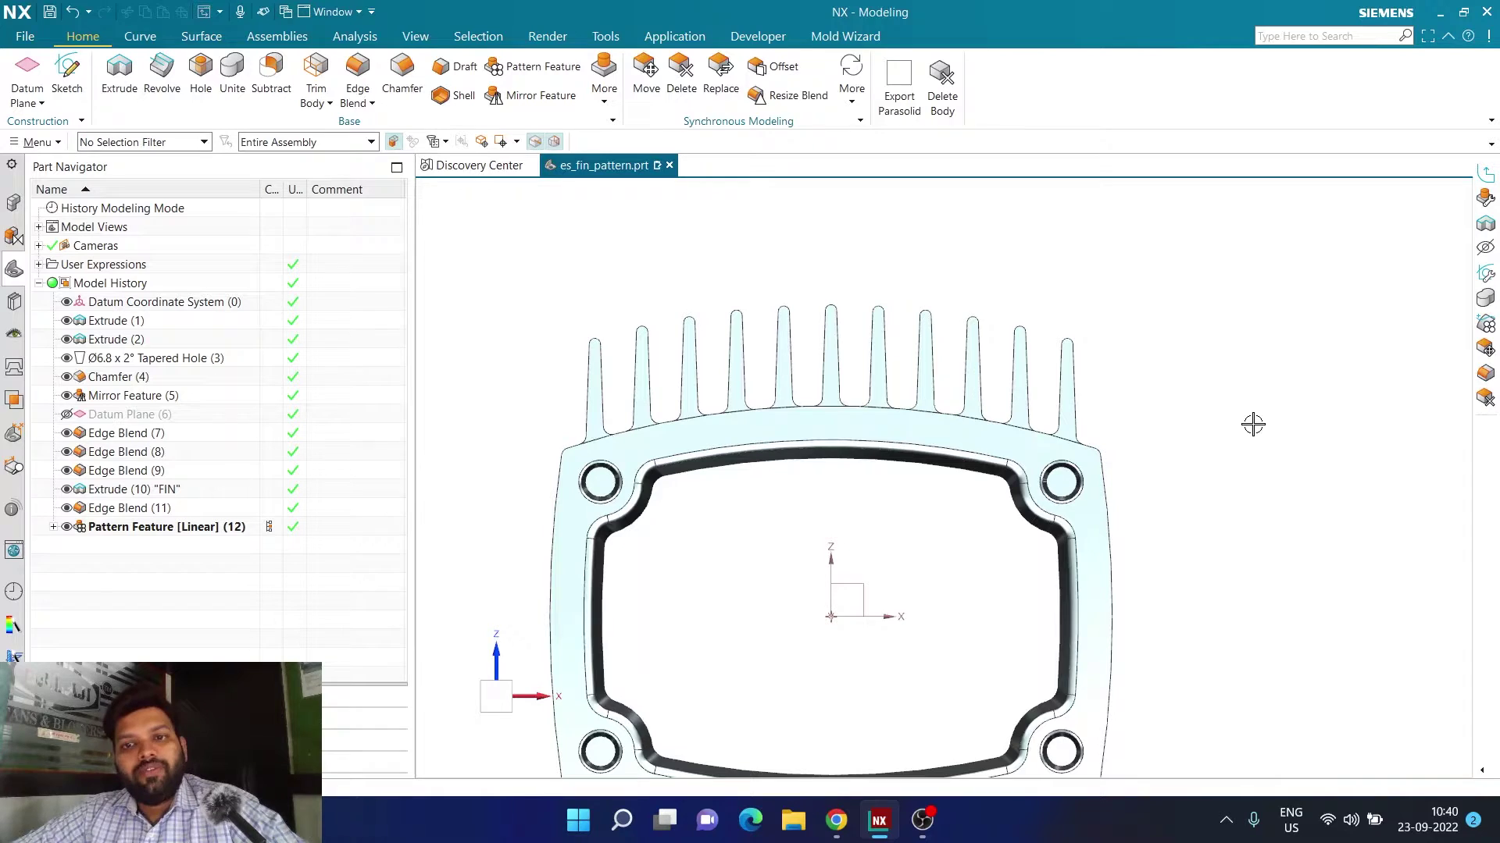
scroll(1253, 424, "down", 2)
Step: Create a new blank model part, model1.prt
mouse_move(1253, 424)
middle_mouse_down()
mouse_move(1034, 365)
mouse_move(777, 359)
mouse_move(630, 213)
middle_mouse_up()
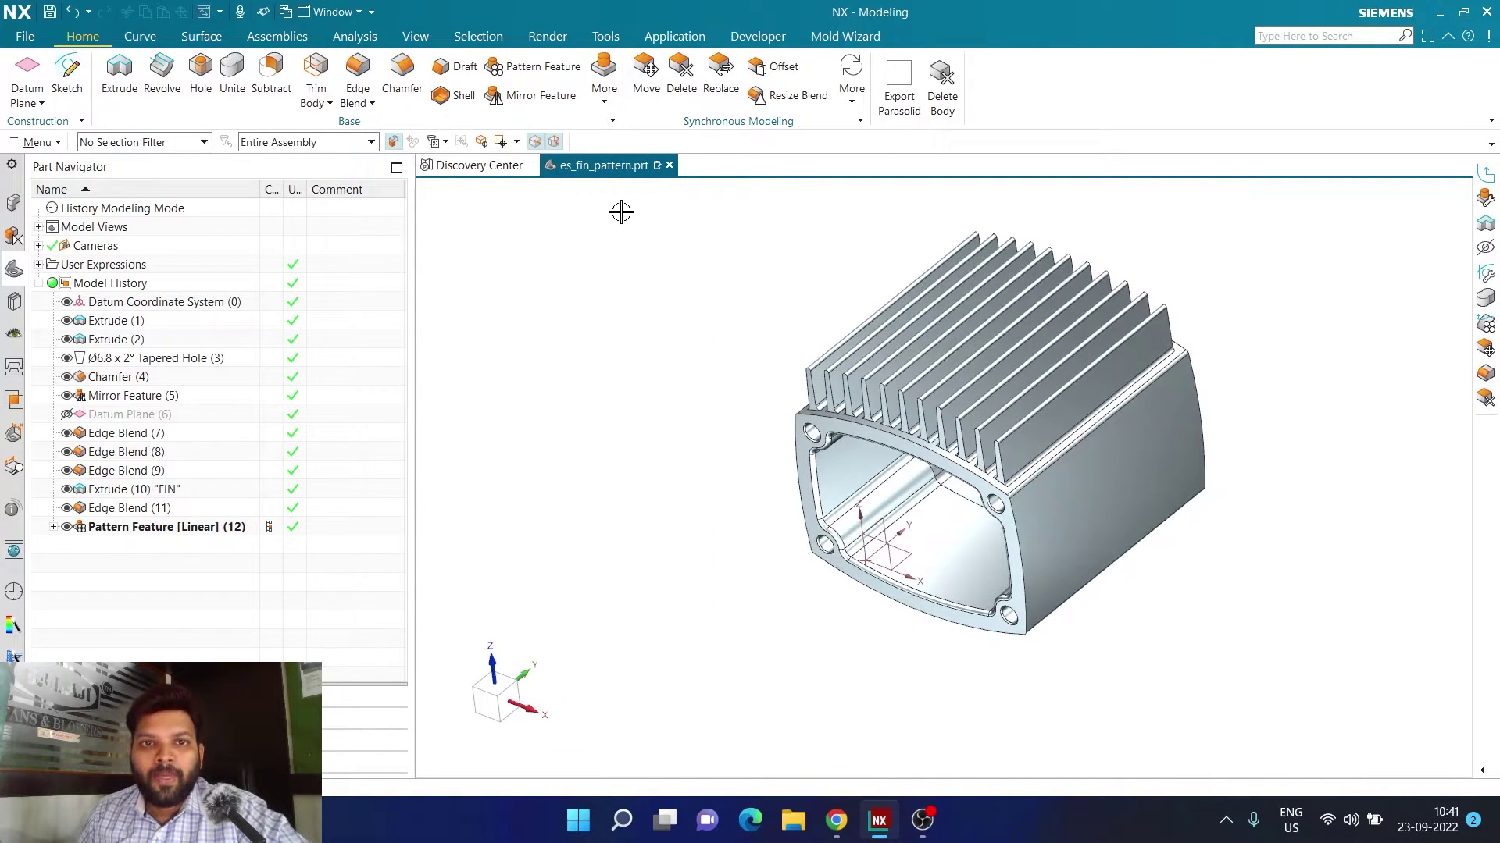
left_click(25, 36)
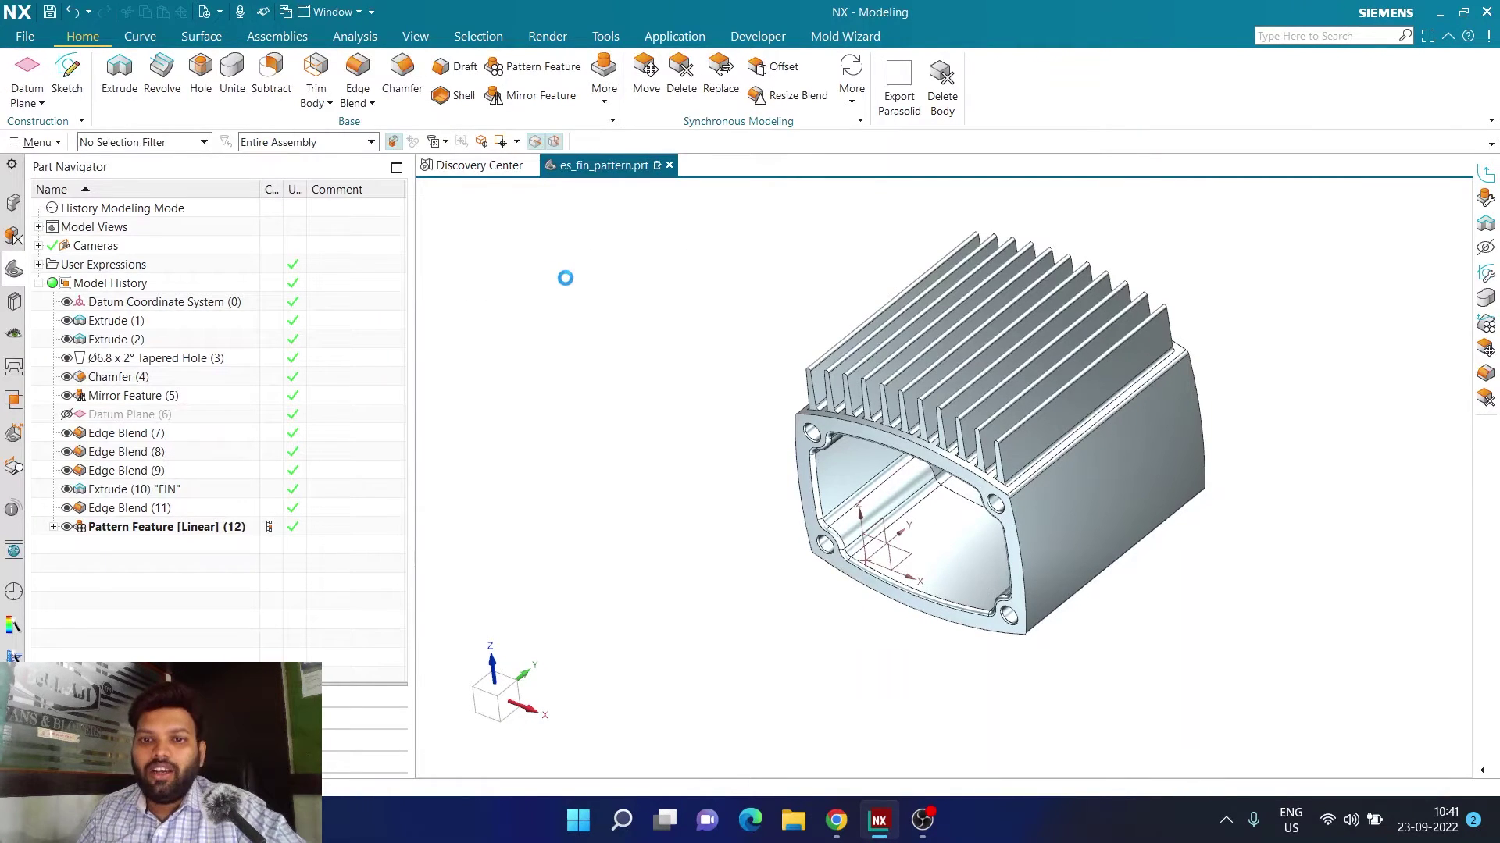
left_click(1209, 701)
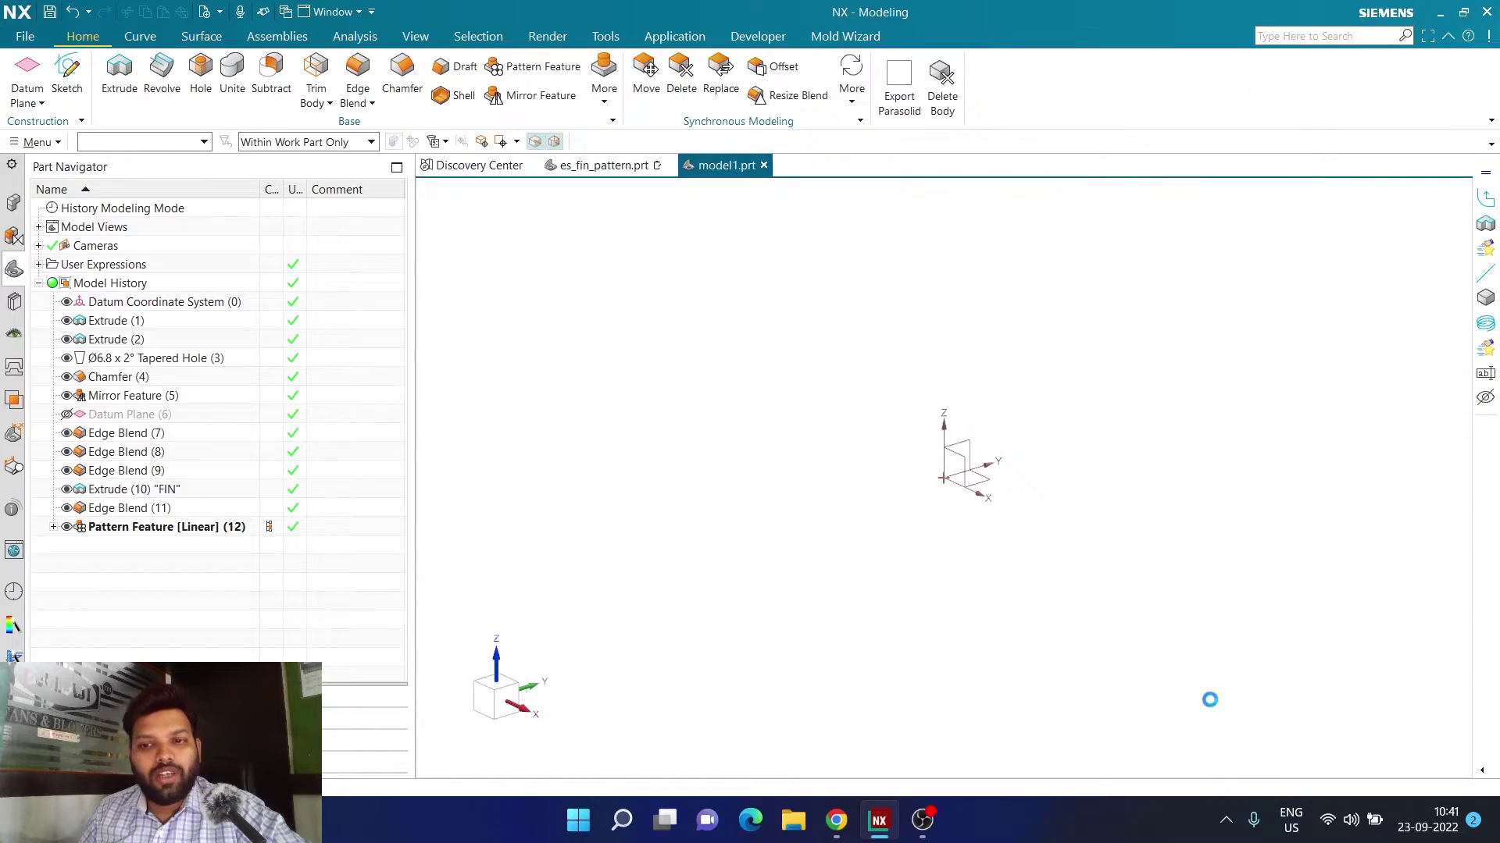
Step: On the XY plane, draw a circle at the origin, set its diameter to 300, and finish the sketch
left_click(67, 78)
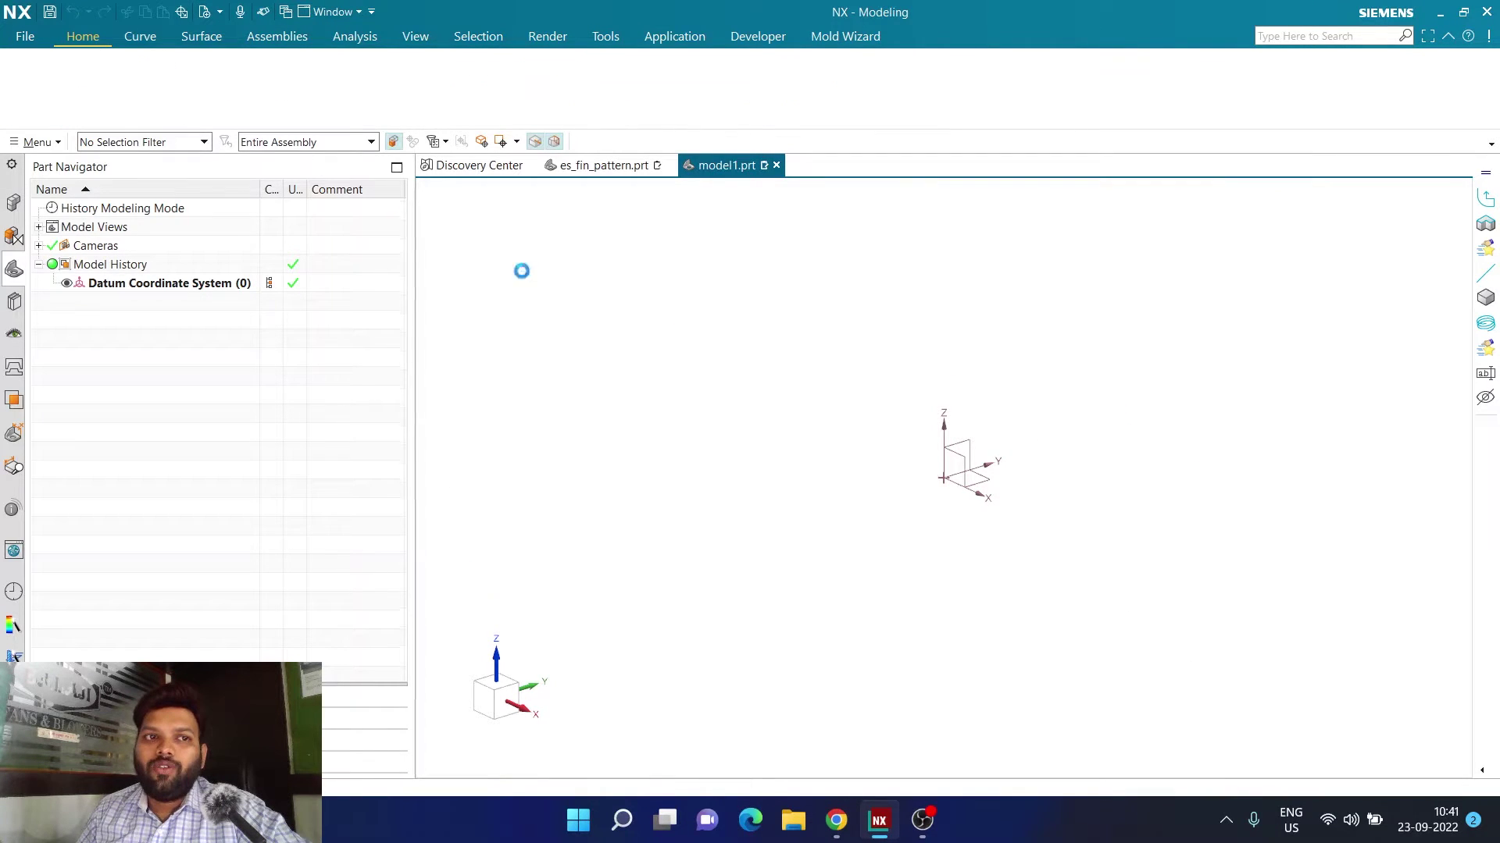
middle_click(742, 354)
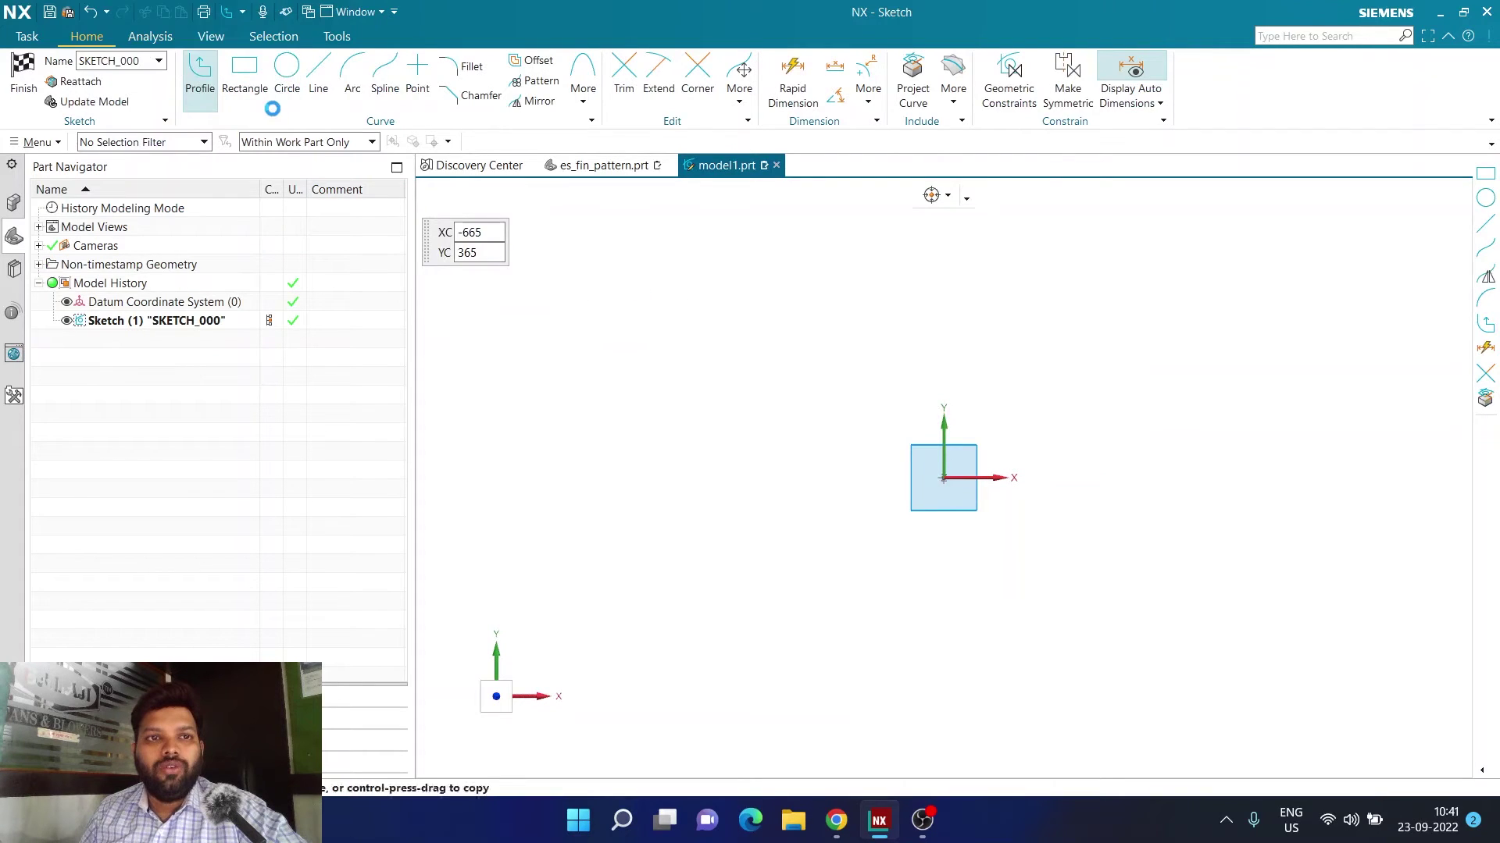
left_click(277, 98)
left_click(943, 477)
left_click(834, 552)
key("Escape")
double_click(859, 448)
type("300")
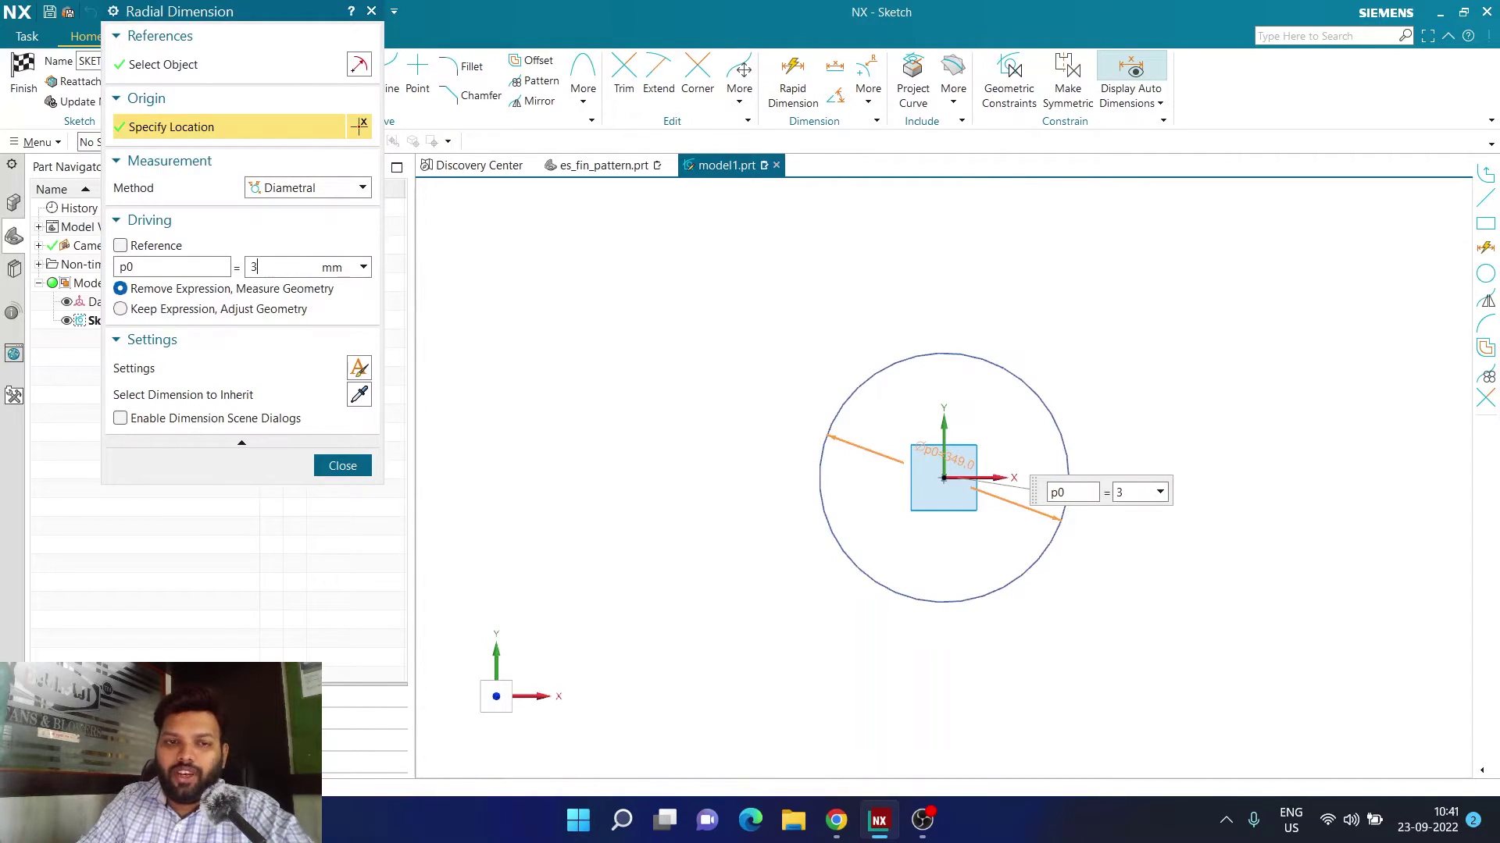
key("Return")
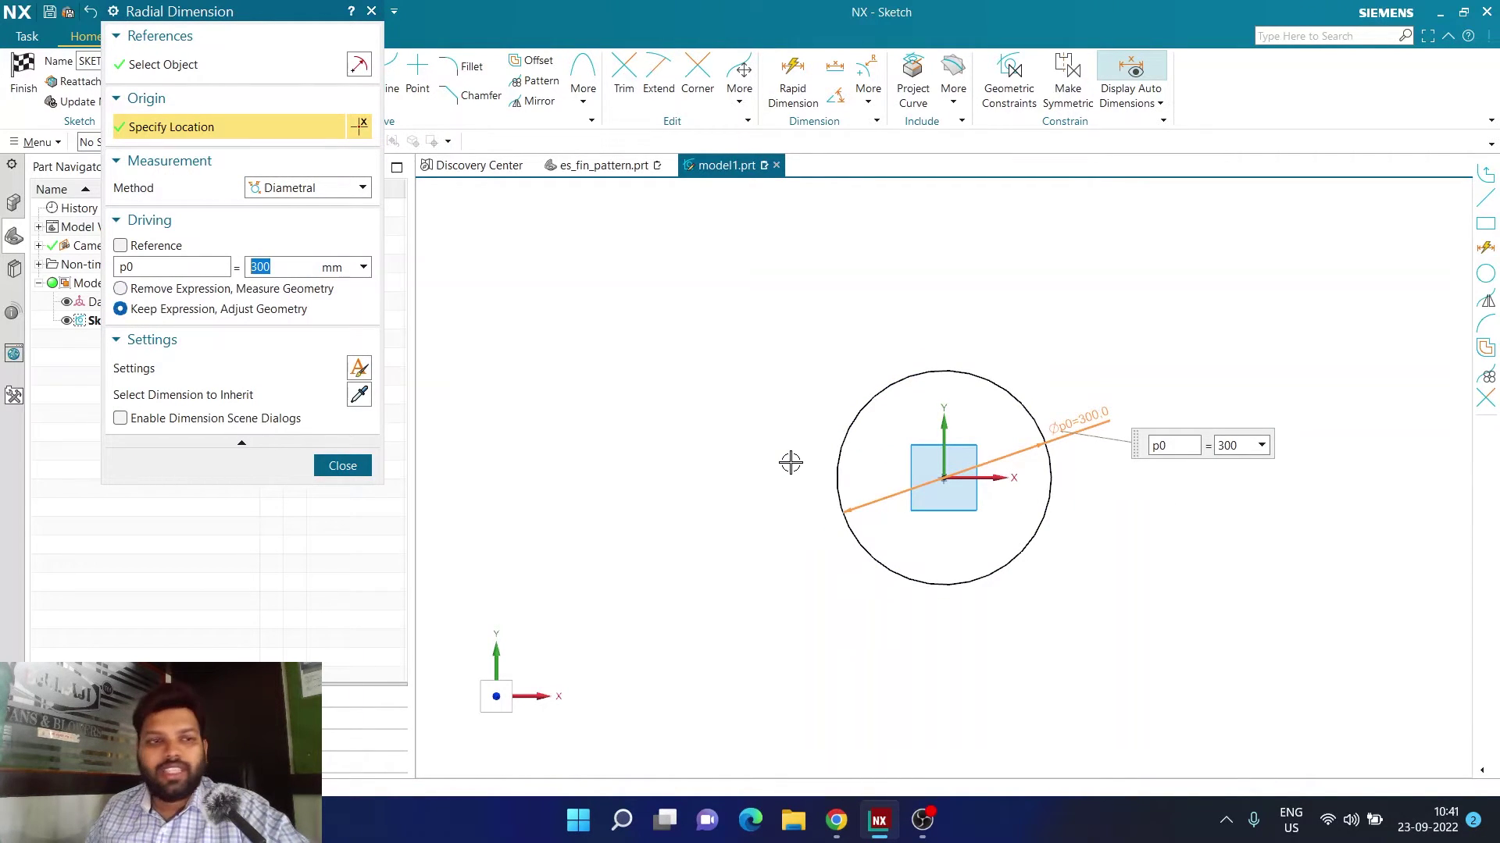
key("ctrl+q")
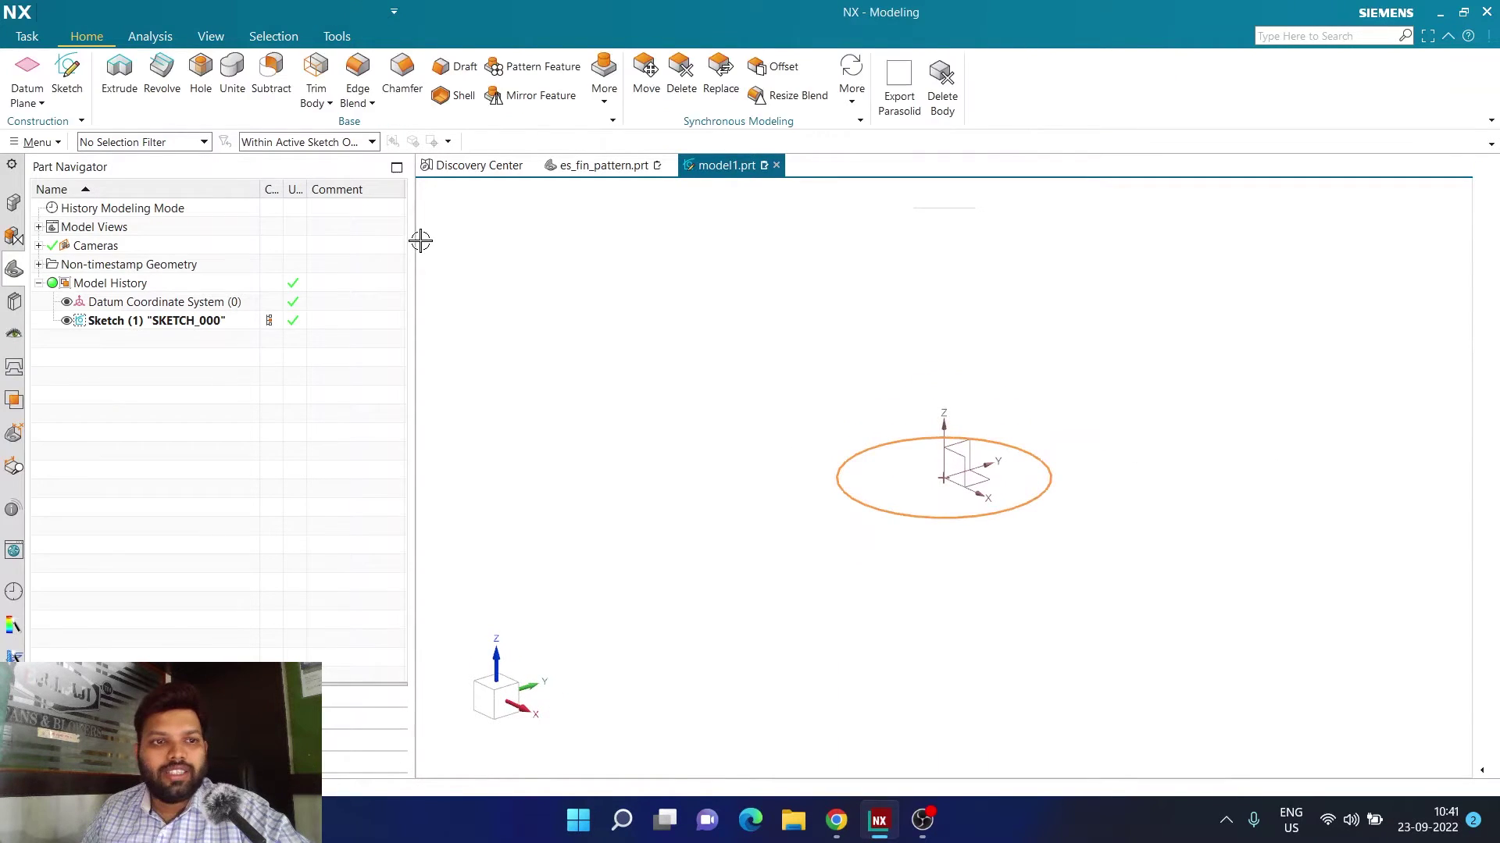
Step: Extrude the circle sketch 50 mm into a solid disk, Extrude (2)
left_click(118, 74)
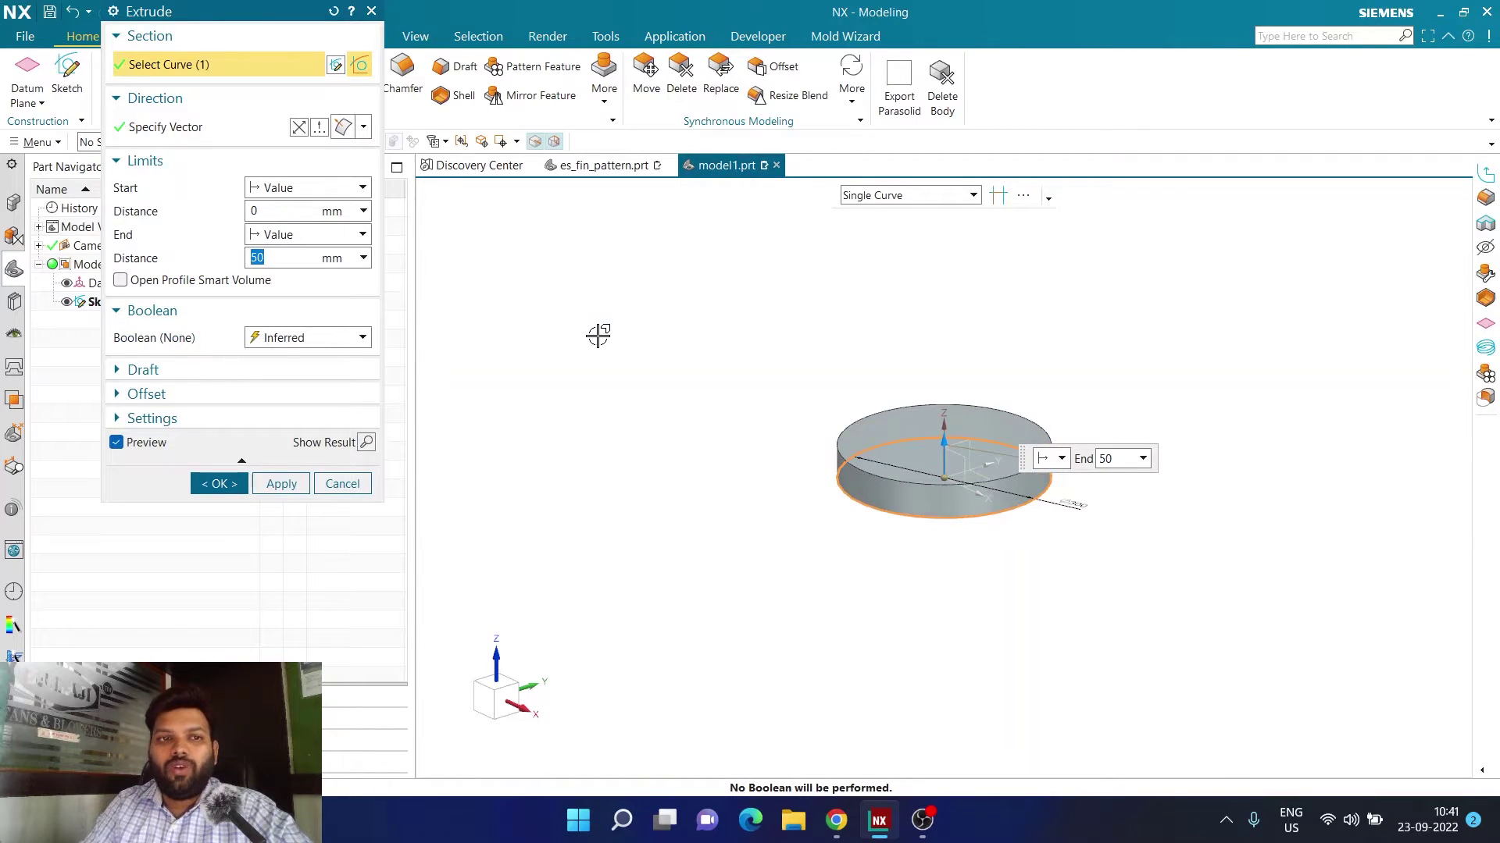
left_click(218, 484)
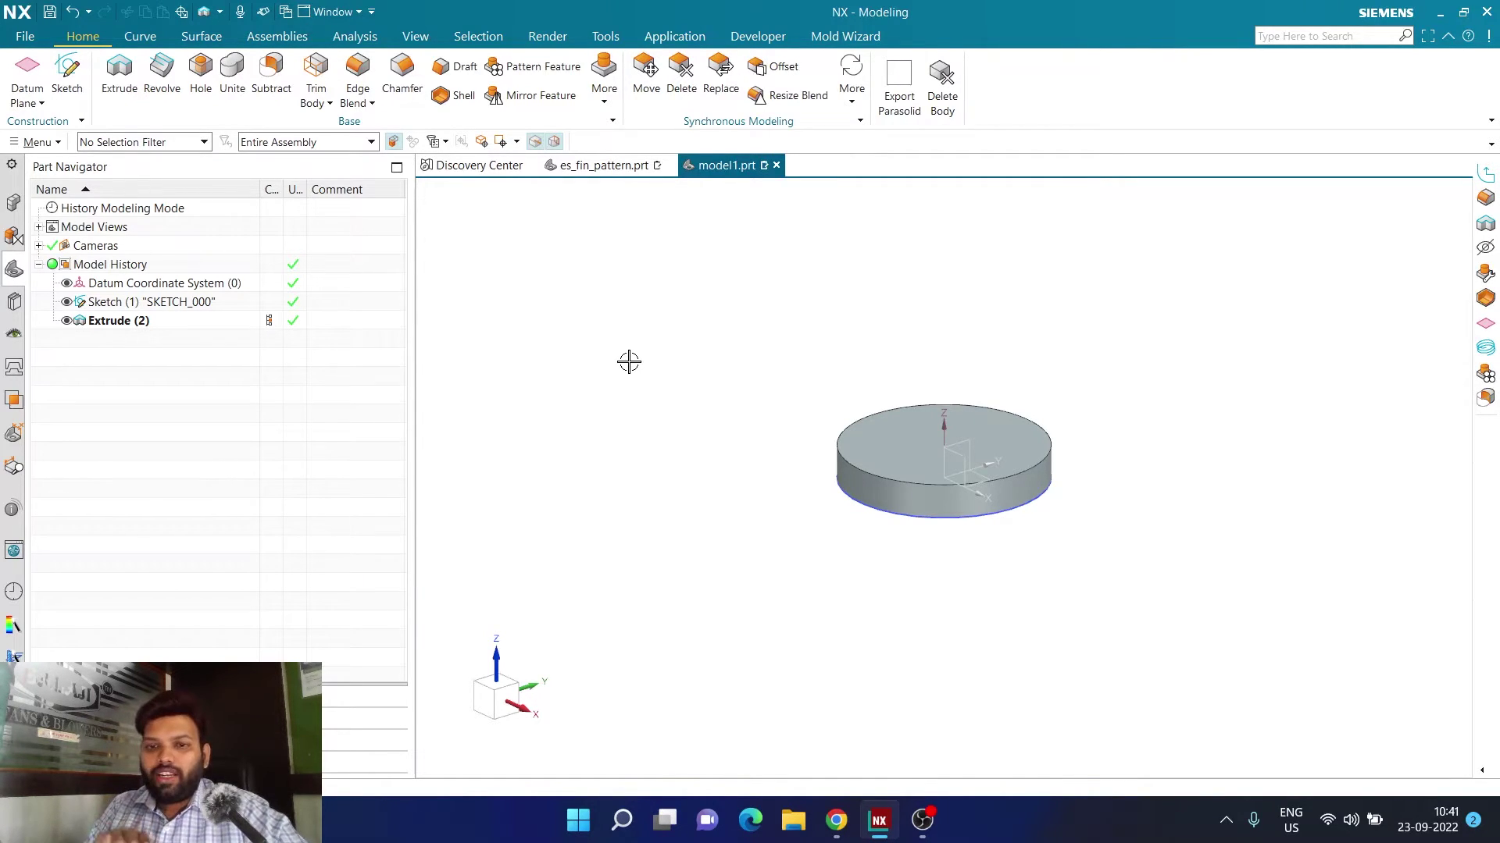
Step: On the Front datum plane, draw a three-point R697.5 arc arching above the disk
left_click(66, 74)
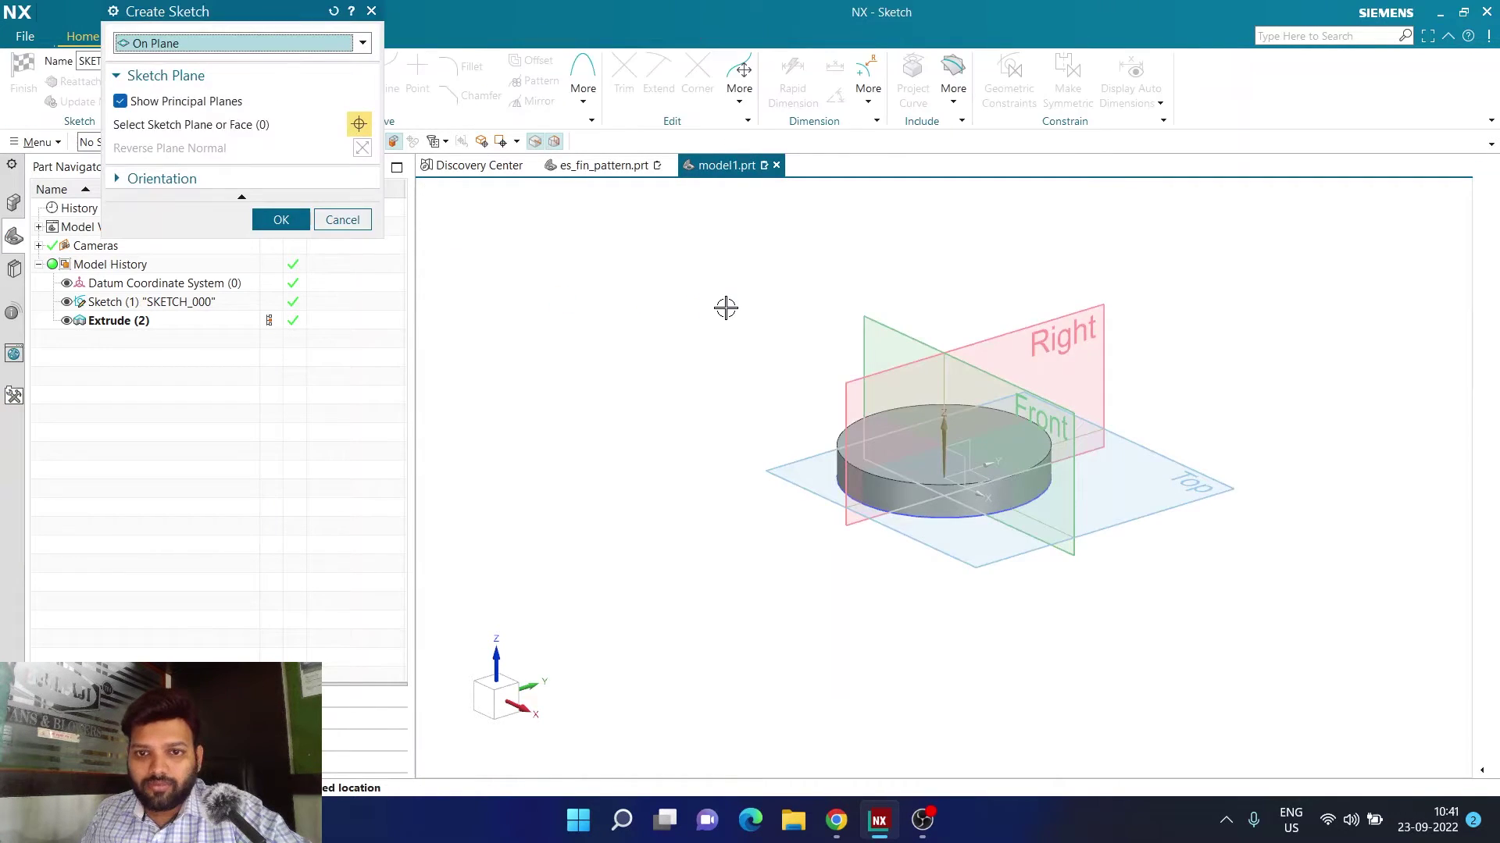
left_click(881, 324)
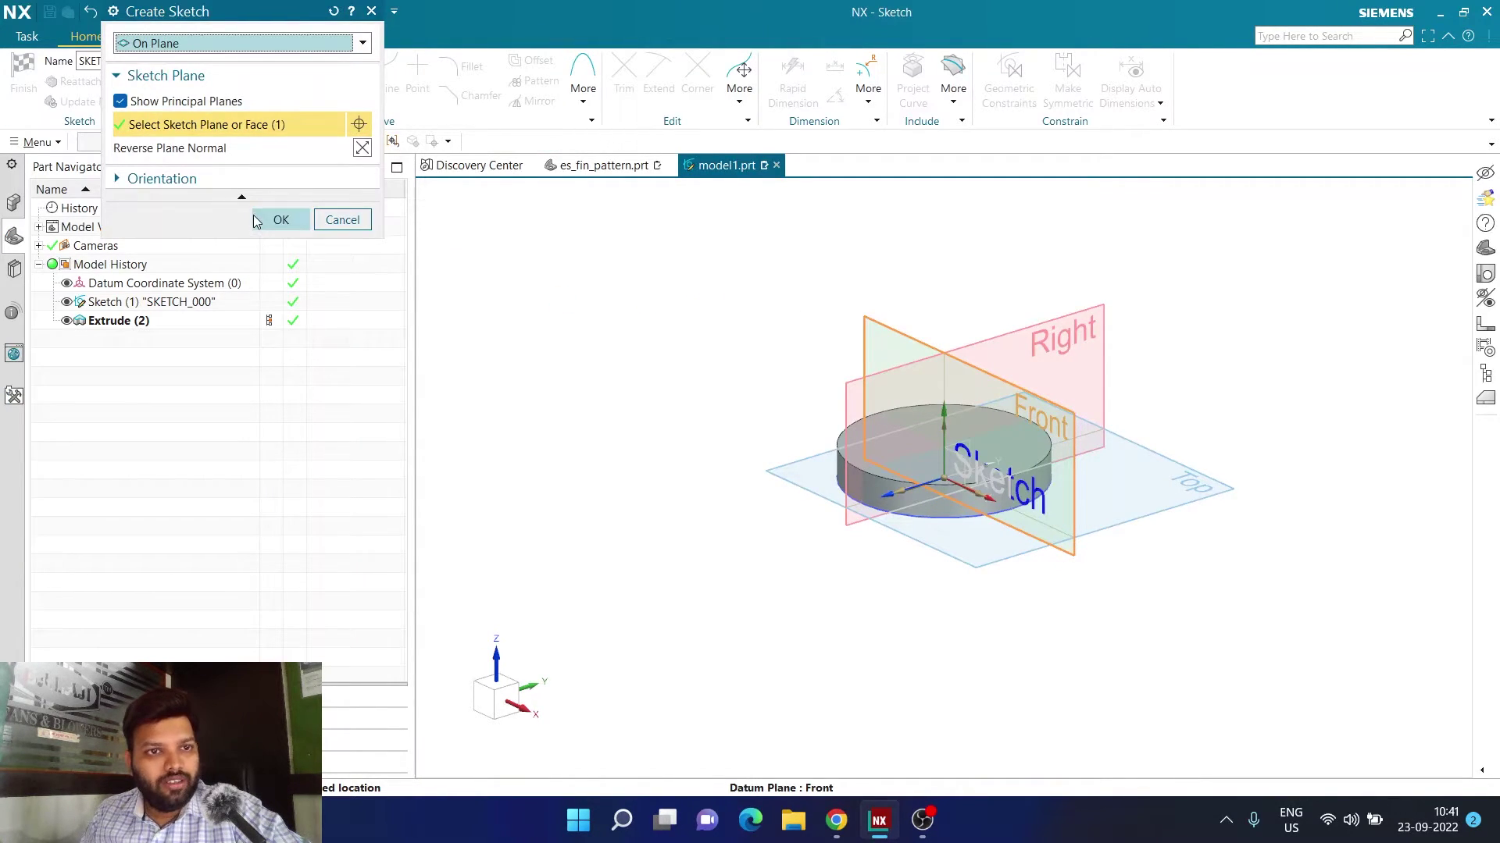
left_click(279, 220)
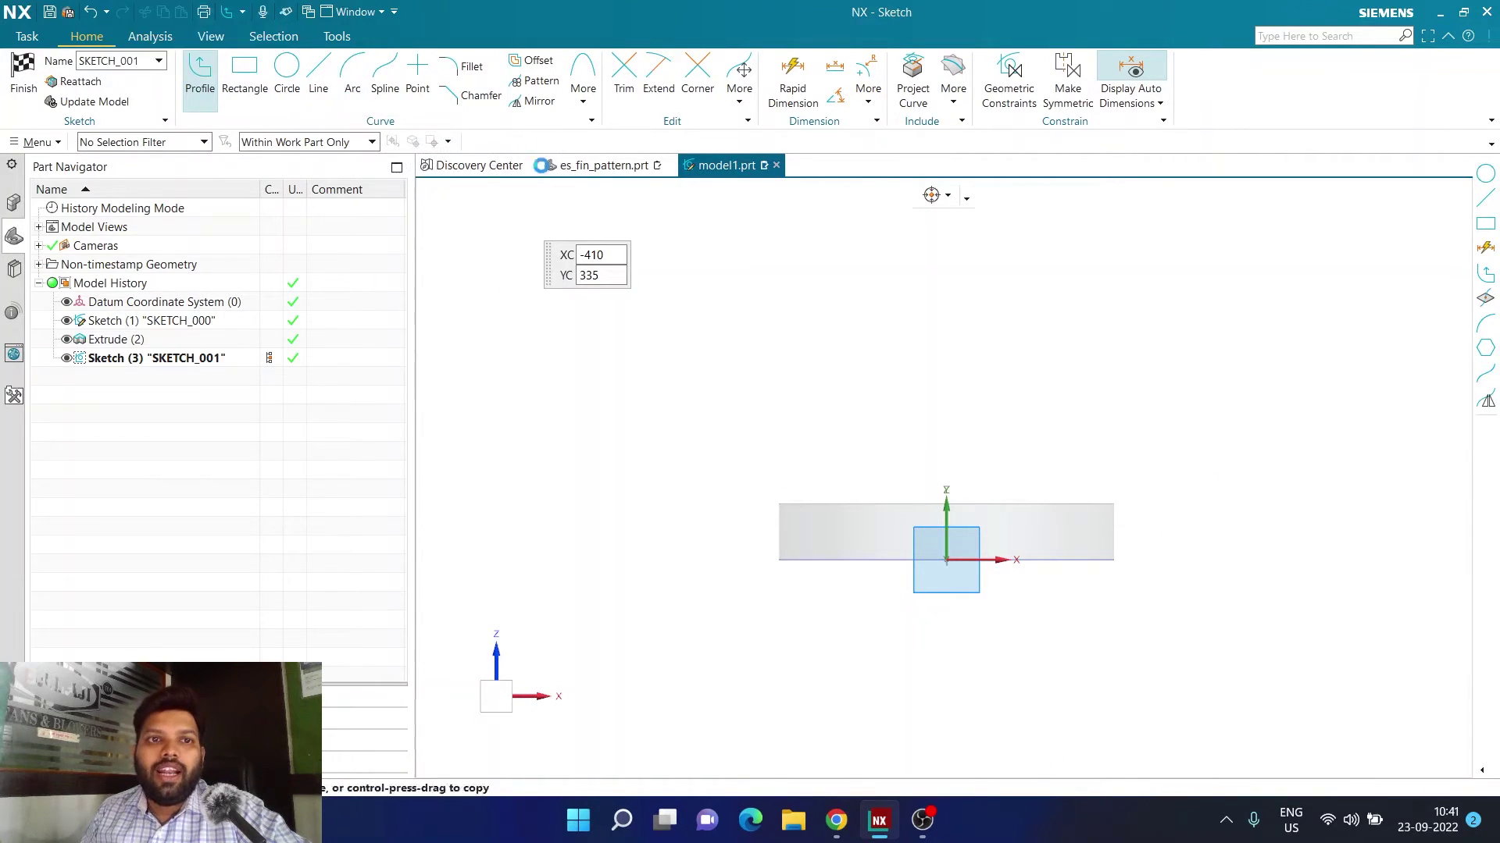
left_click(680, 251)
left_click(1228, 427)
left_click(1058, 323)
key("Escape")
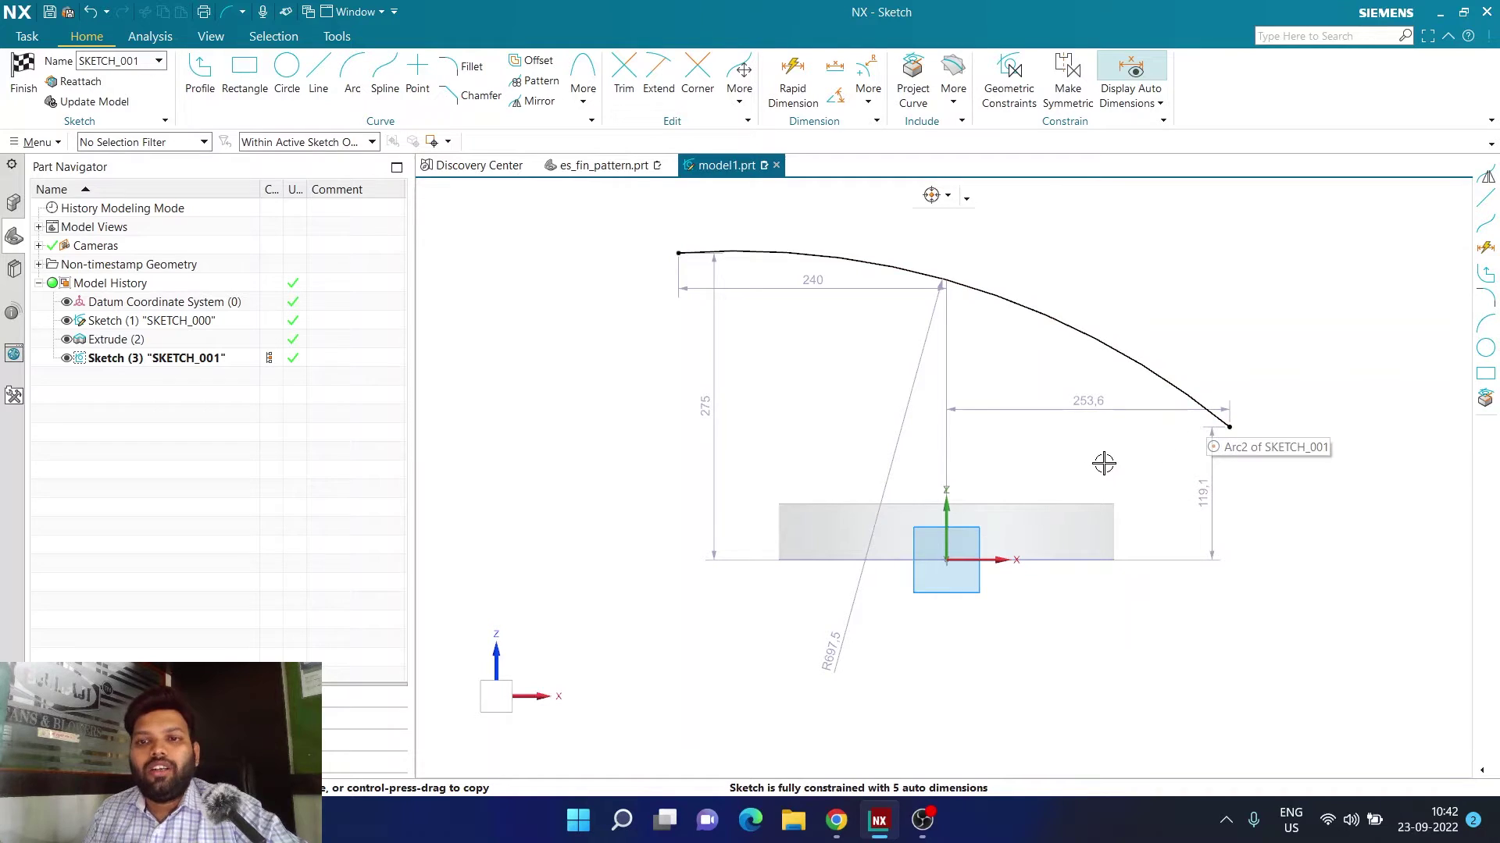
Step: Finish the arc sketch and extrude it with a Symmetric Value of 430 into a curved sheet
left_click(34, 100)
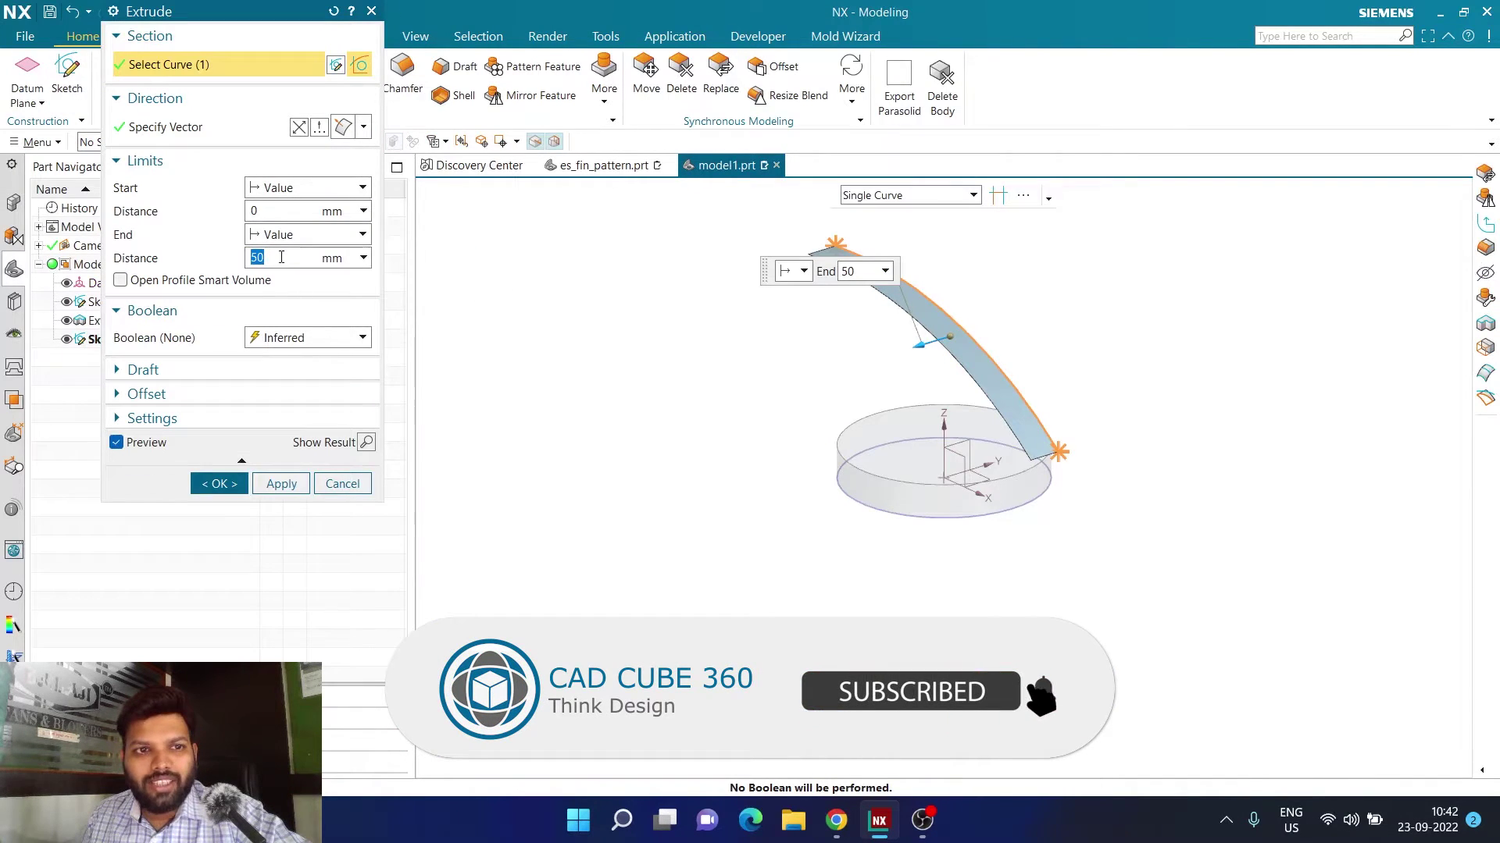
left_click(304, 234)
left_click(305, 289)
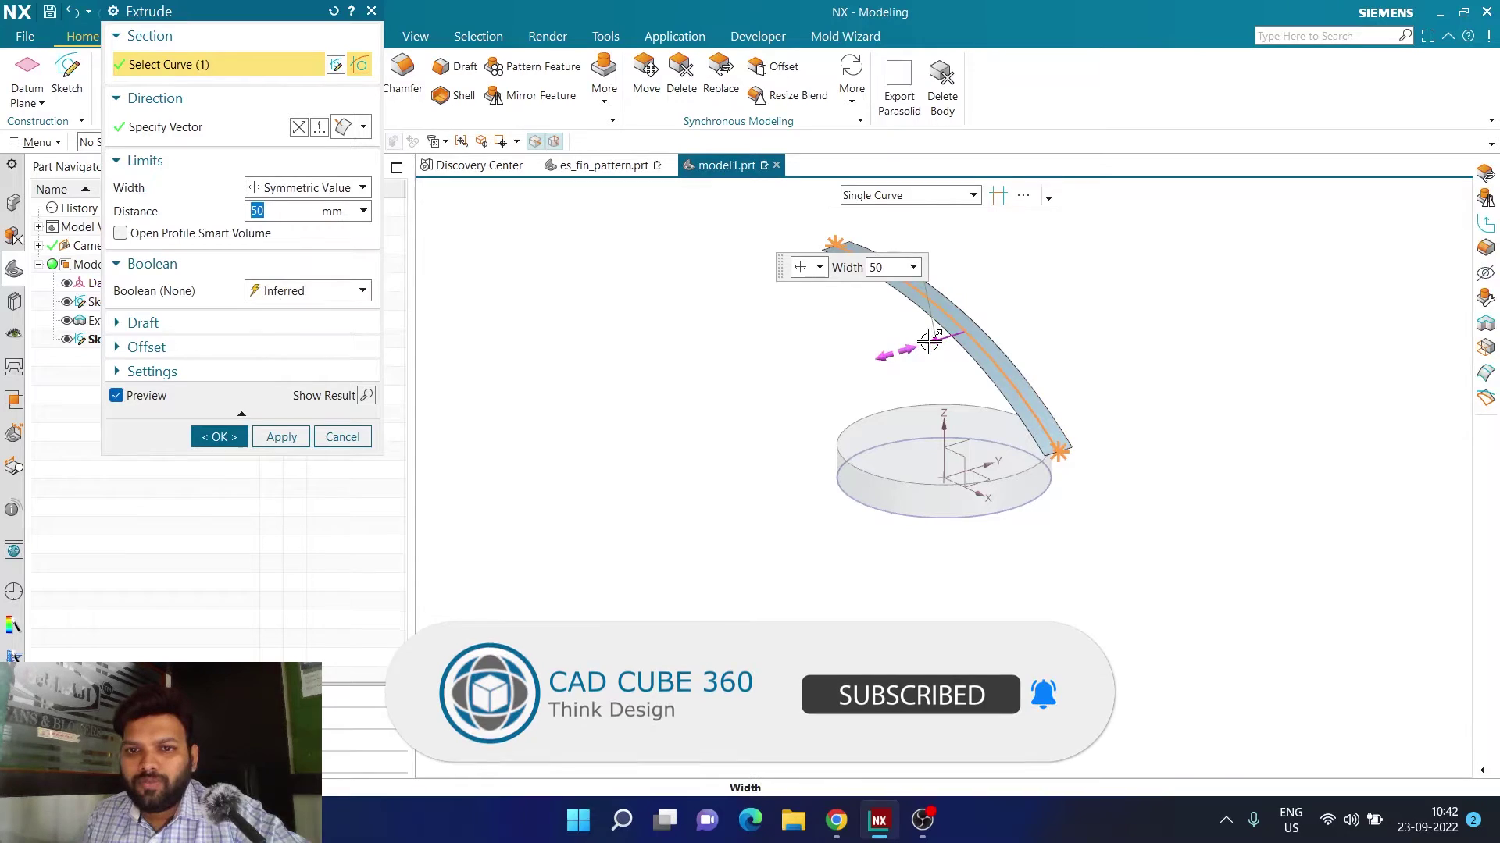
type("430")
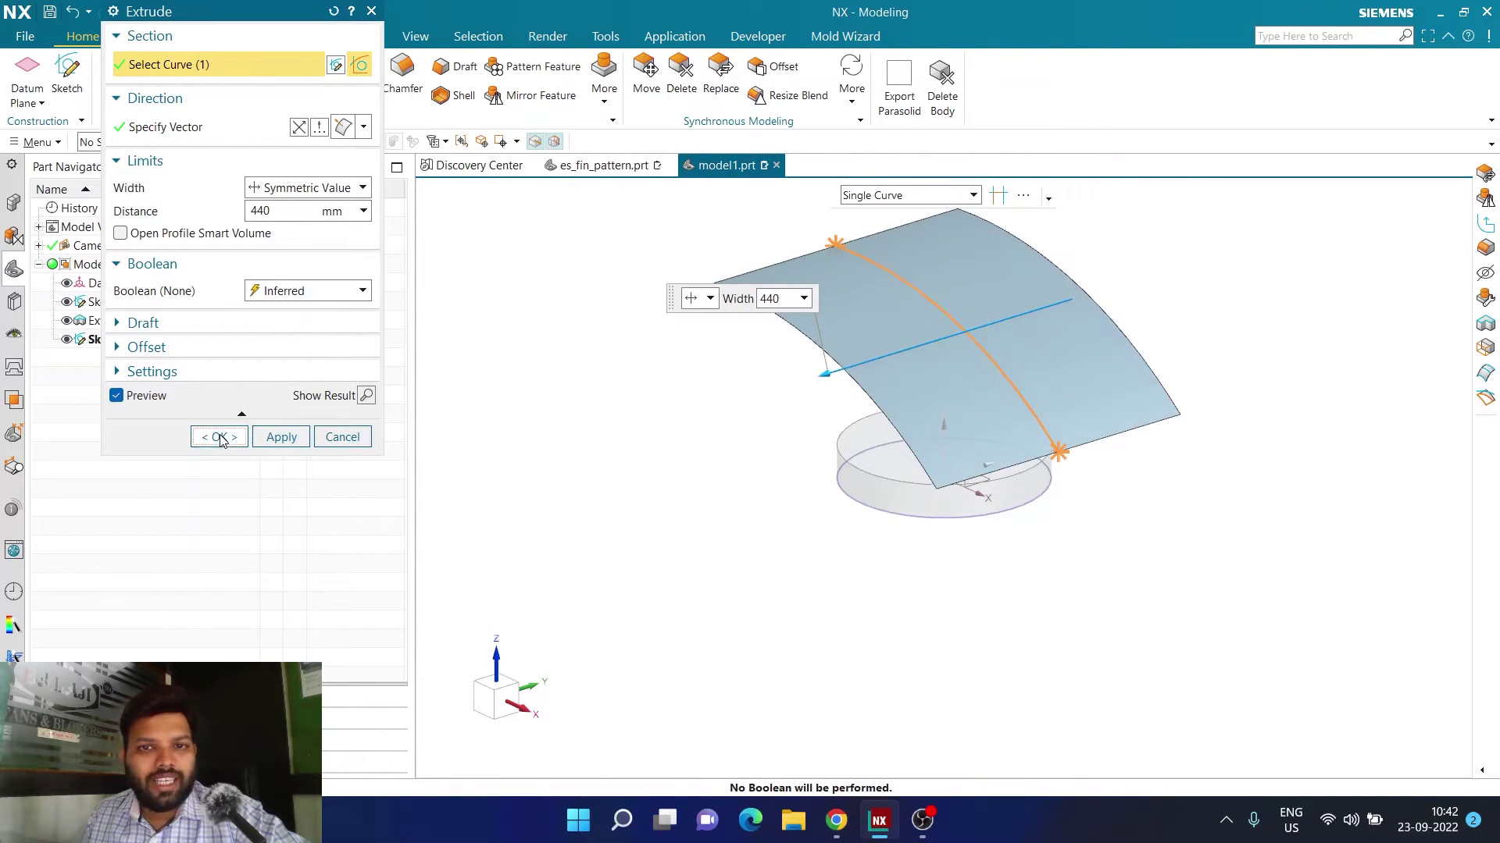
left_click(215, 436)
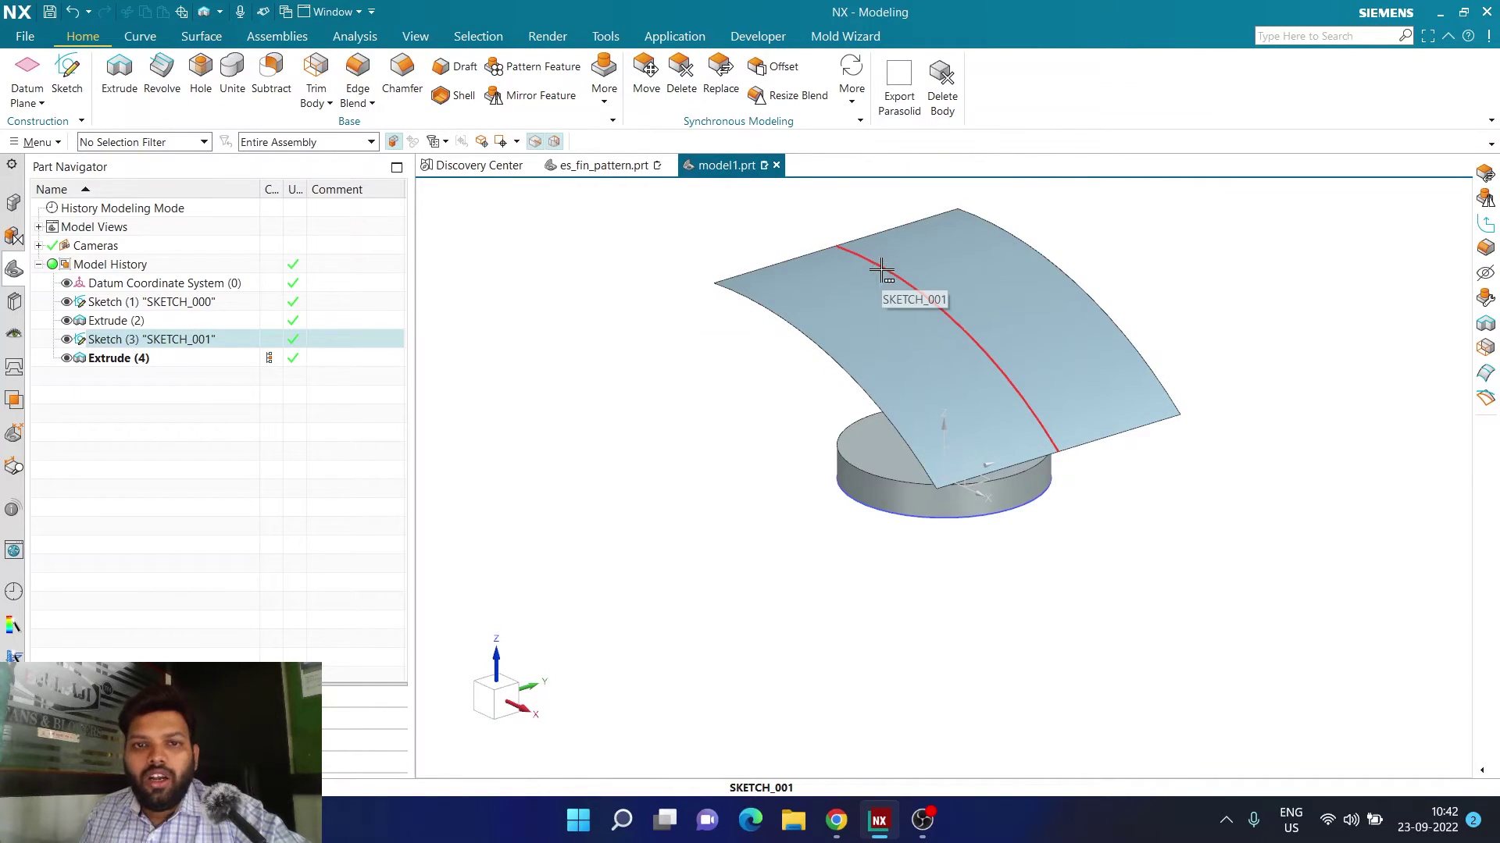
Step: Hide the arc sketch and inspect the curved sheet over the disk from another angle
left_click(66, 339)
mouse_move(453, 378)
middle_mouse_down()
mouse_move(540, 365)
mouse_move(519, 367)
middle_mouse_up()
left_click(163, 325)
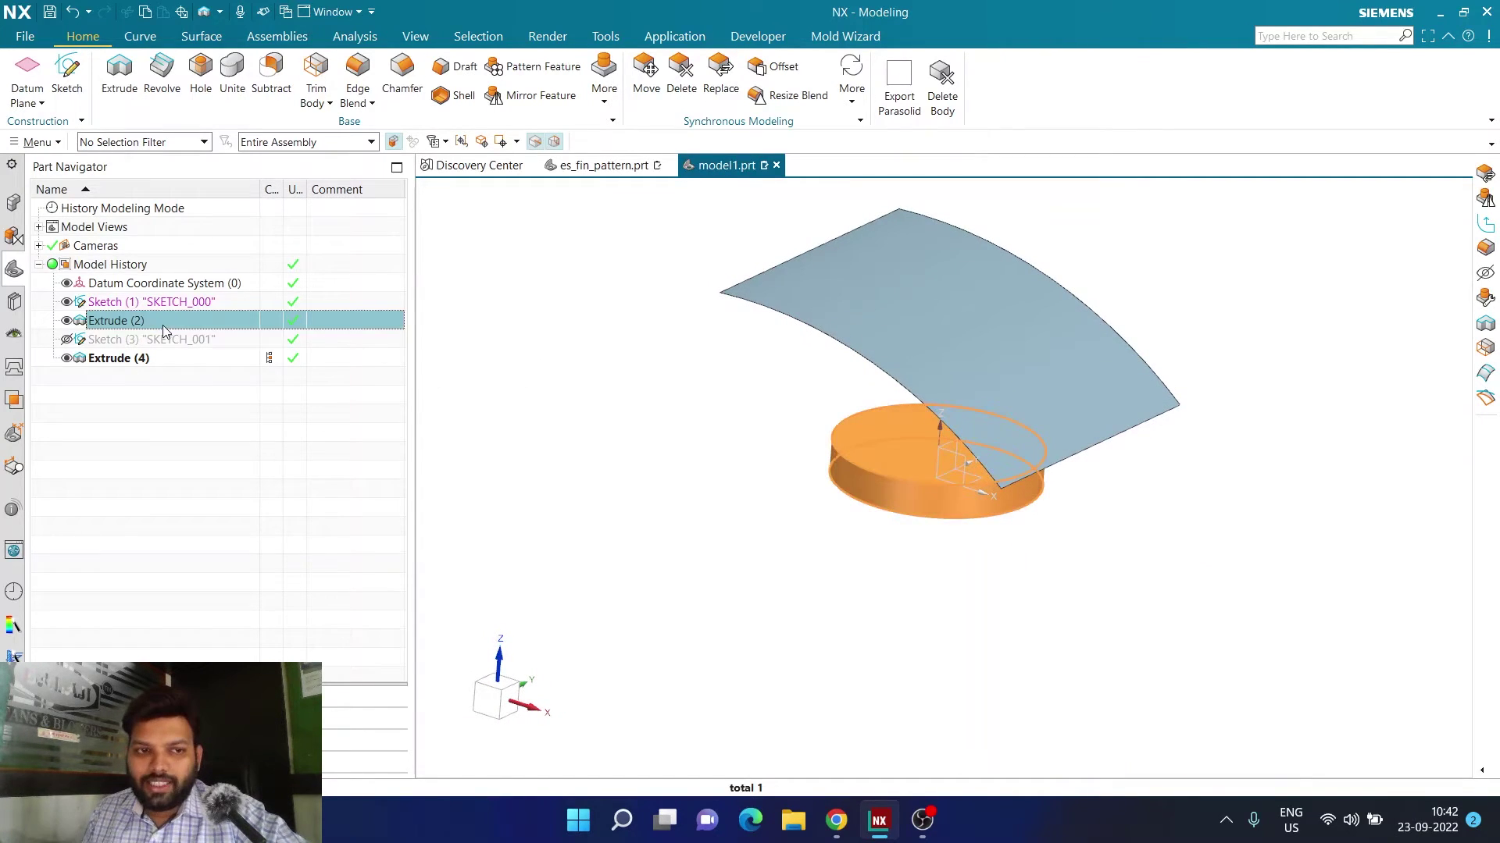
left_click(162, 360)
key("Escape")
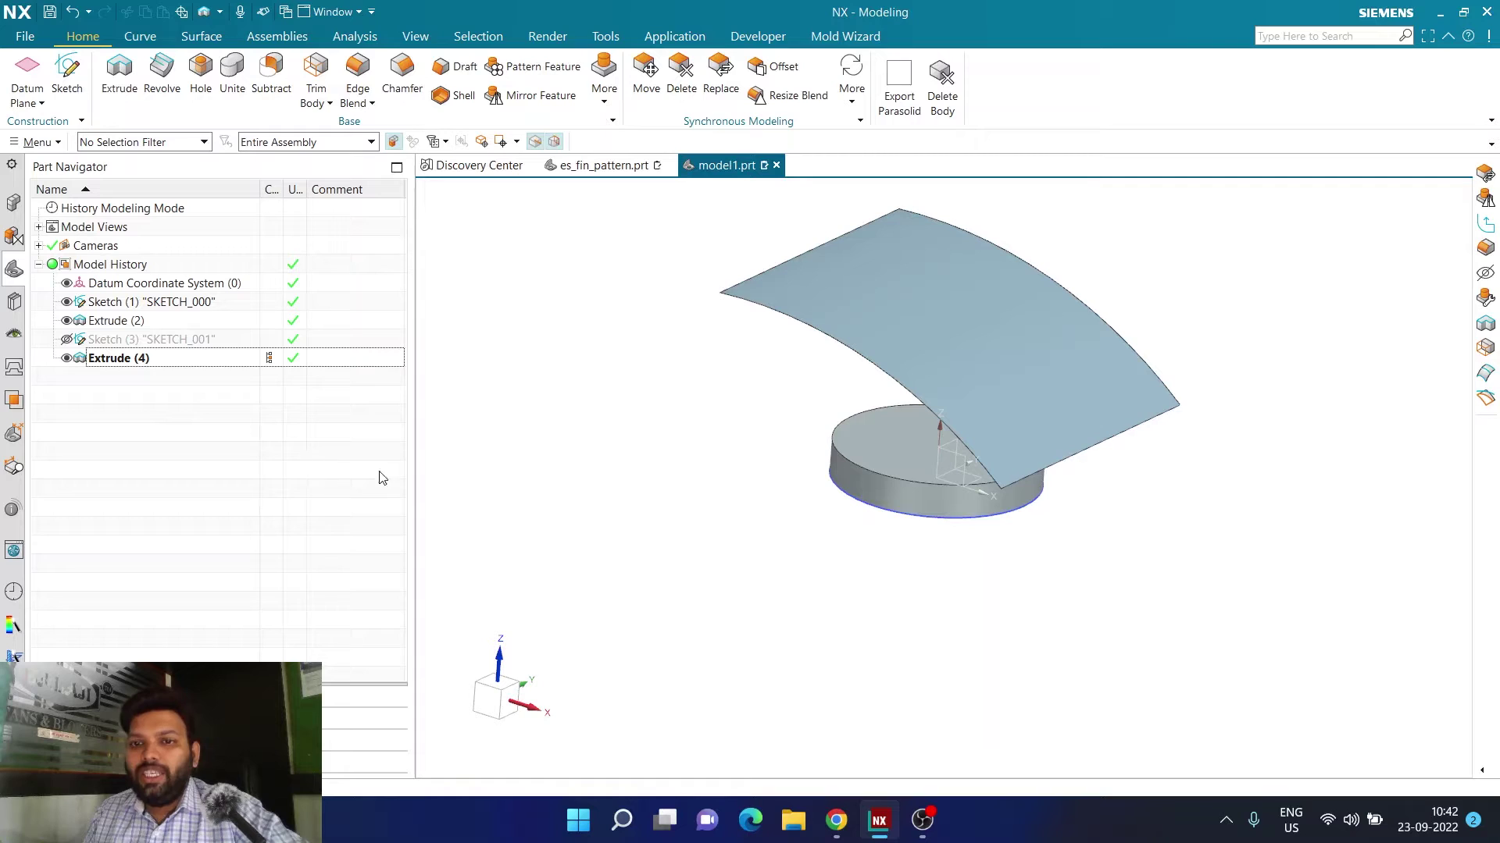
middle_click_drag(473, 508, 630, 548)
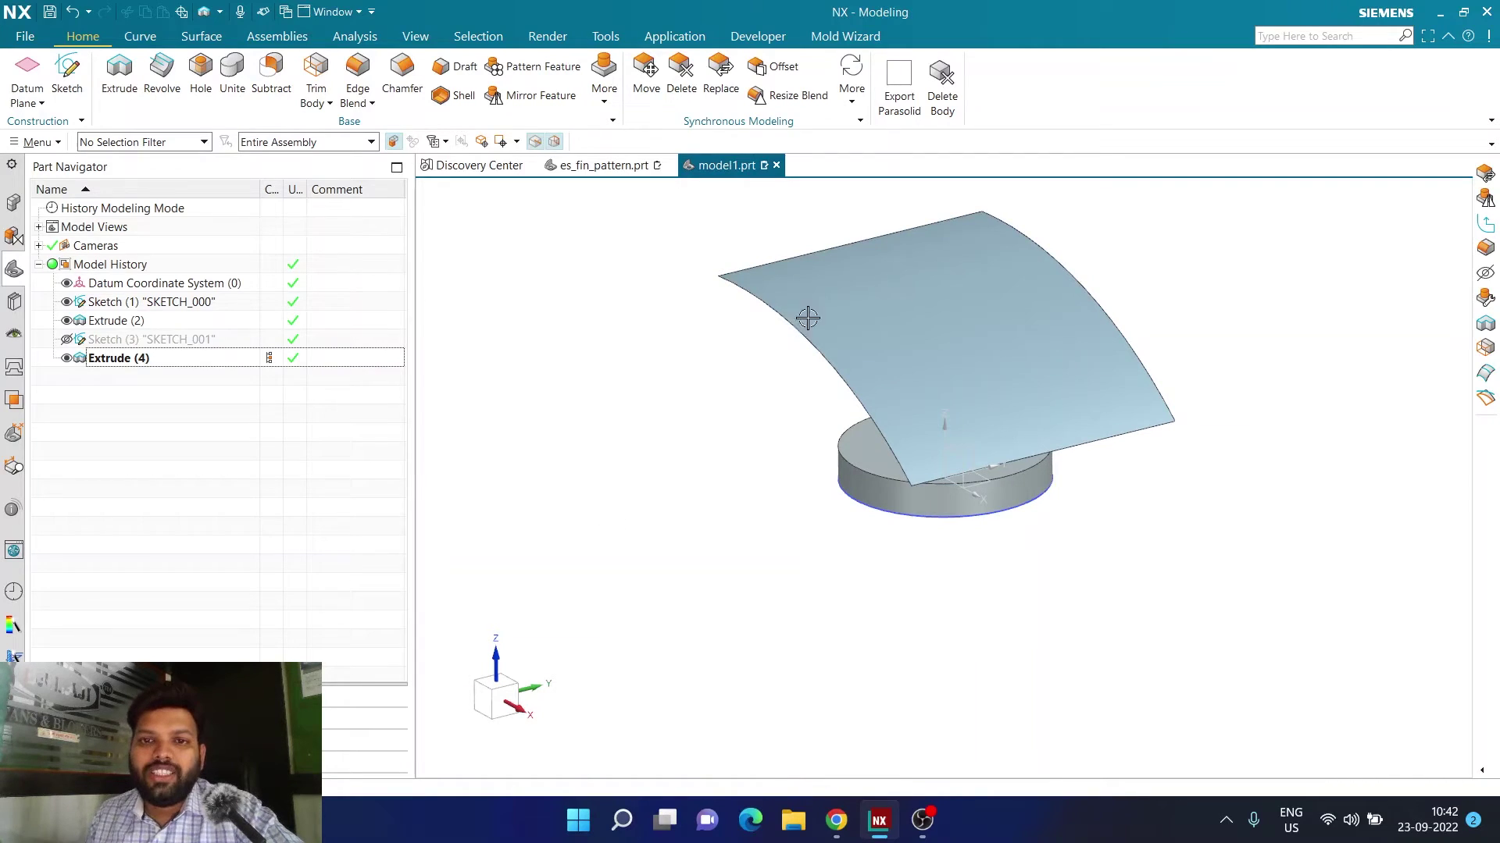
left_click(802, 323)
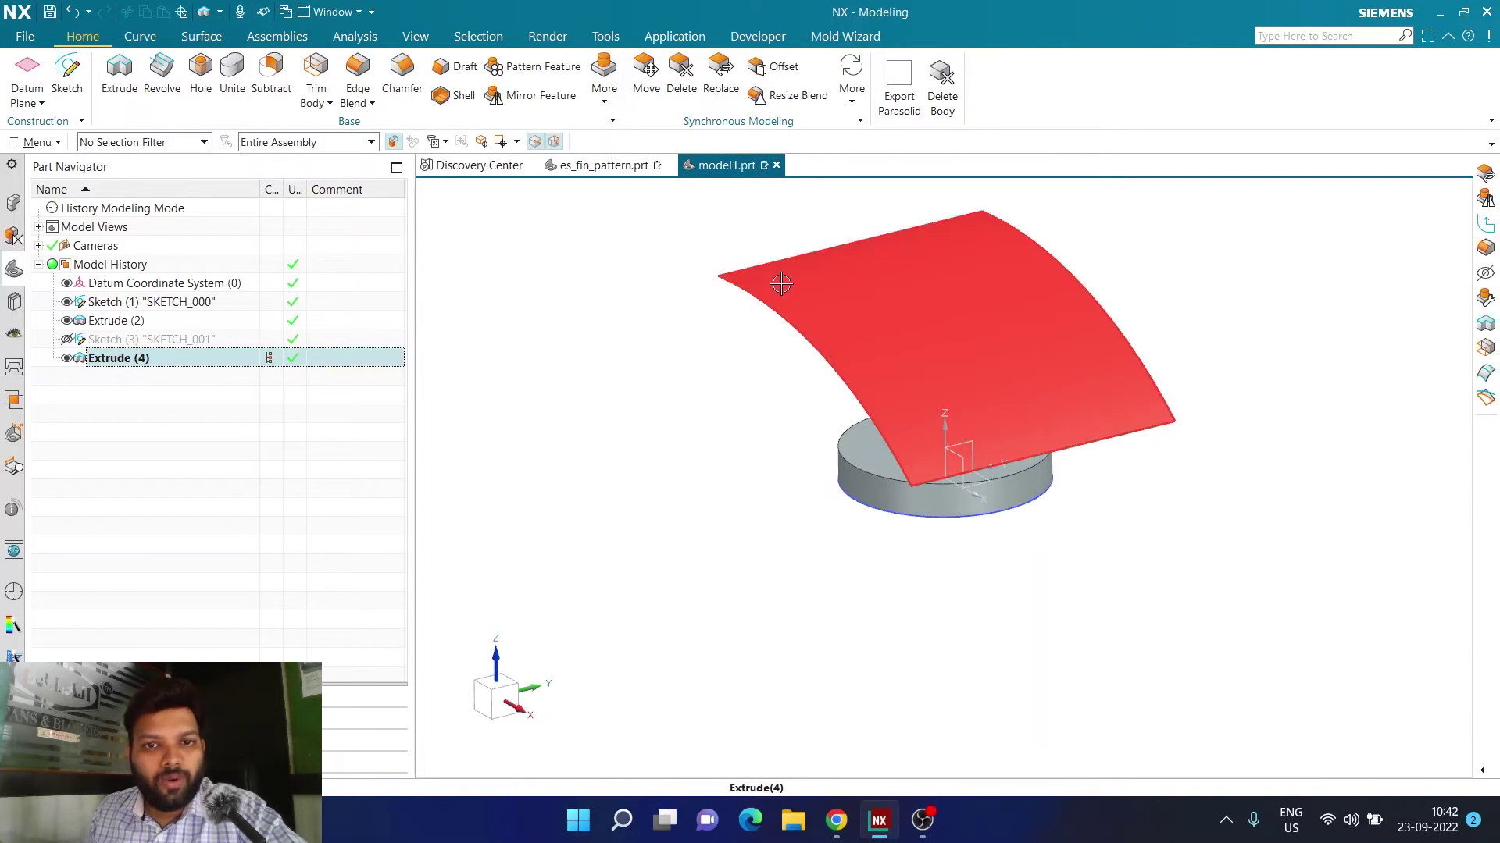
key("Escape")
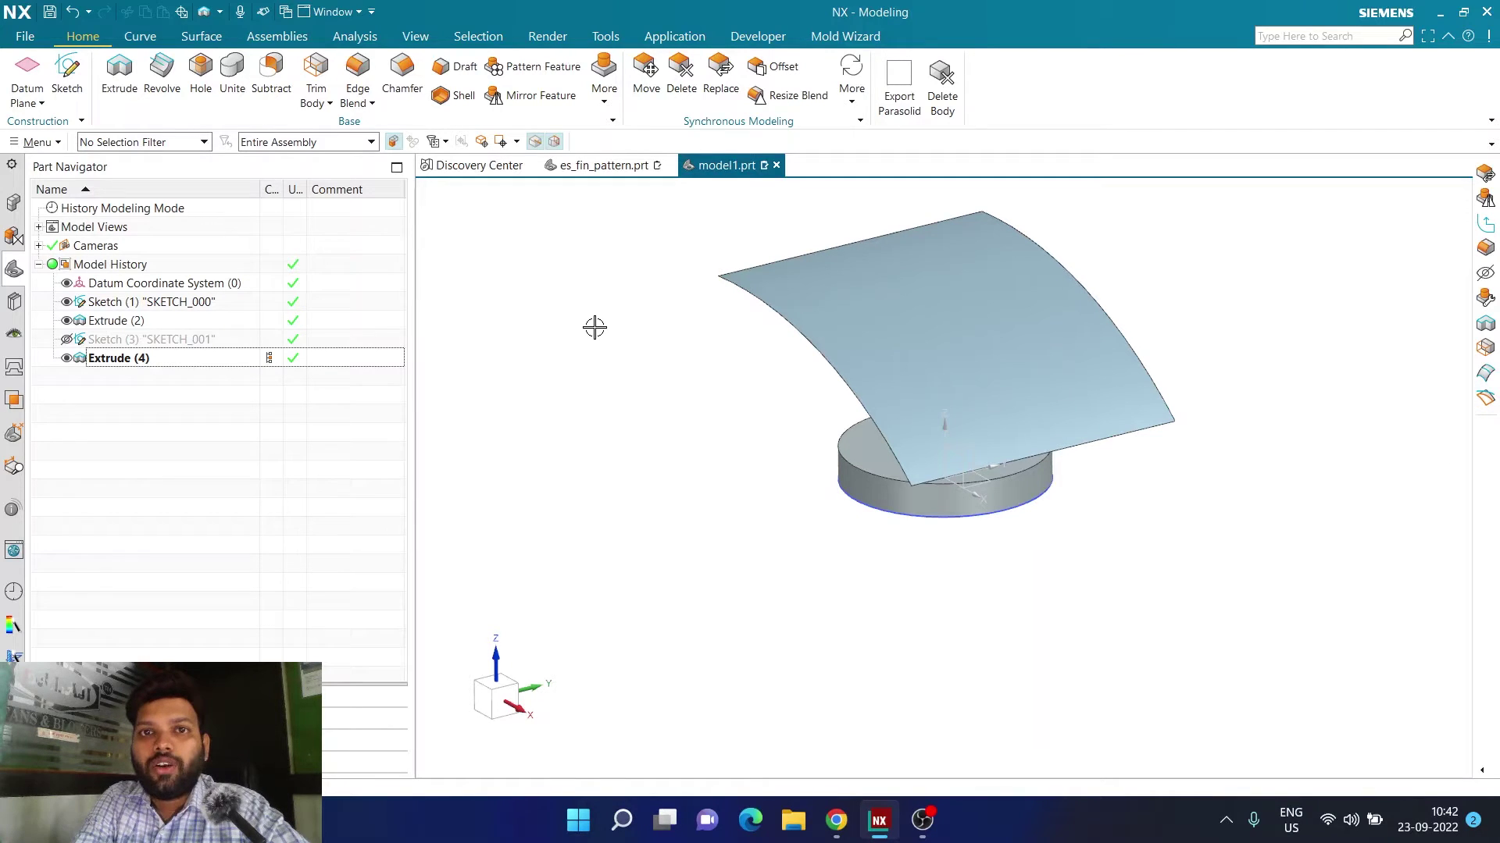
key("ctrl+d")
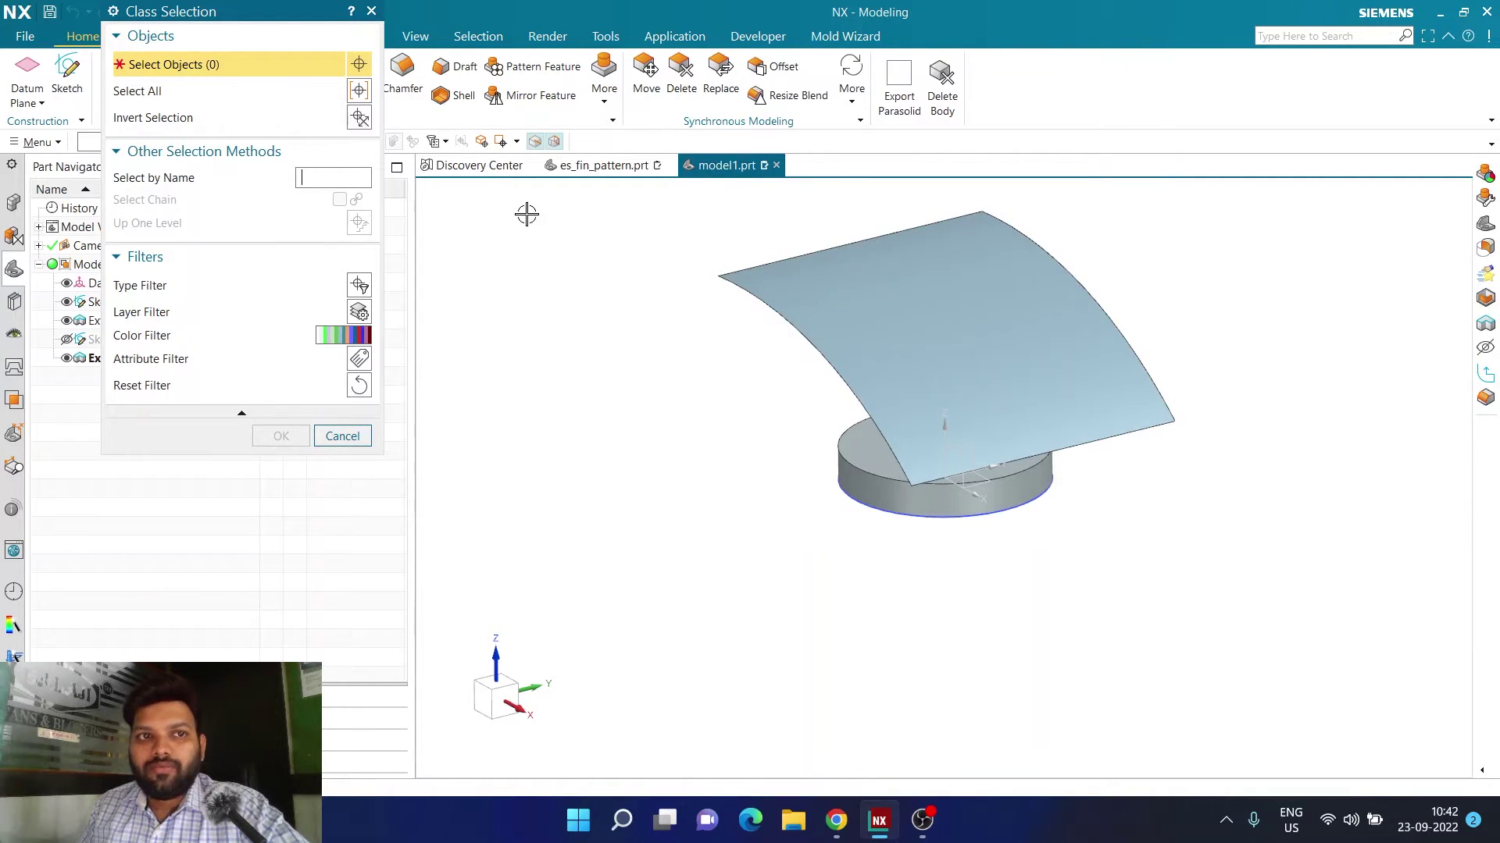
Step: Set the curved sheet's translucency to 60 so the disk shows through it
left_click_drag(244, 12, 386, 90)
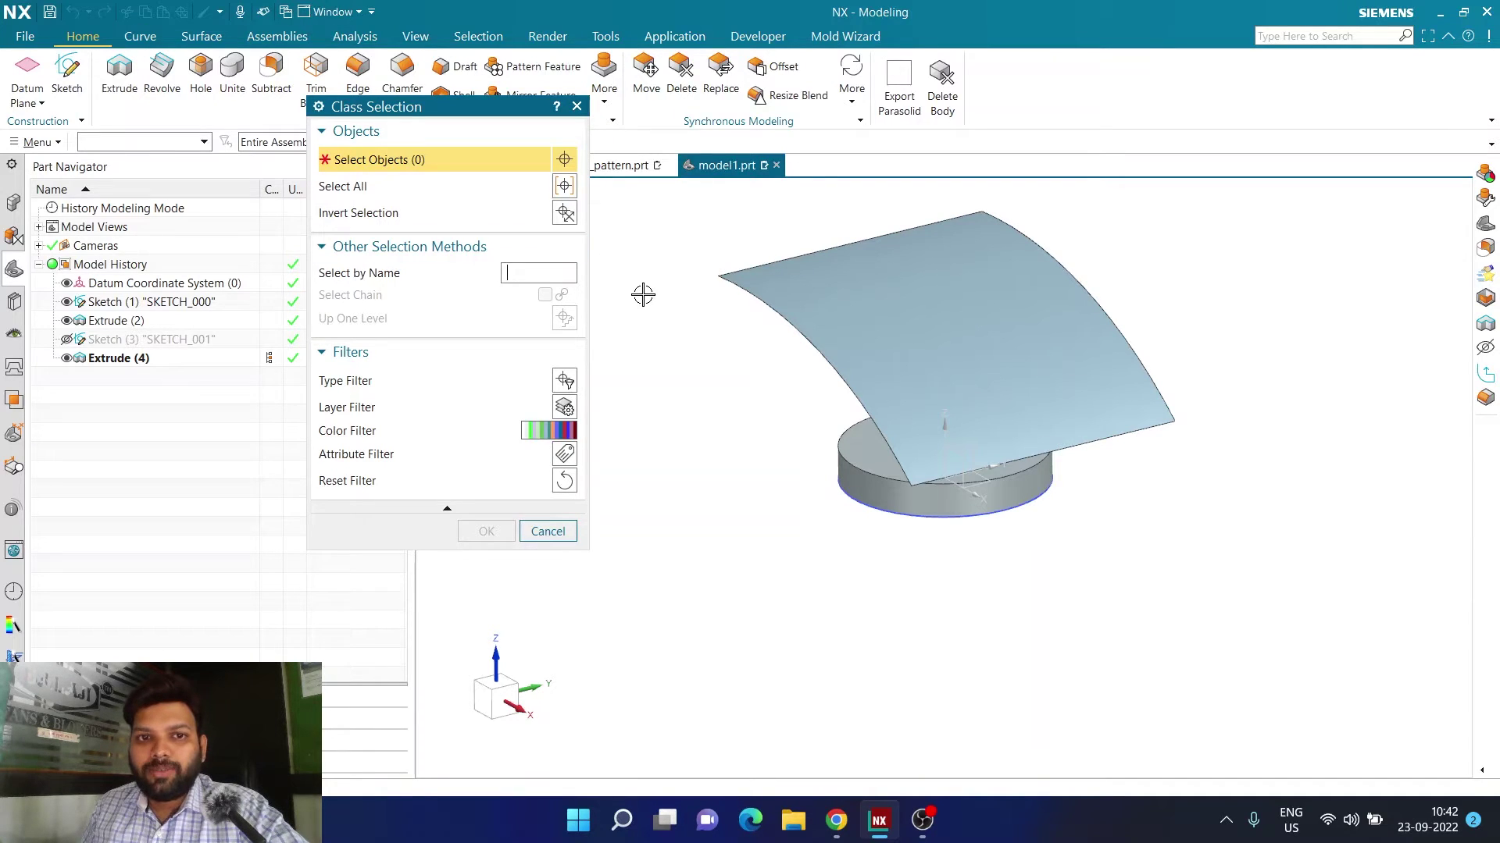
left_click(742, 290)
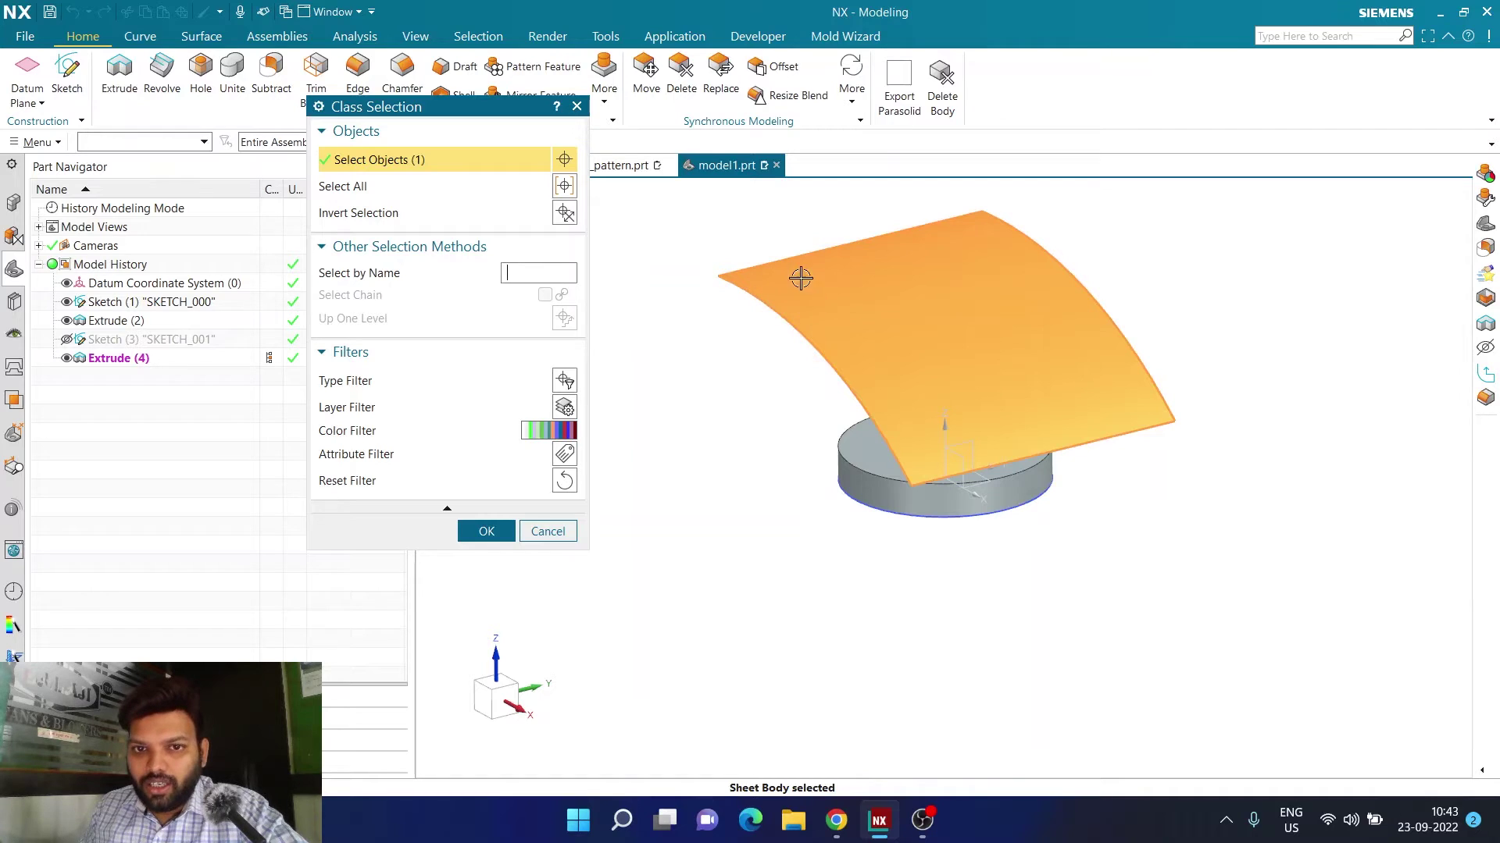
left_click(479, 536)
left_click_drag(341, 366, 475, 378)
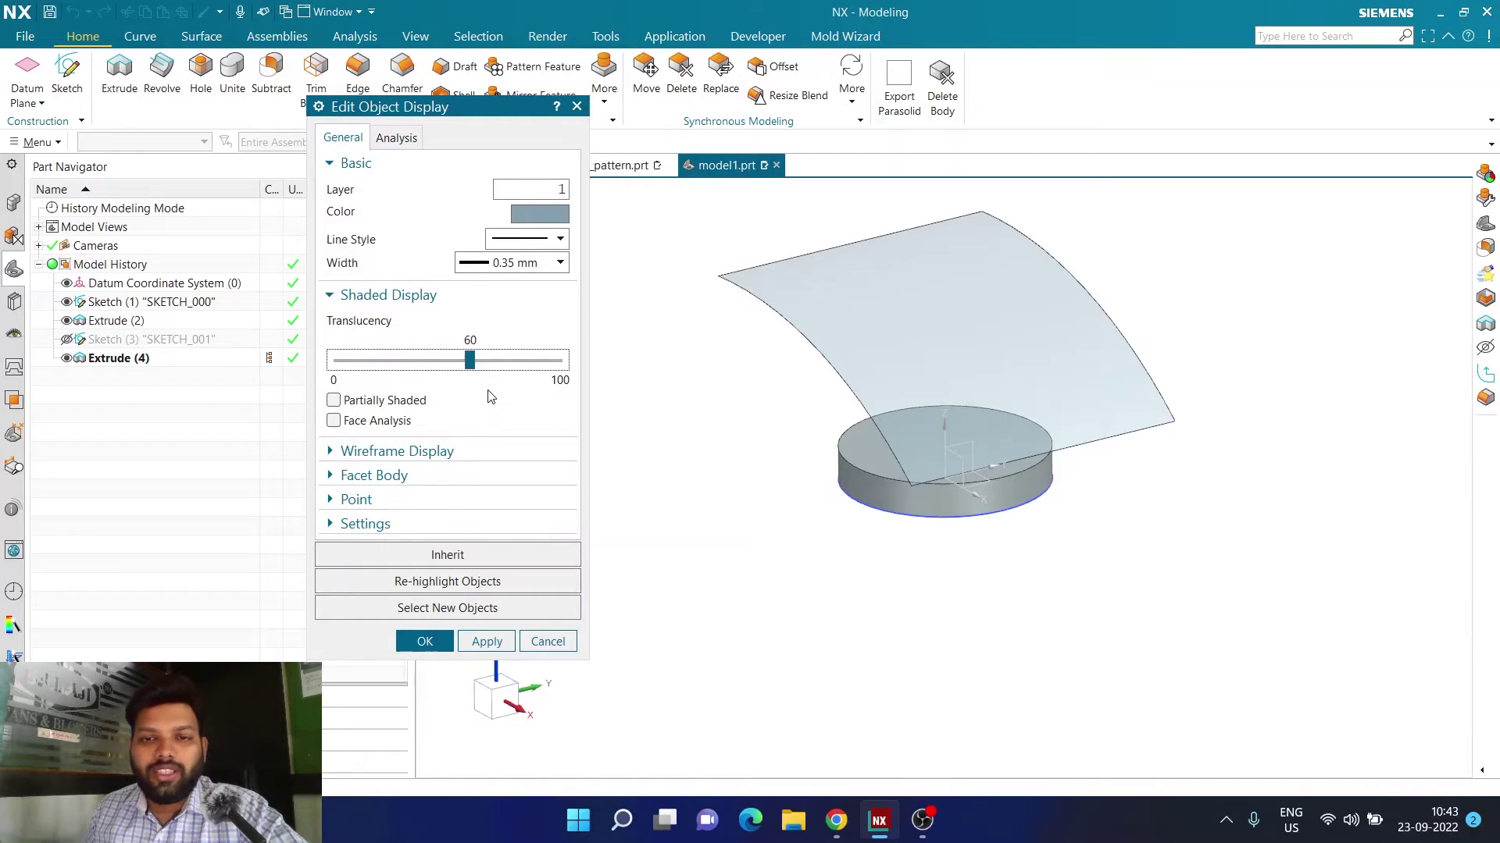
left_click(428, 642)
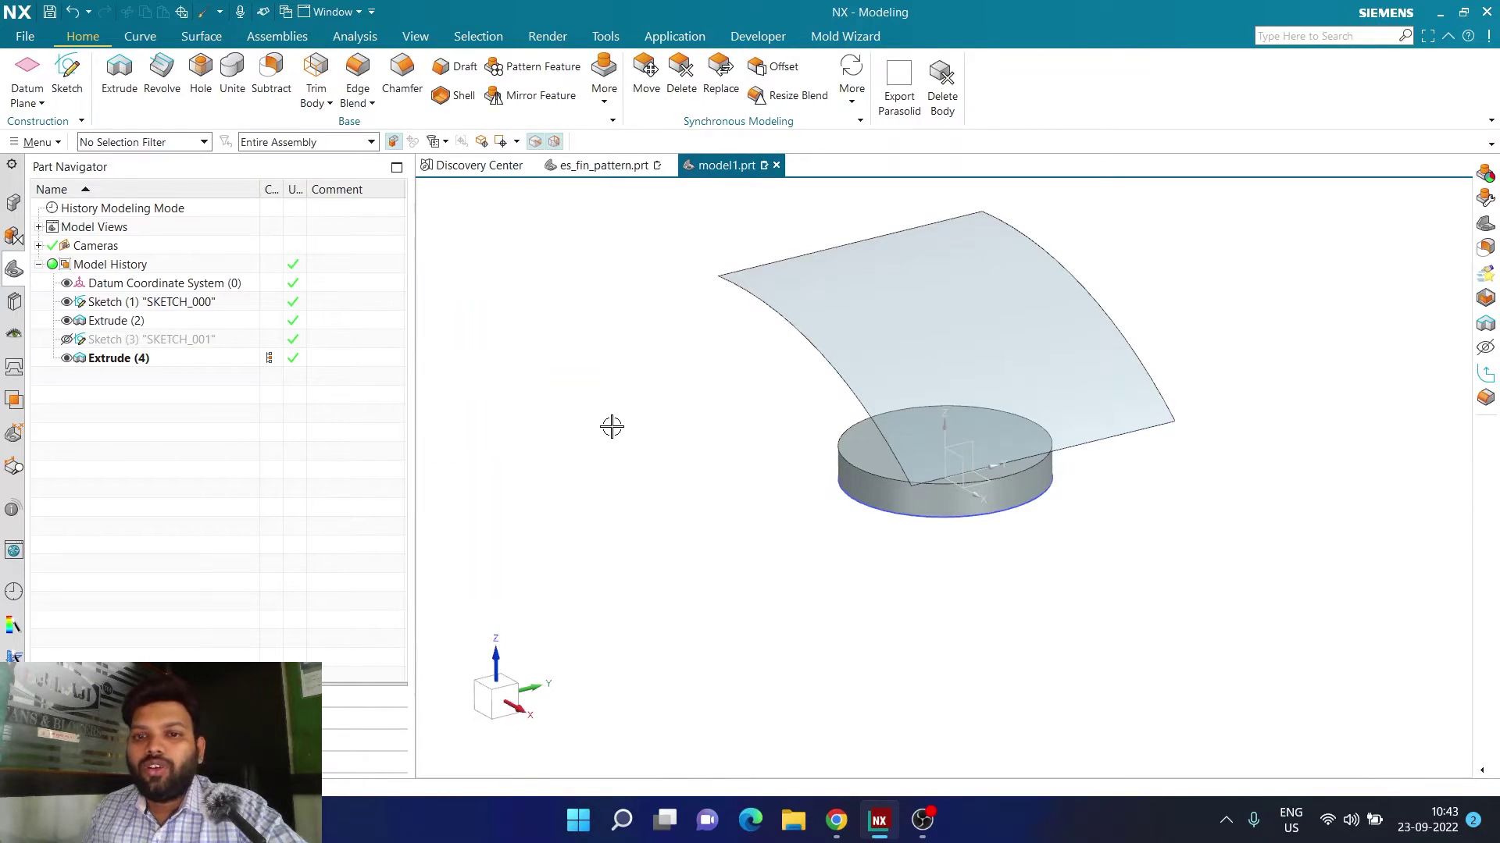
middle_click_drag(609, 425, 626, 441)
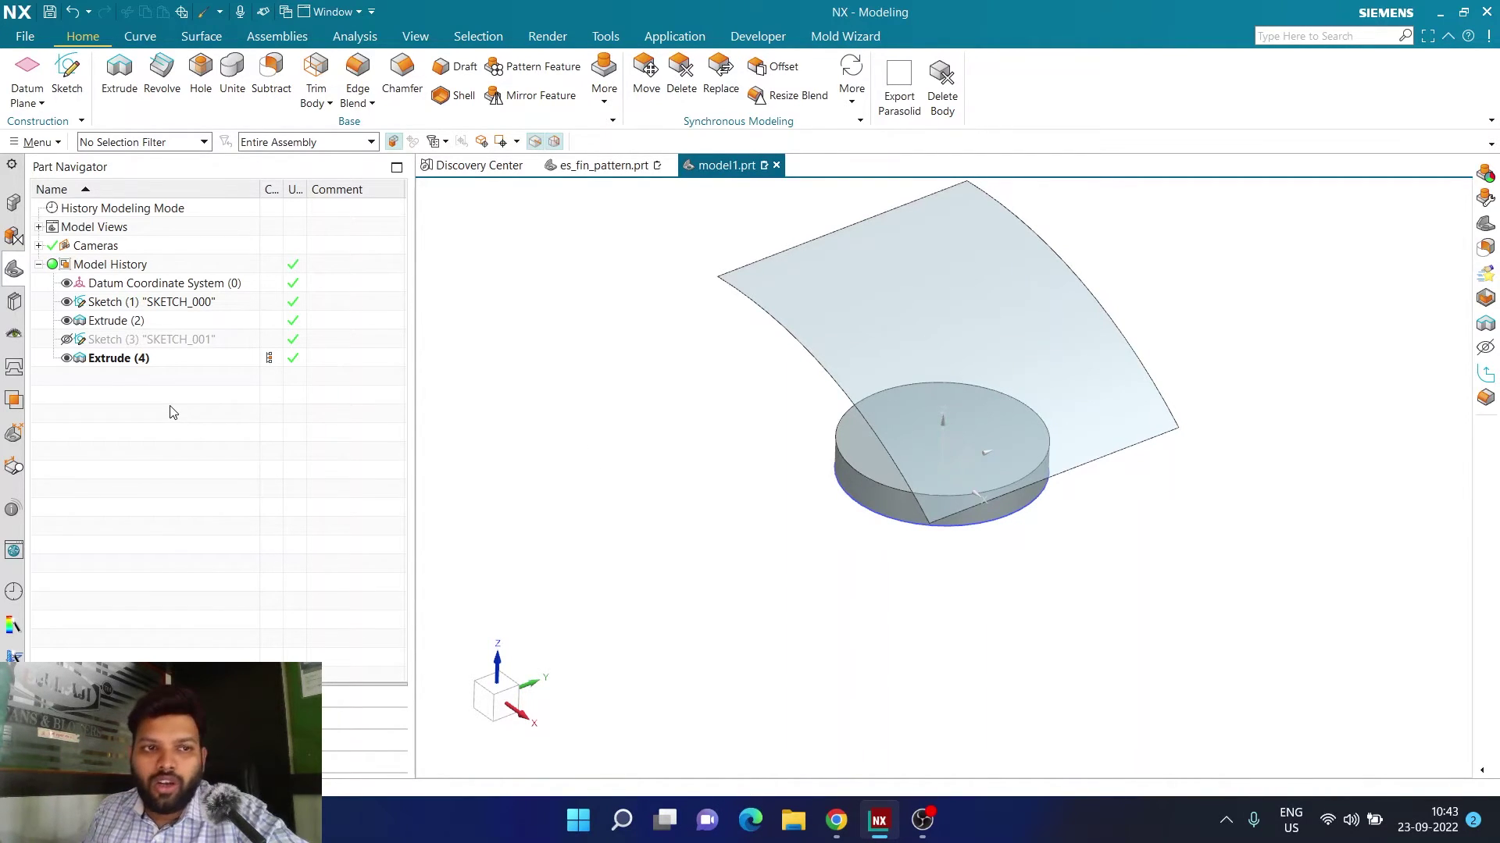
Step: On the disk's top face, sketch a ⌀38.4 circle about 120.4 mm left of the origin
left_click(66, 74)
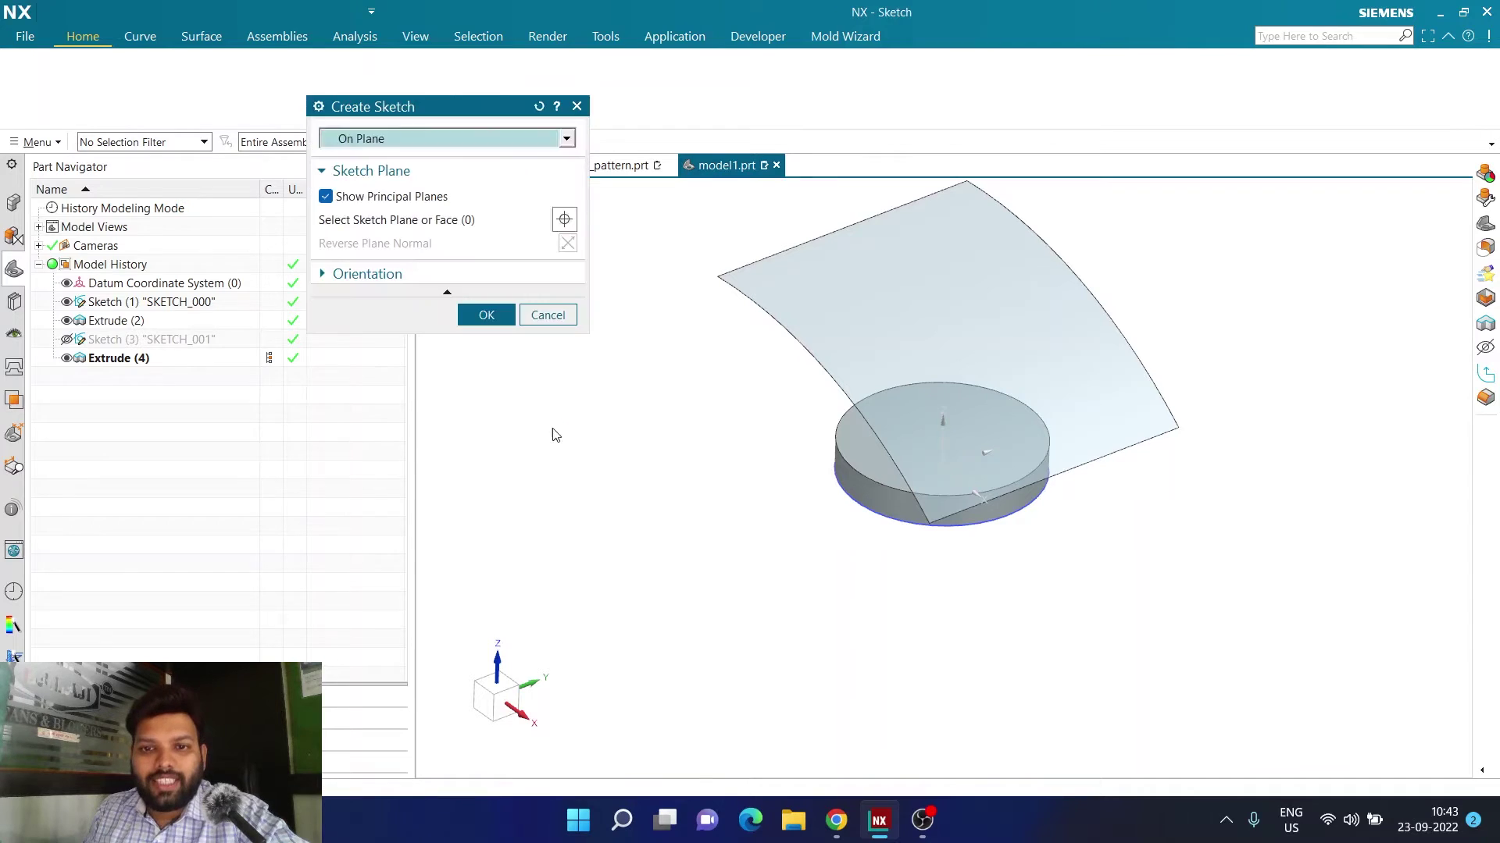
left_click(843, 456)
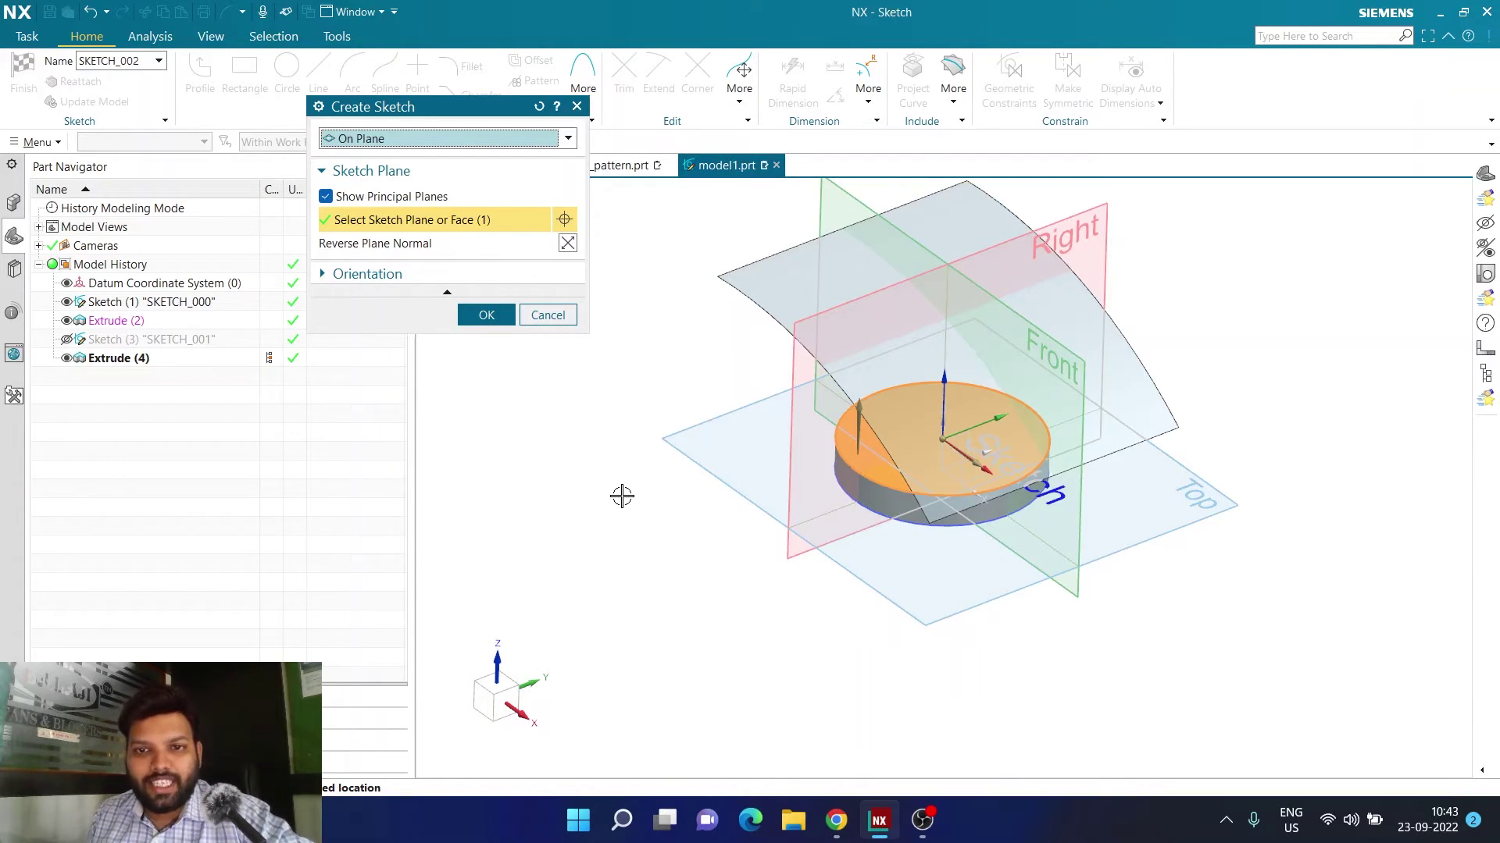
left_click(487, 315)
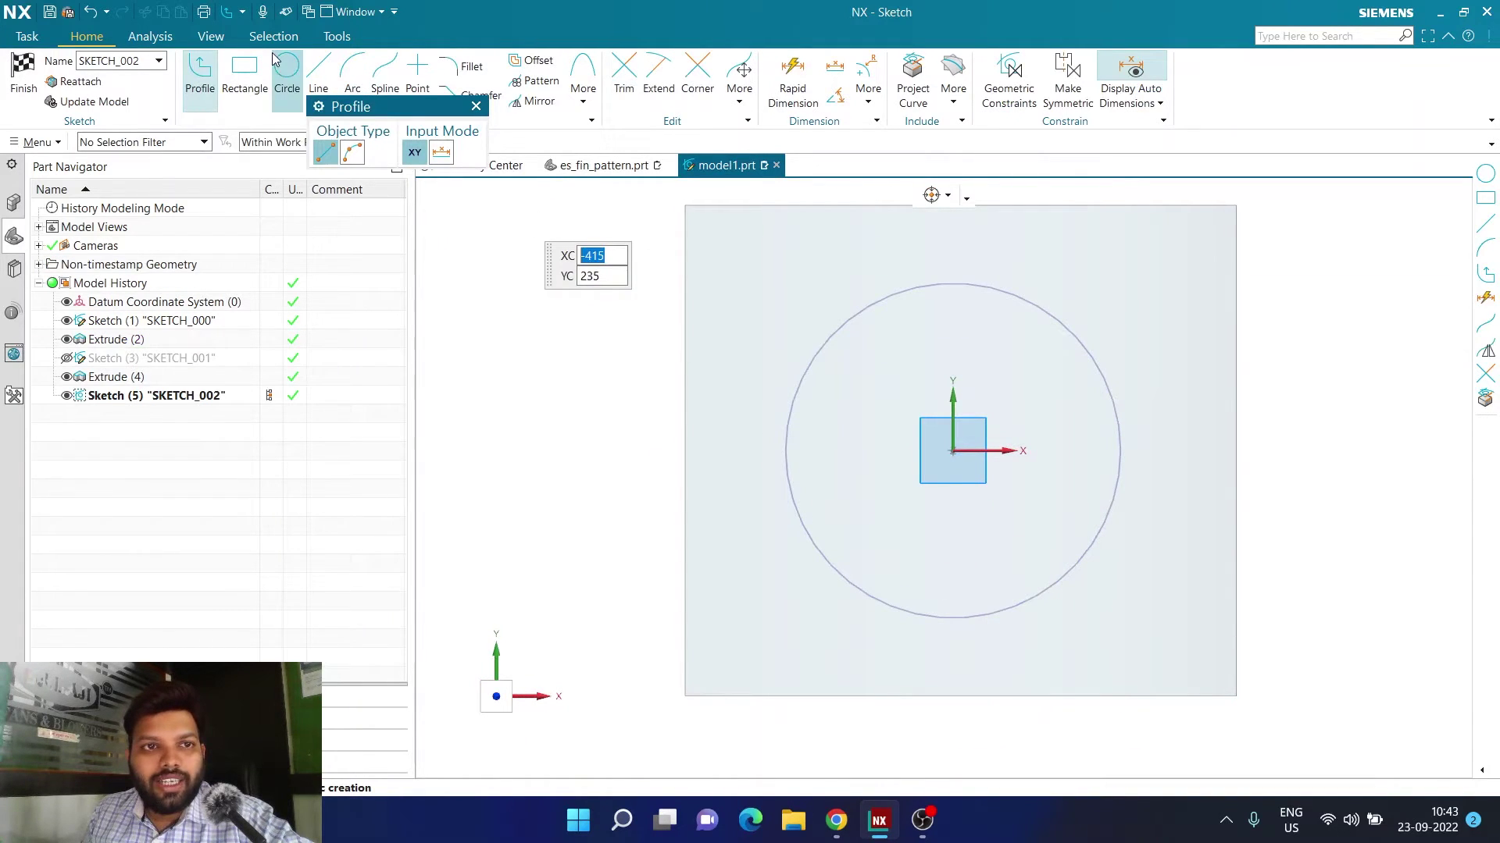
left_click(287, 70)
left_click(818, 452)
left_click(815, 472)
key("Escape")
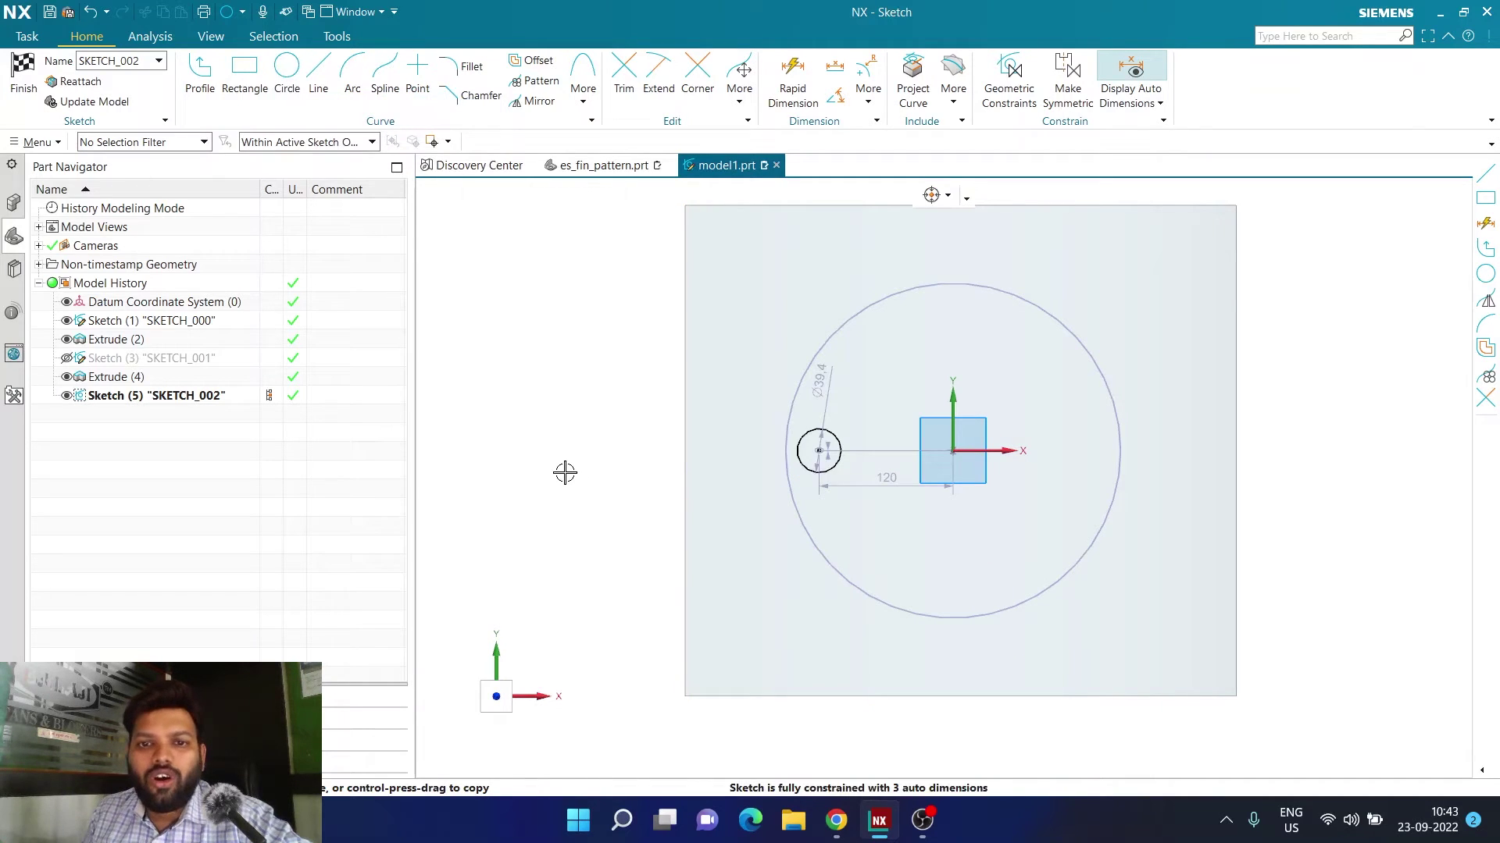
scroll(612, 469, "up", 1)
scroll(611, 470, "down", 1)
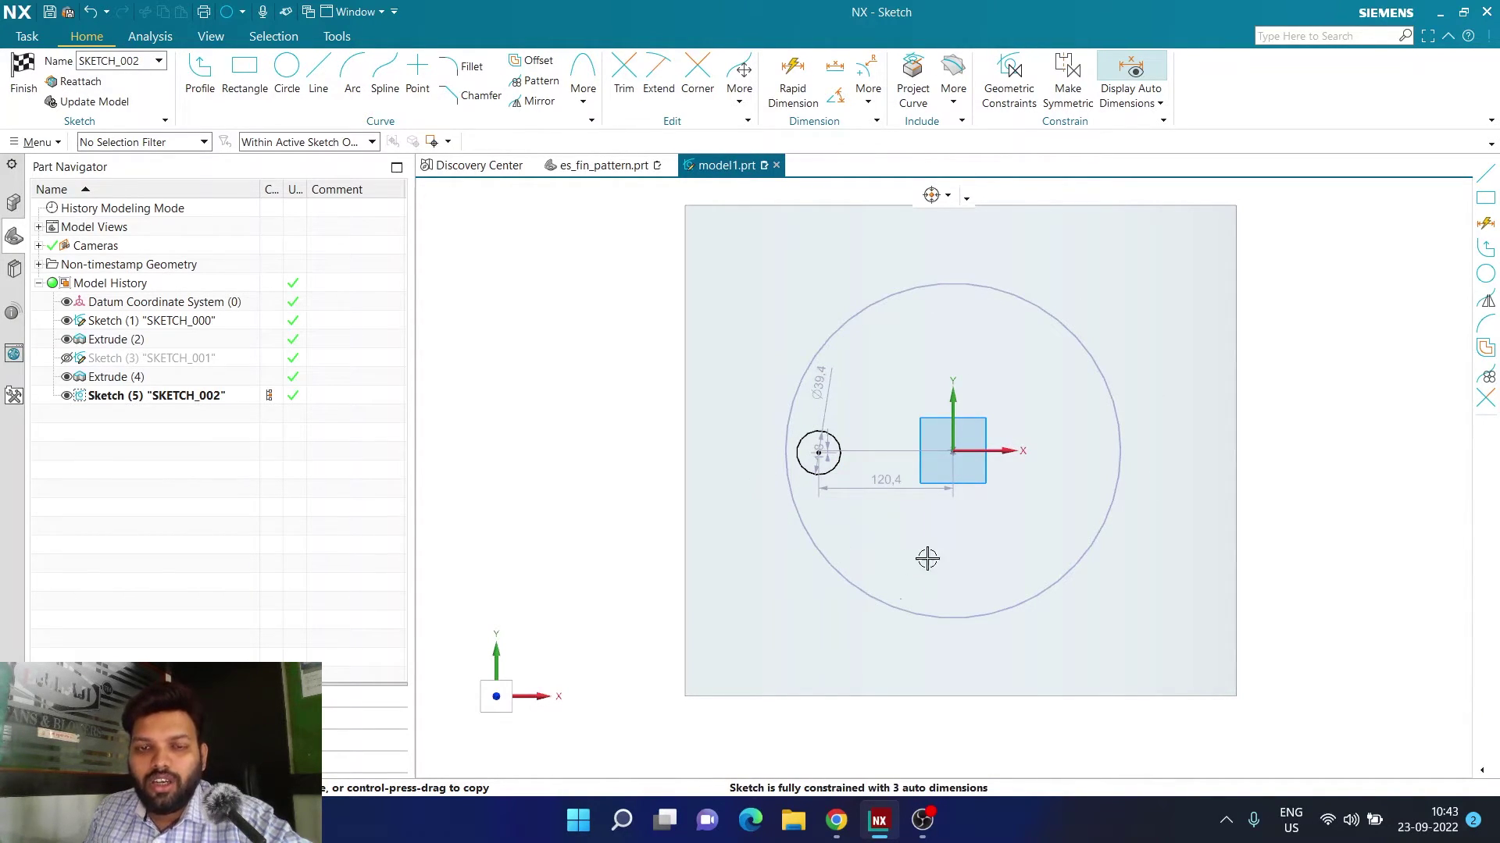
Step: Finish the pin sketch, try an Until Selected extrusion to the sheet, then cancel it
left_click(24, 86)
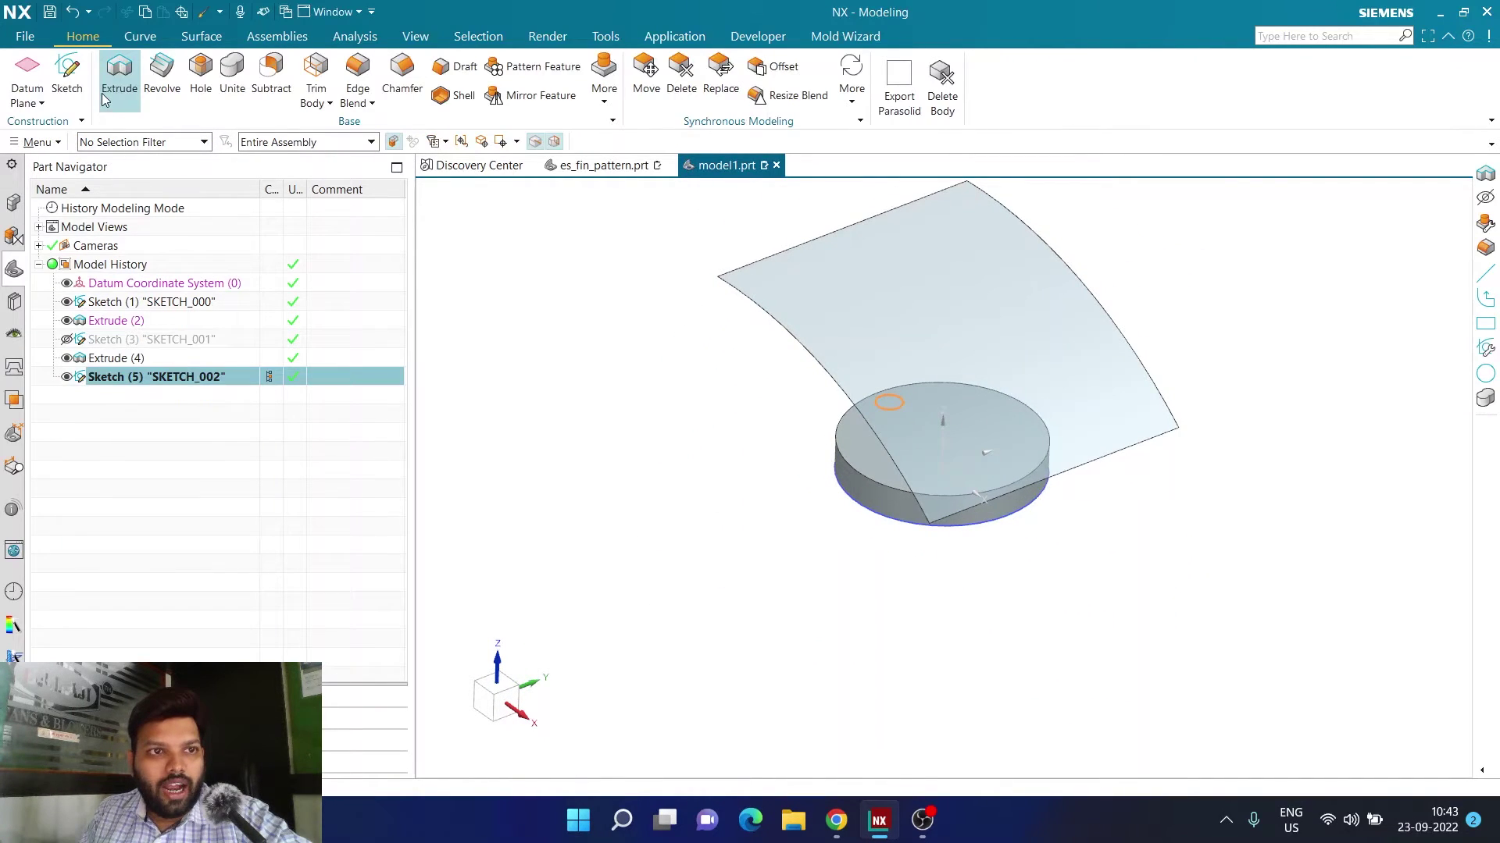
left_click(117, 88)
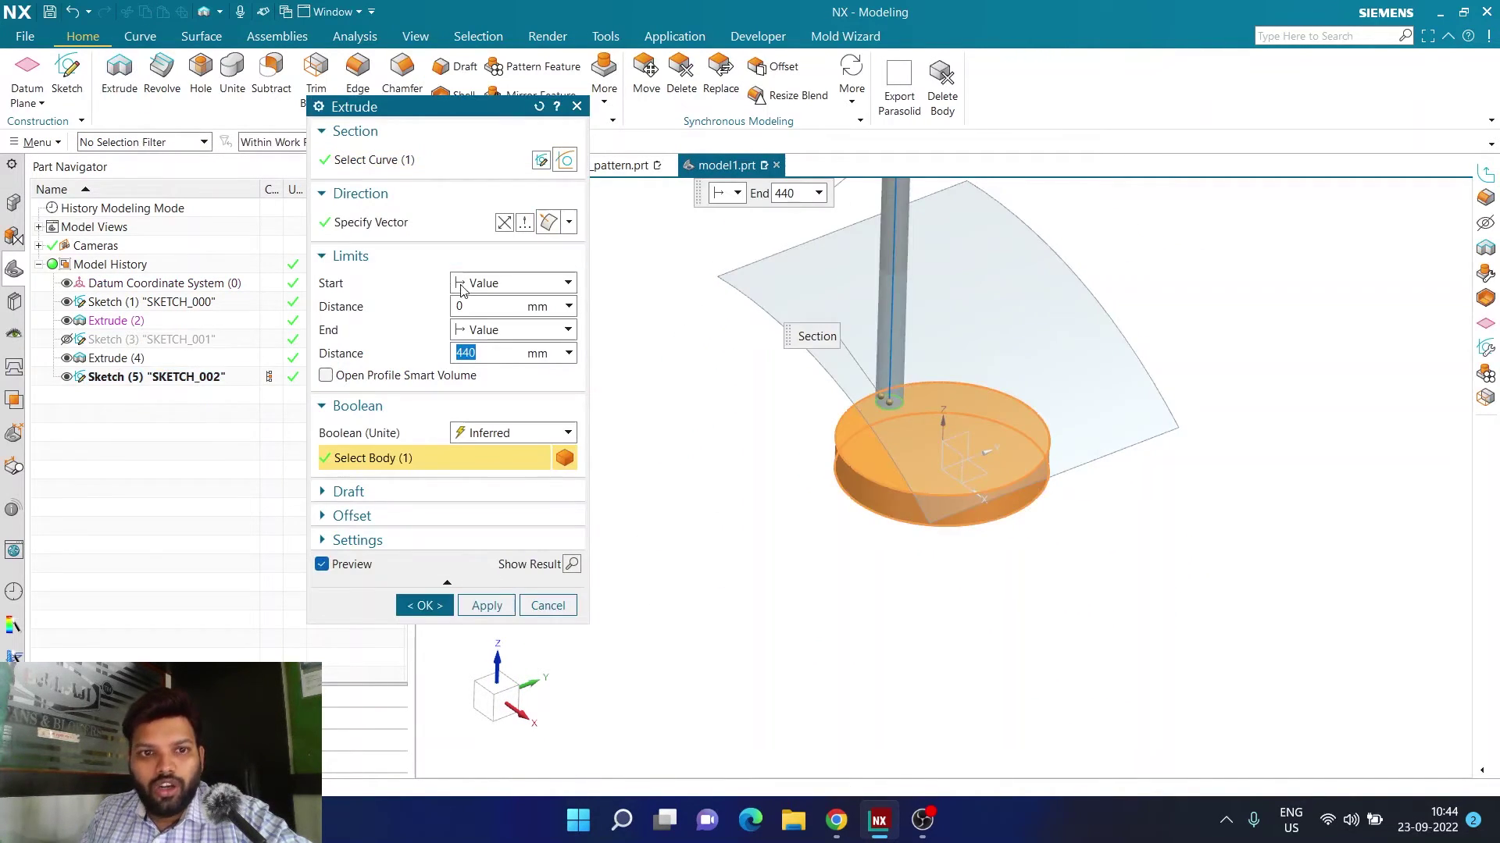
left_click(473, 331)
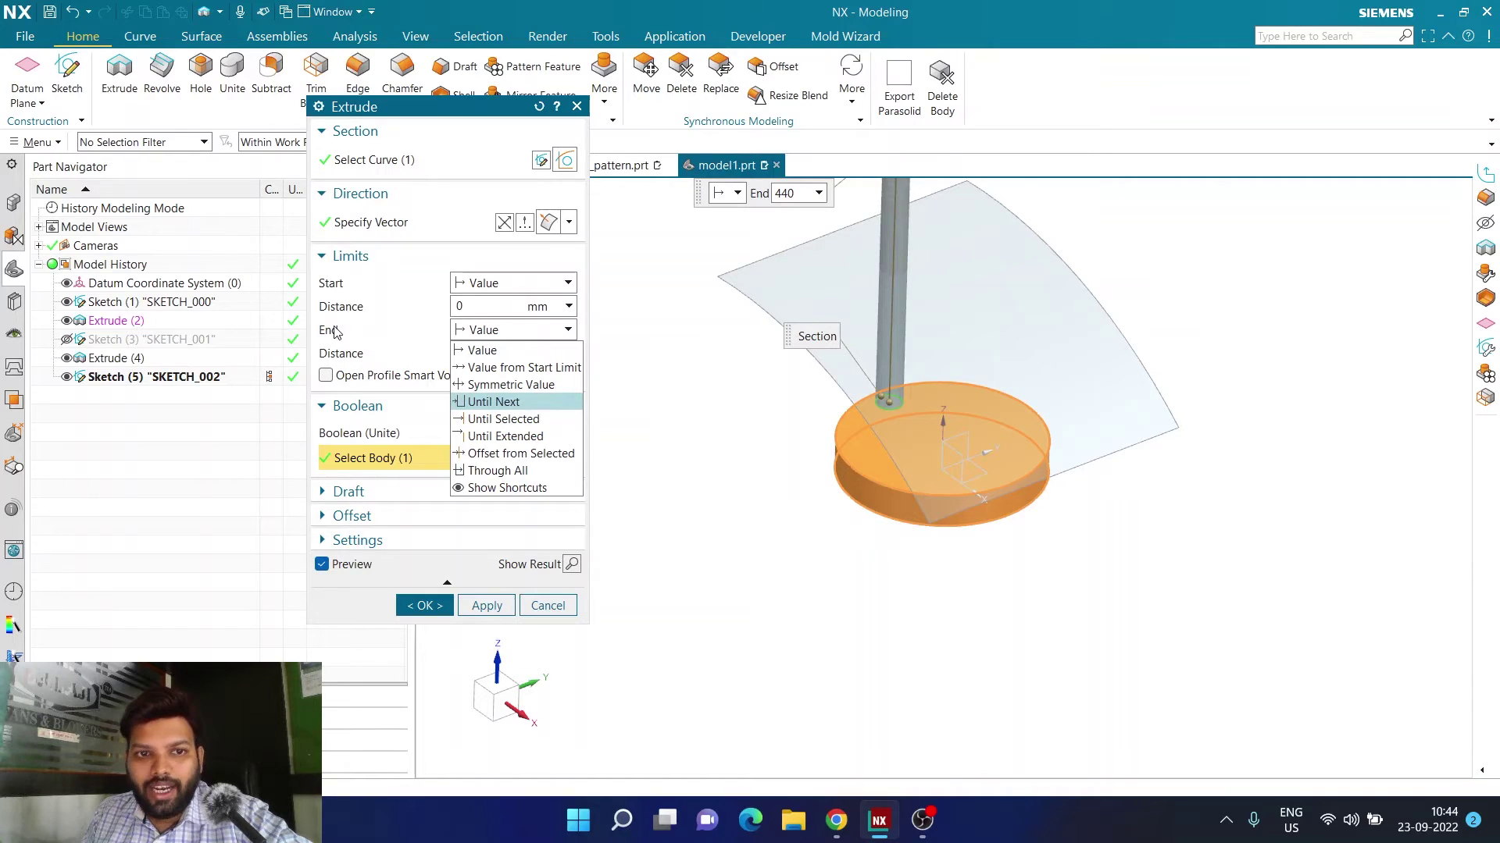
left_click(482, 419)
left_click(783, 293)
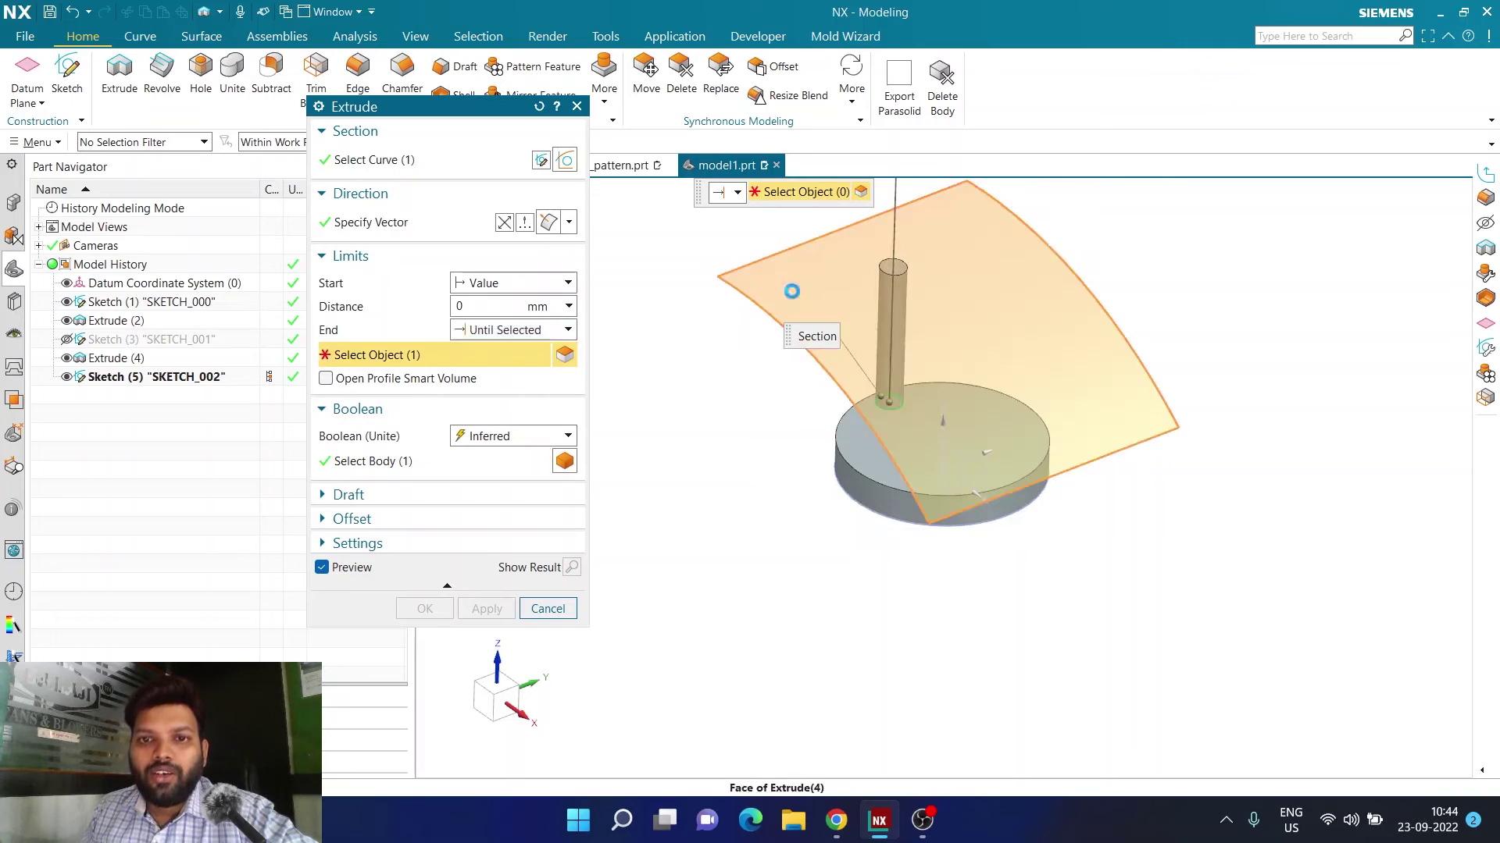
left_click(548, 609)
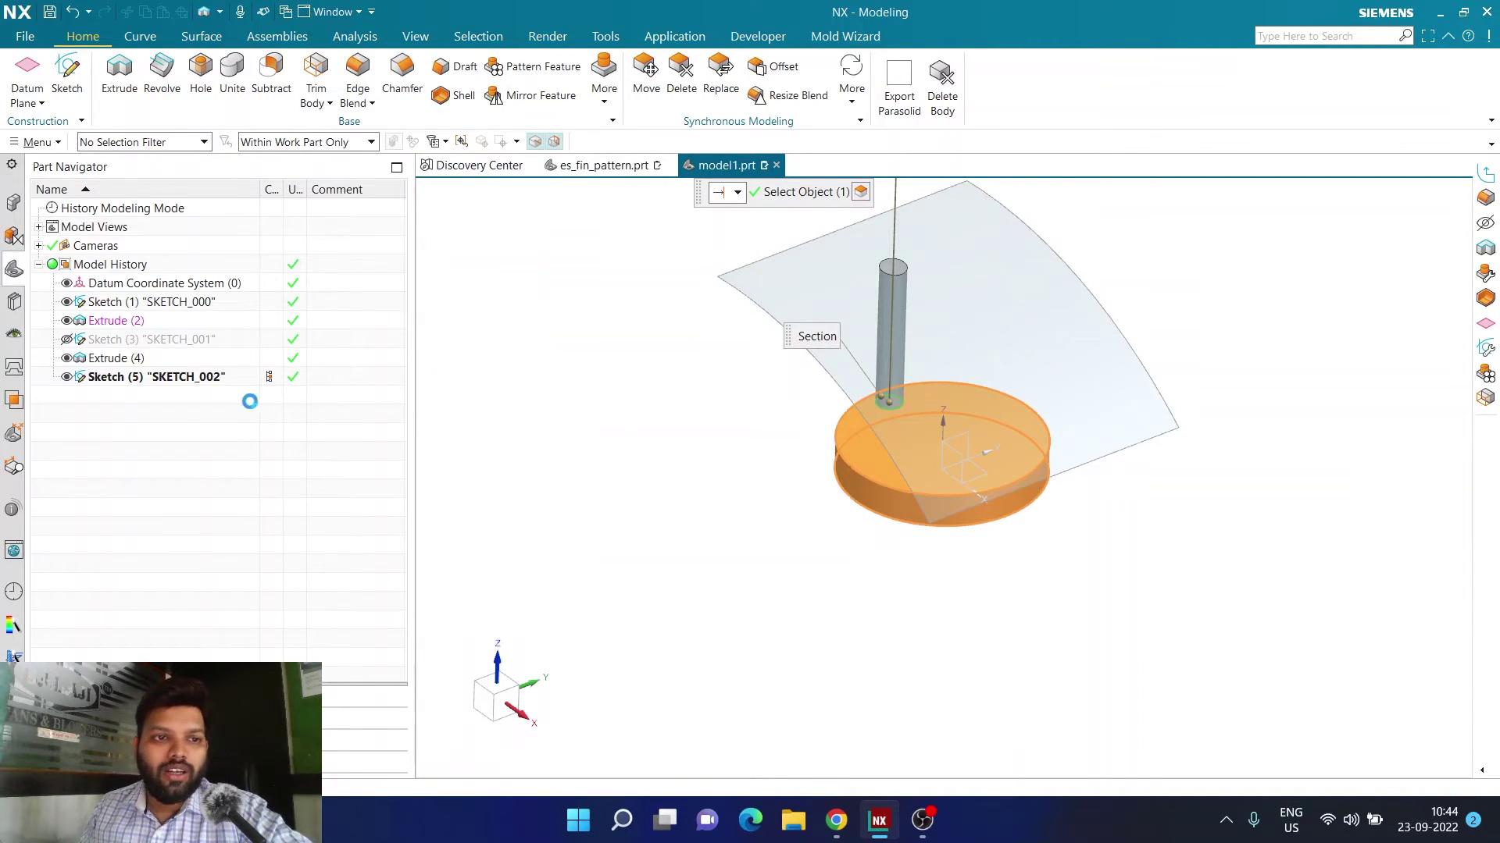
Step: Re-extrude SKETCH_002 Until Selected on the curved sheet, creating the pin Extrude (6)
left_click(208, 381)
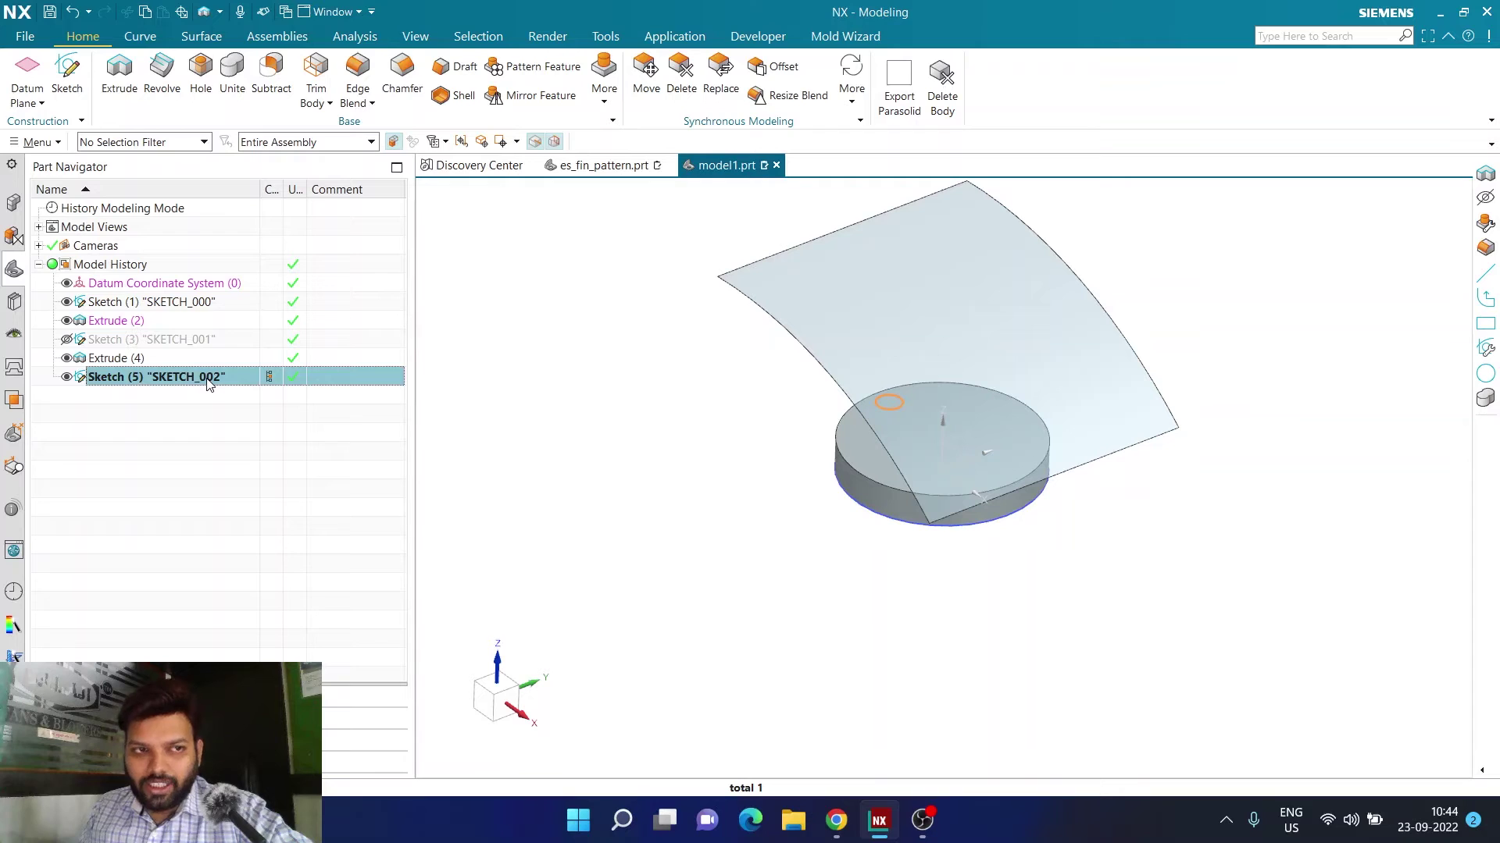
left_click(128, 96)
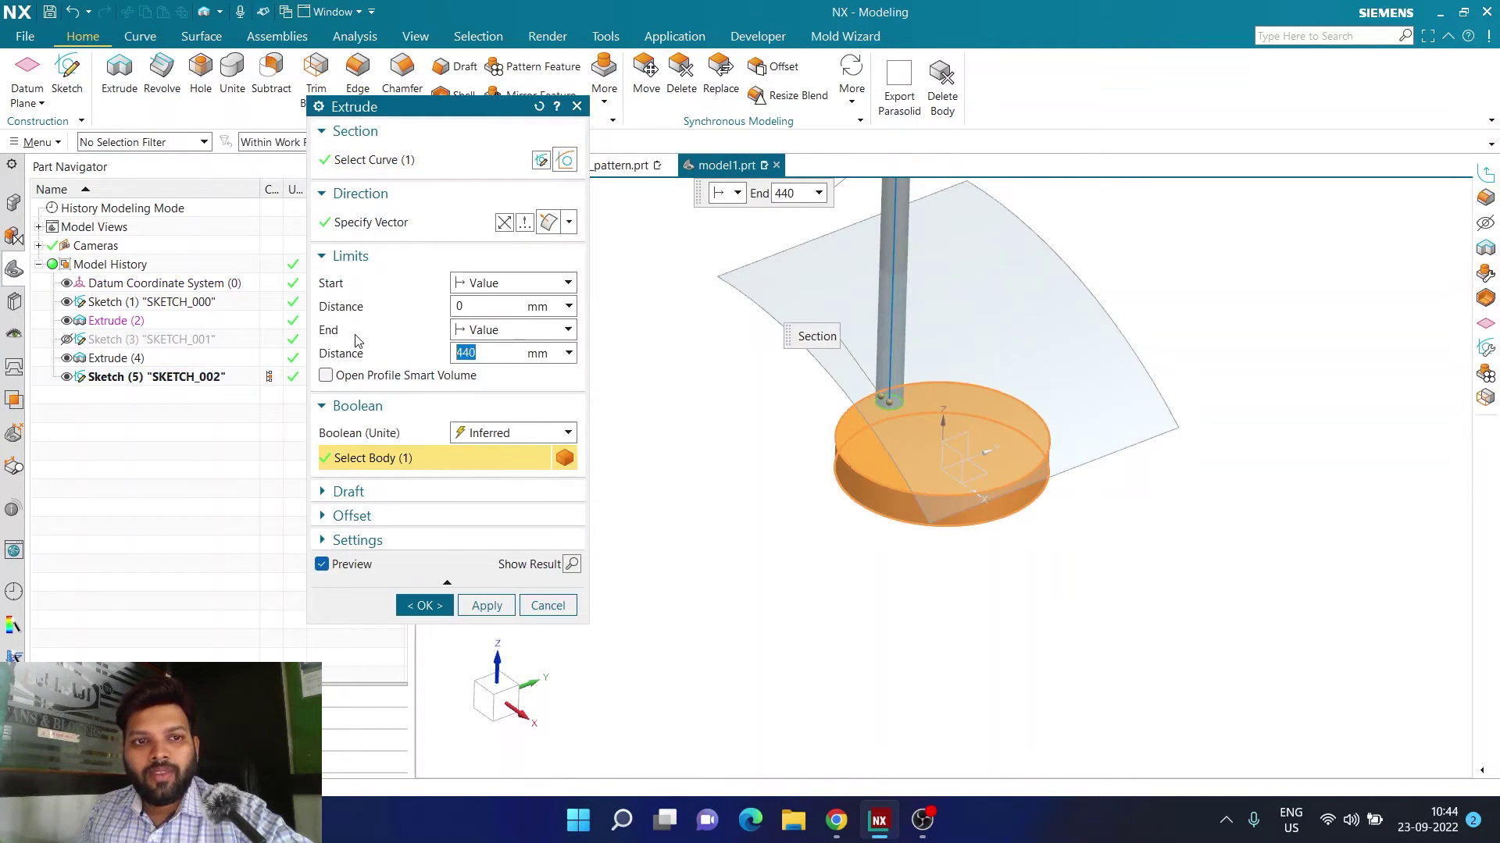
left_click(486, 332)
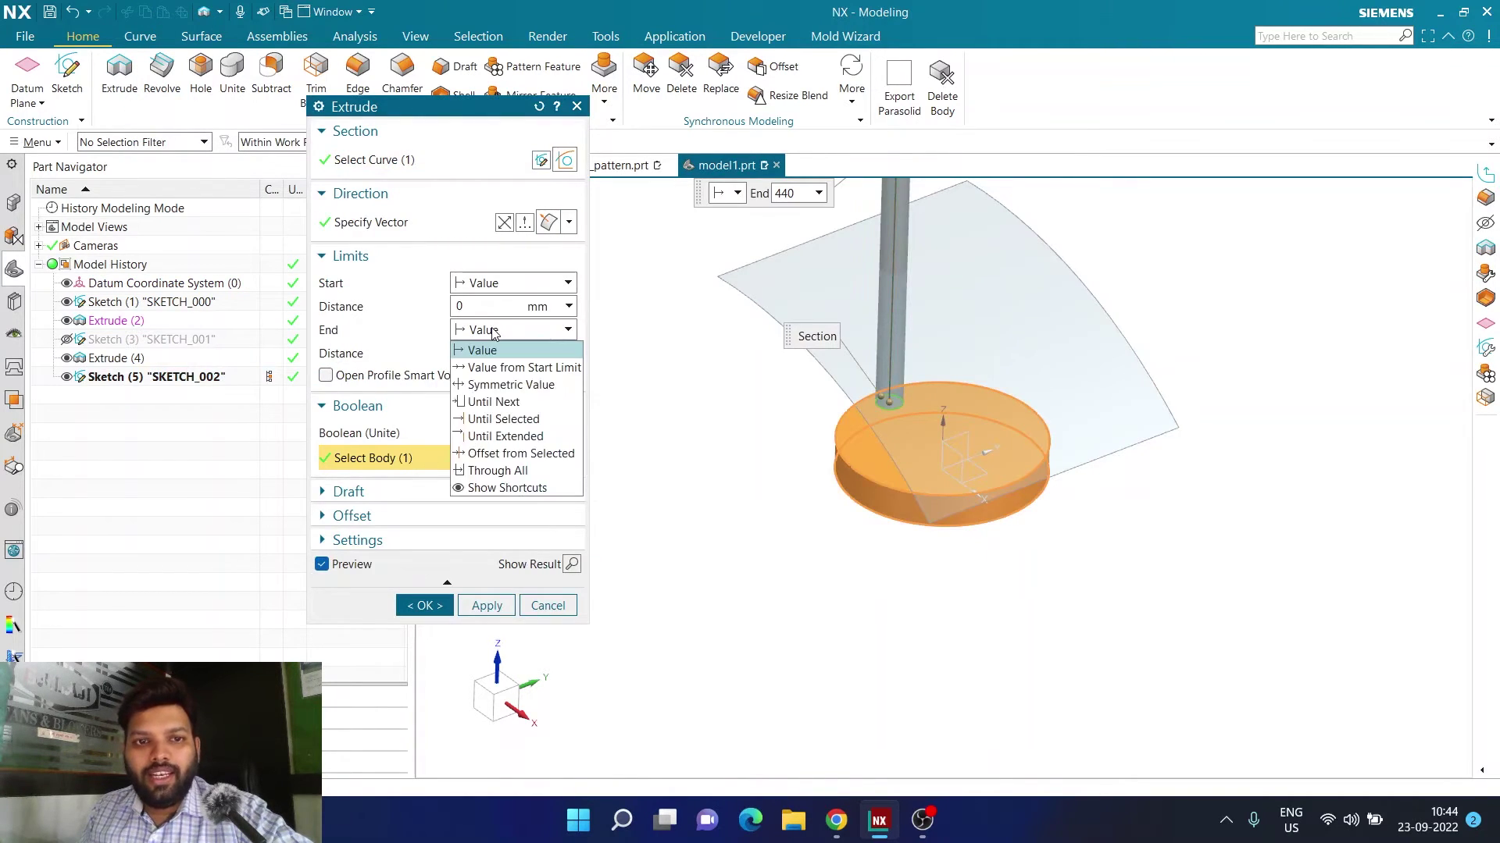
left_click(490, 420)
left_click(795, 294)
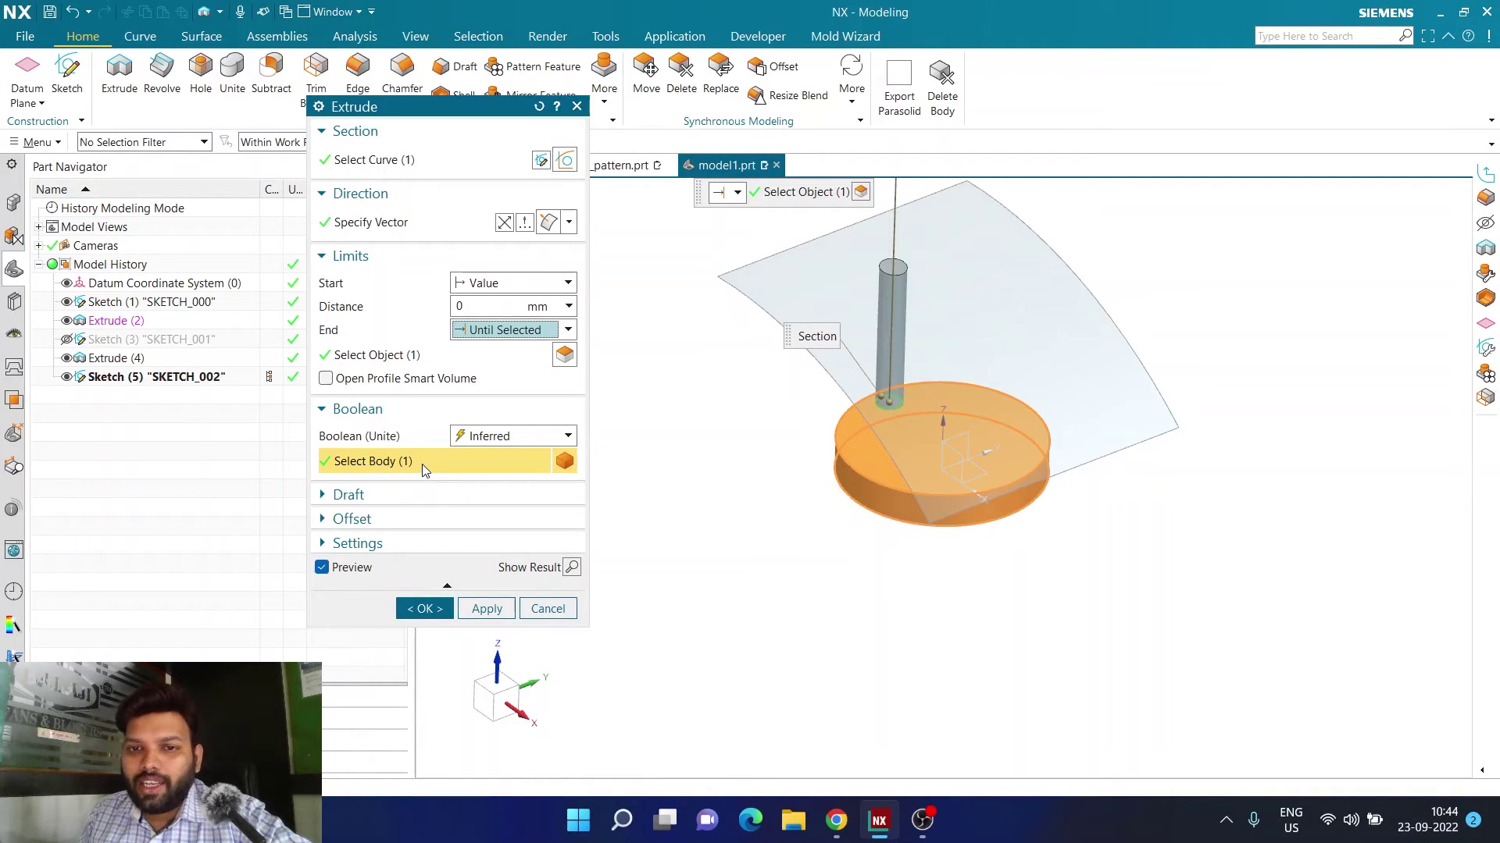
left_click(419, 609)
middle_click_drag(566, 489, 644, 451)
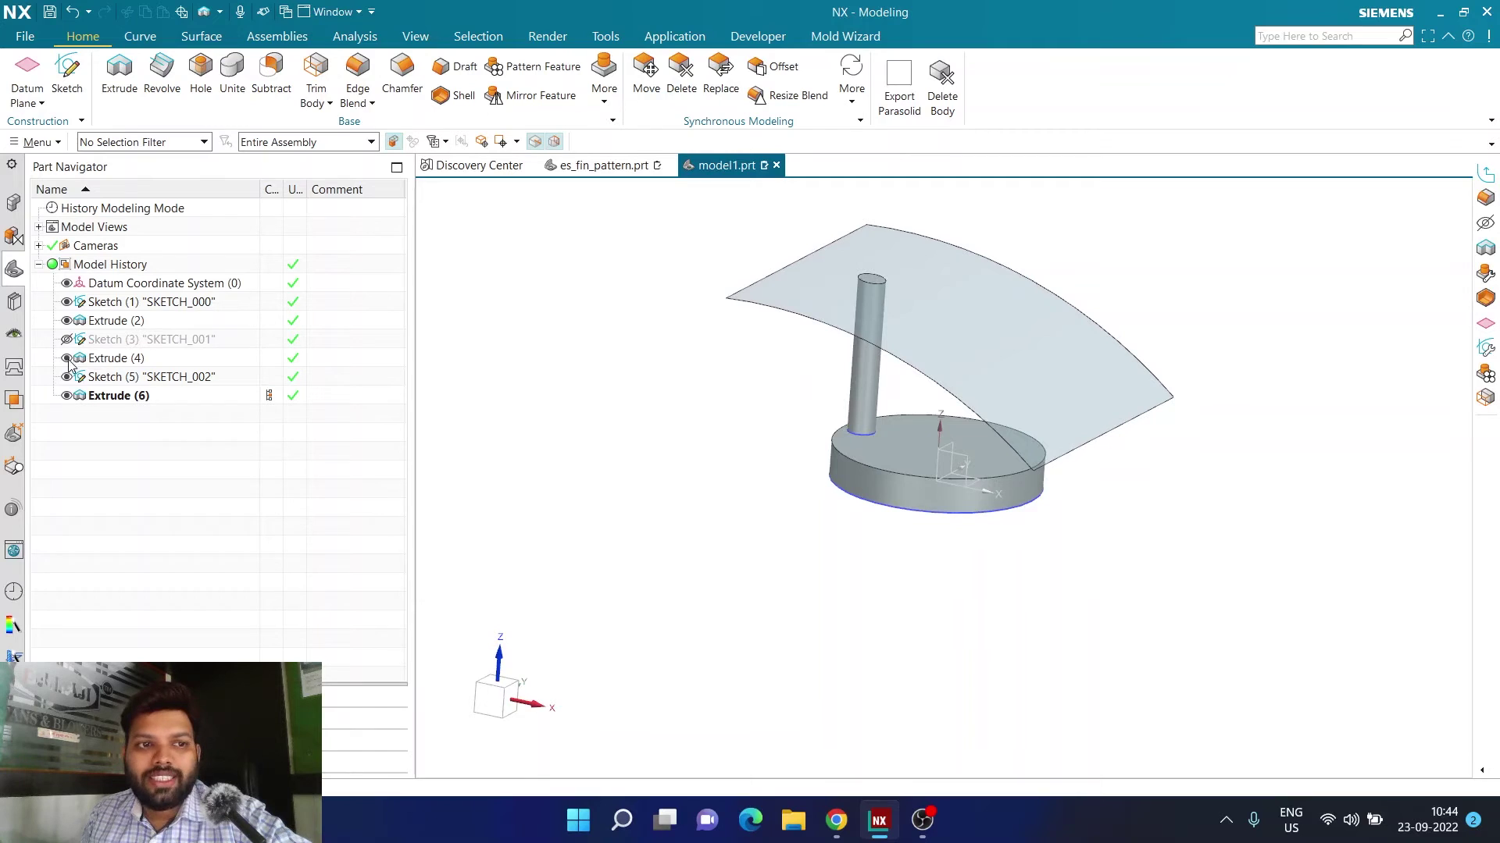
Step: Hide the curved sheet Extrude (4) and select the pin feature Extrude (6)
left_click(117, 359)
left_click(66, 358)
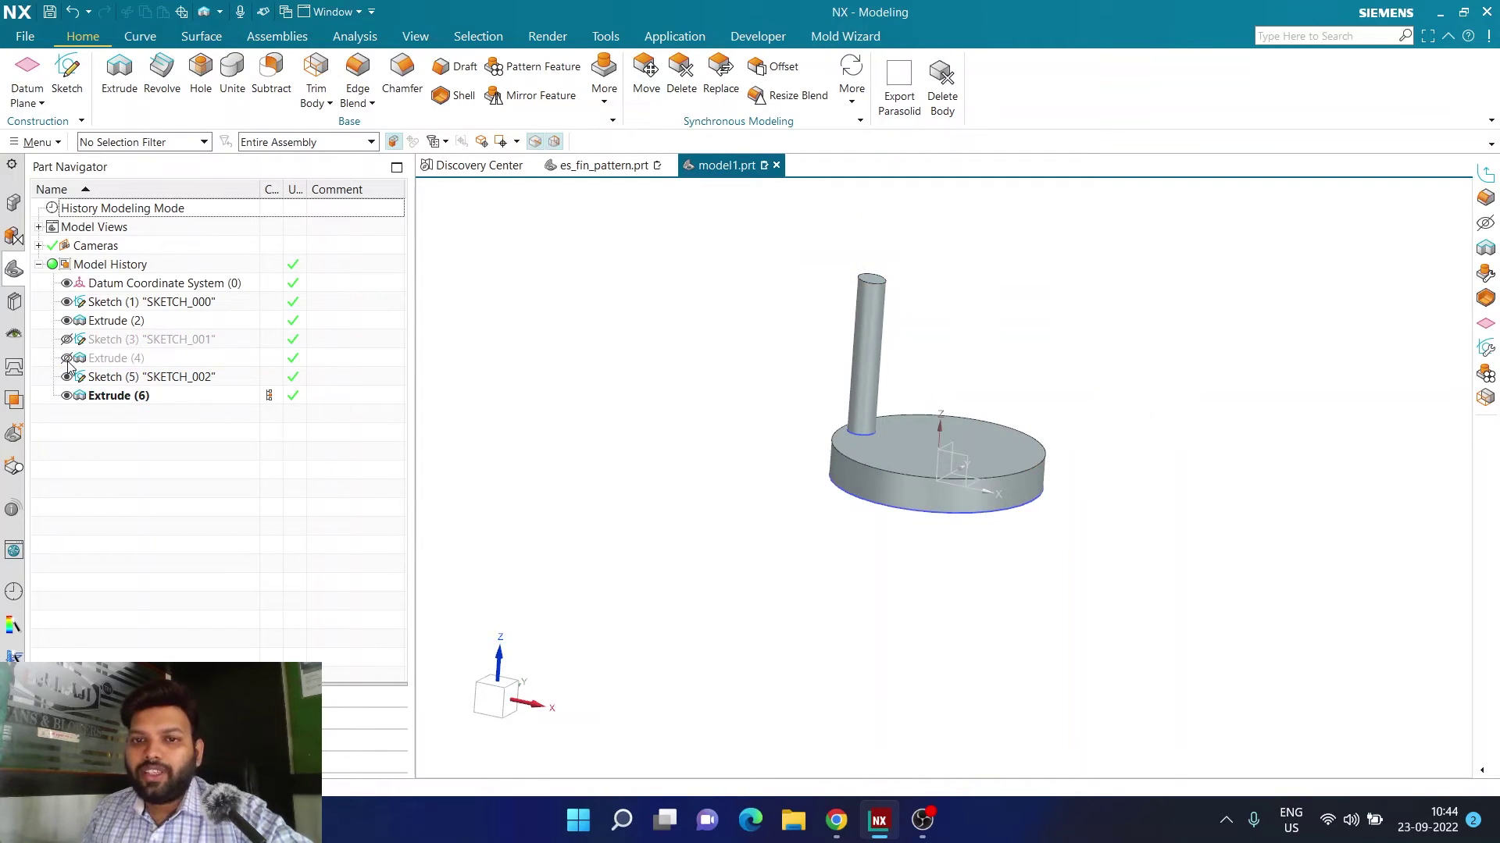
scroll(928, 328, "up", 3)
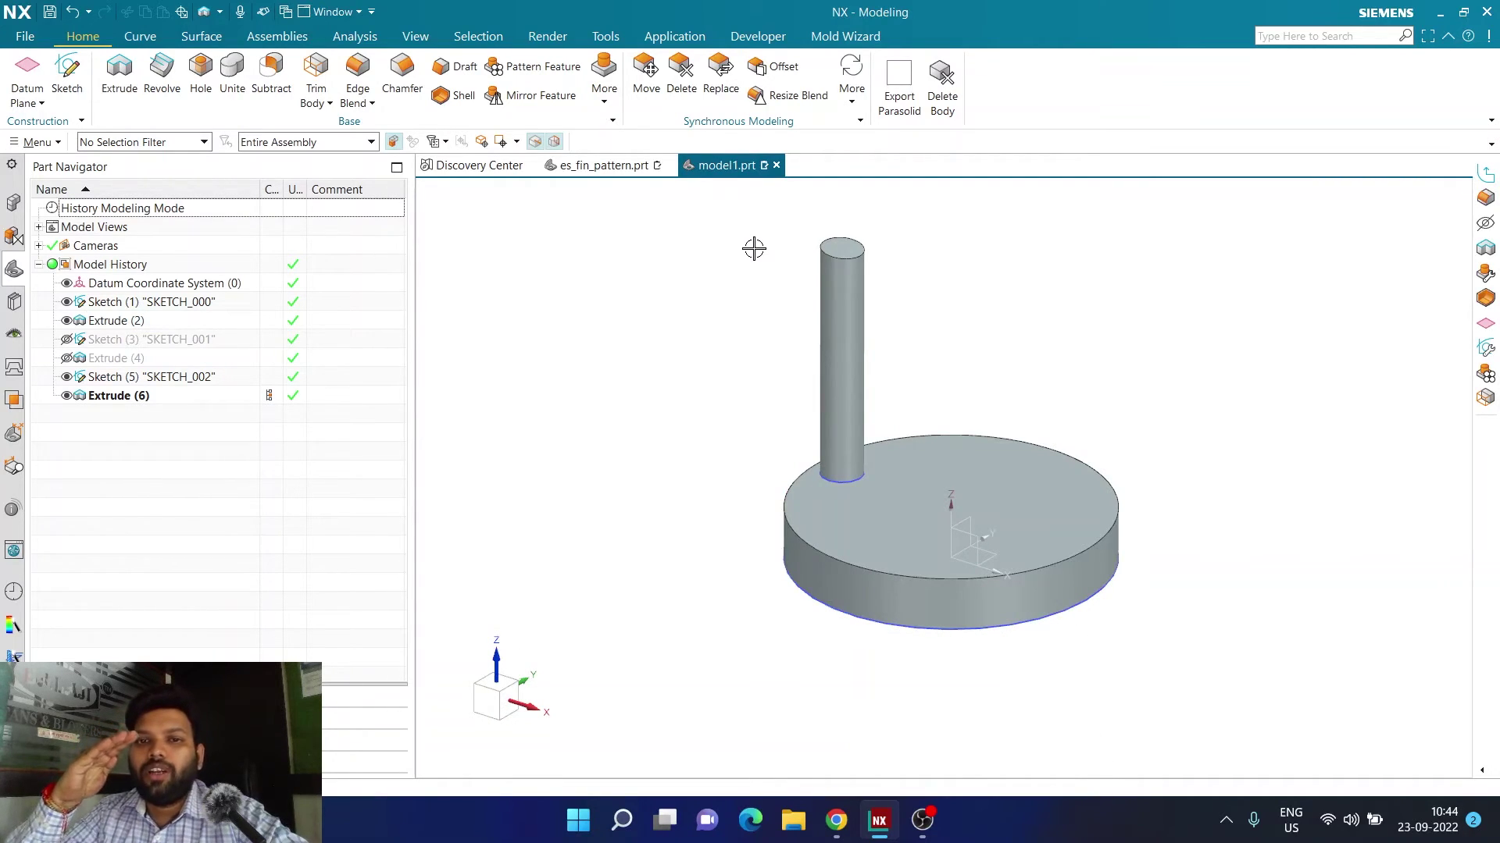
left_click(151, 400)
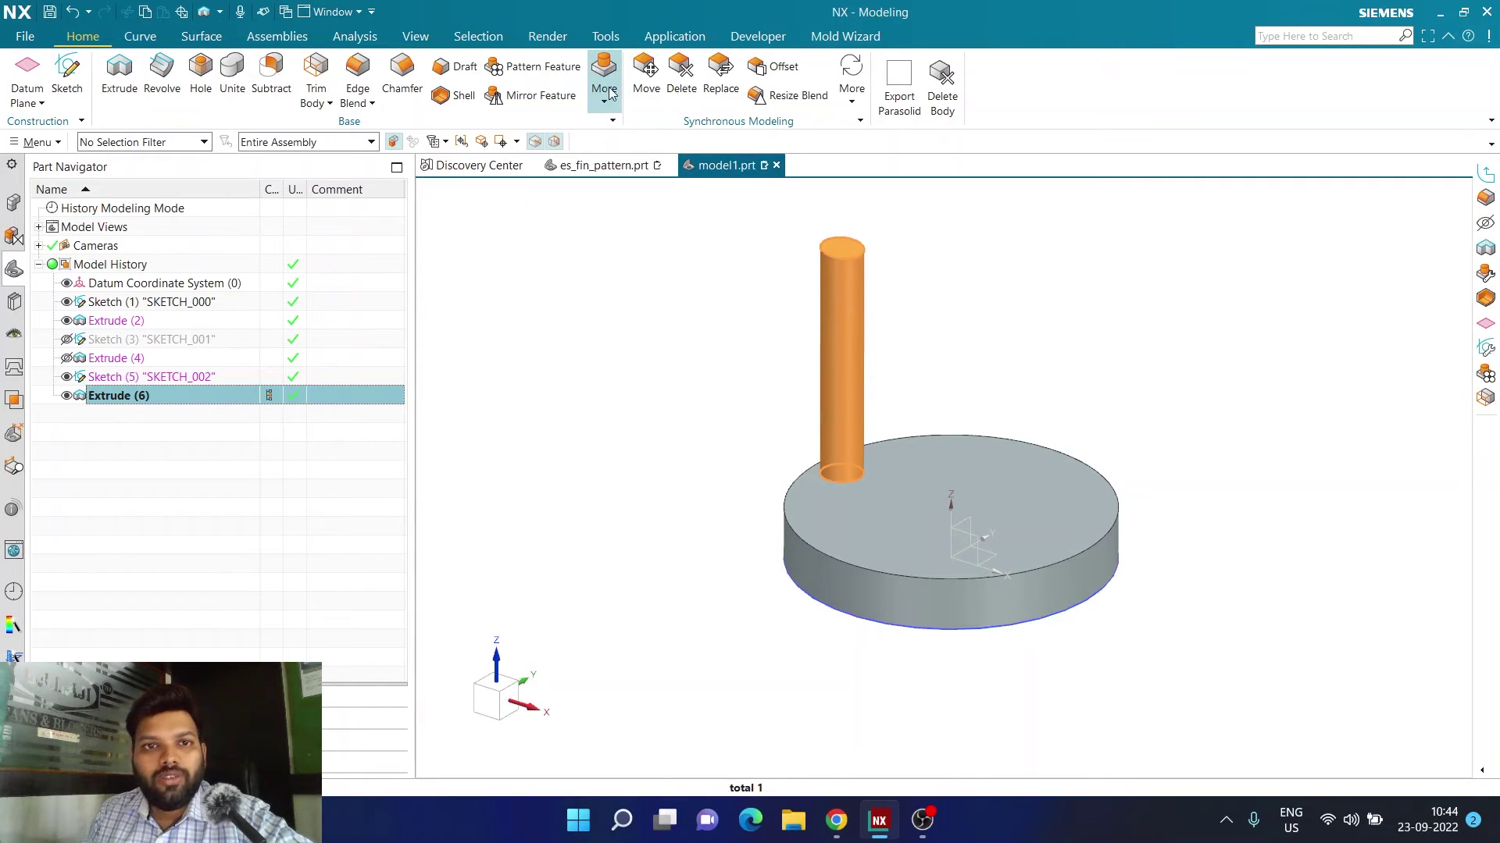
Step: Start a circular Pattern Feature of the pin about the Z axis, centred on the disk edge
left_click(566, 68)
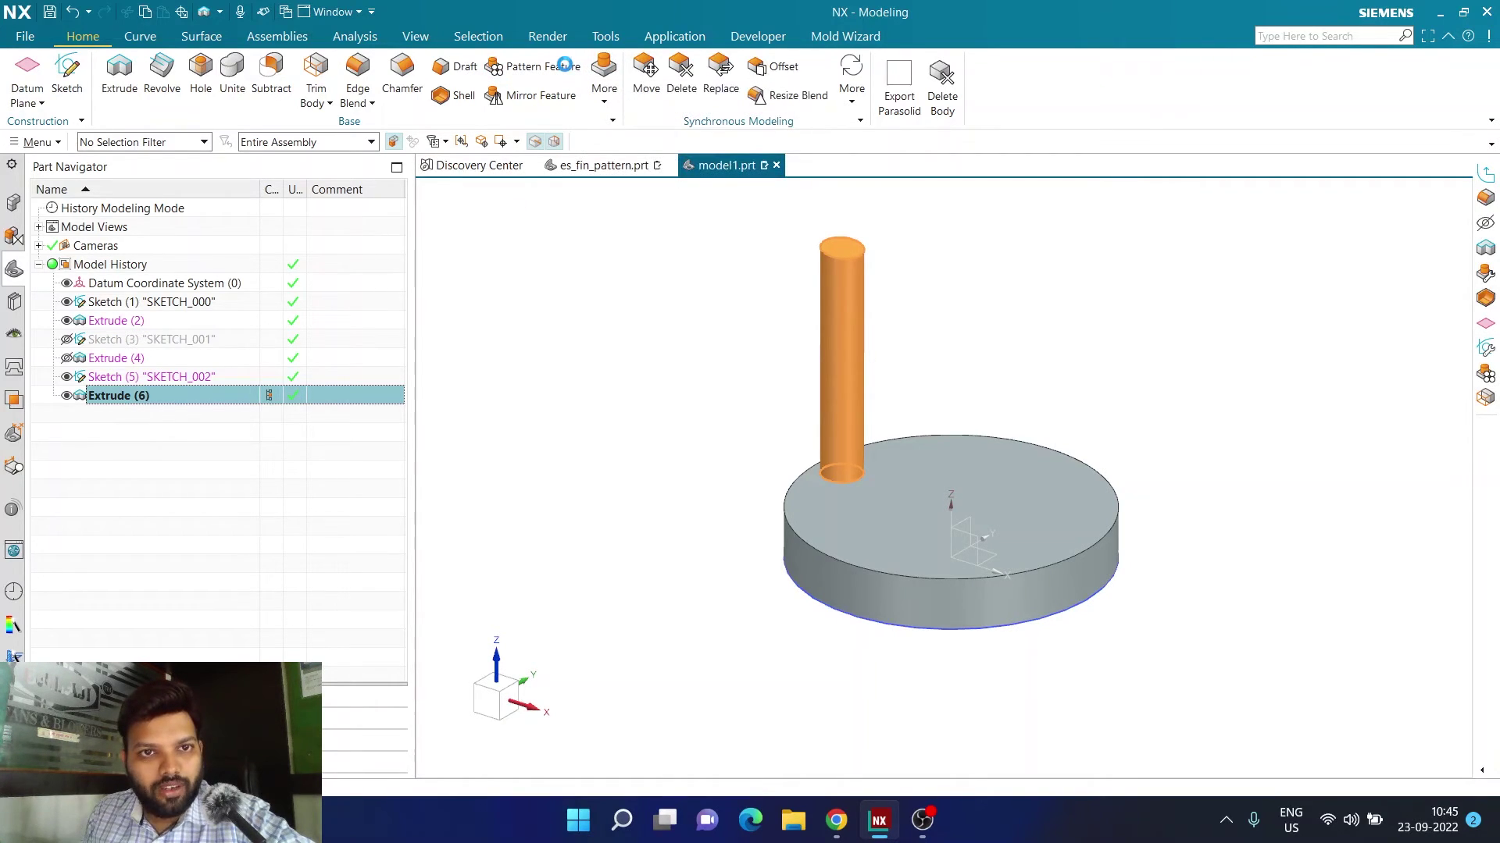
left_click(539, 244)
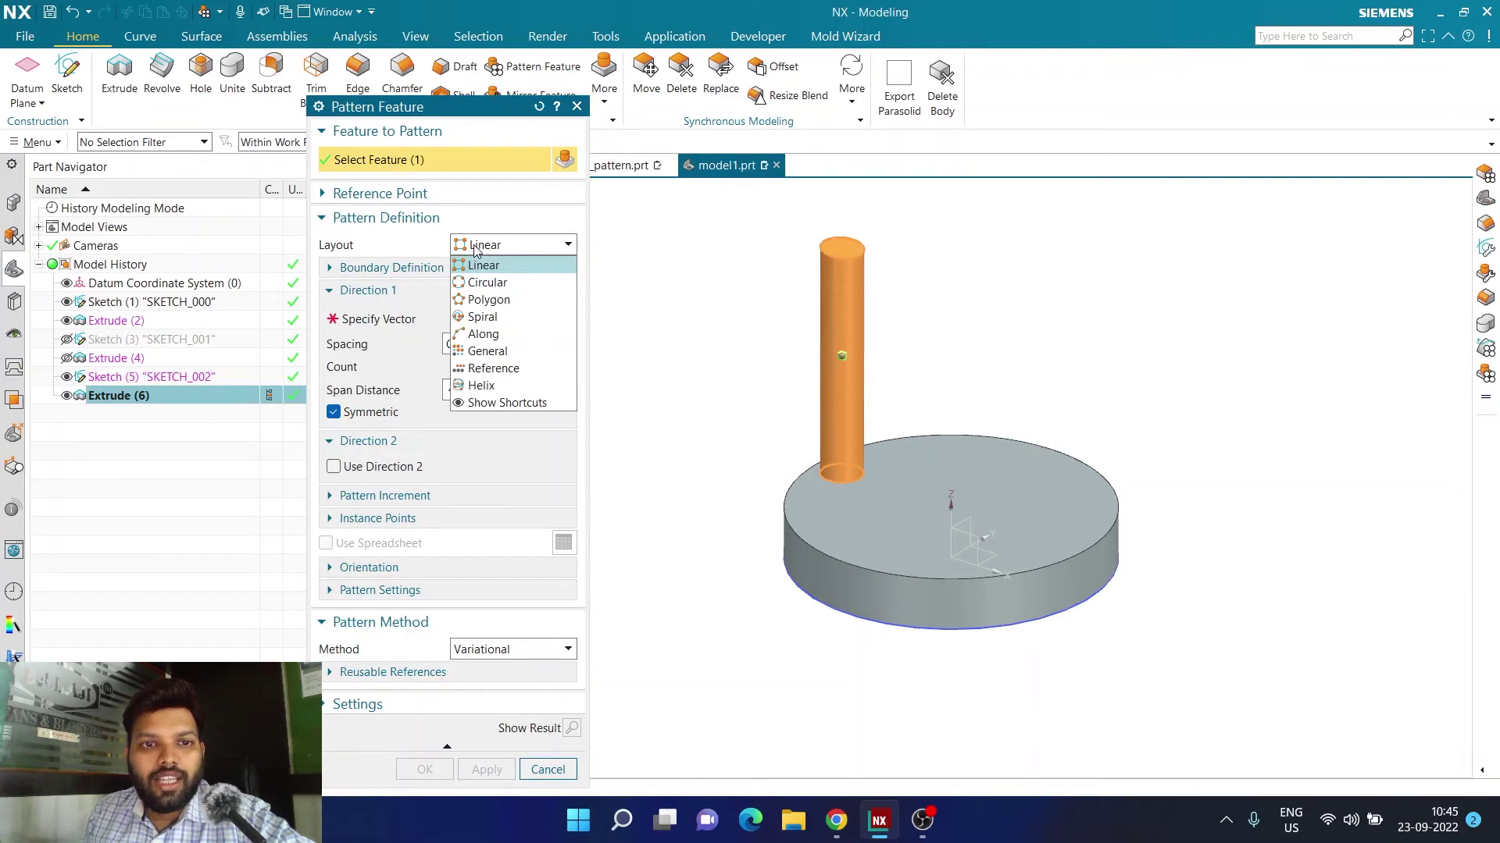
left_click(486, 281)
left_click(414, 292)
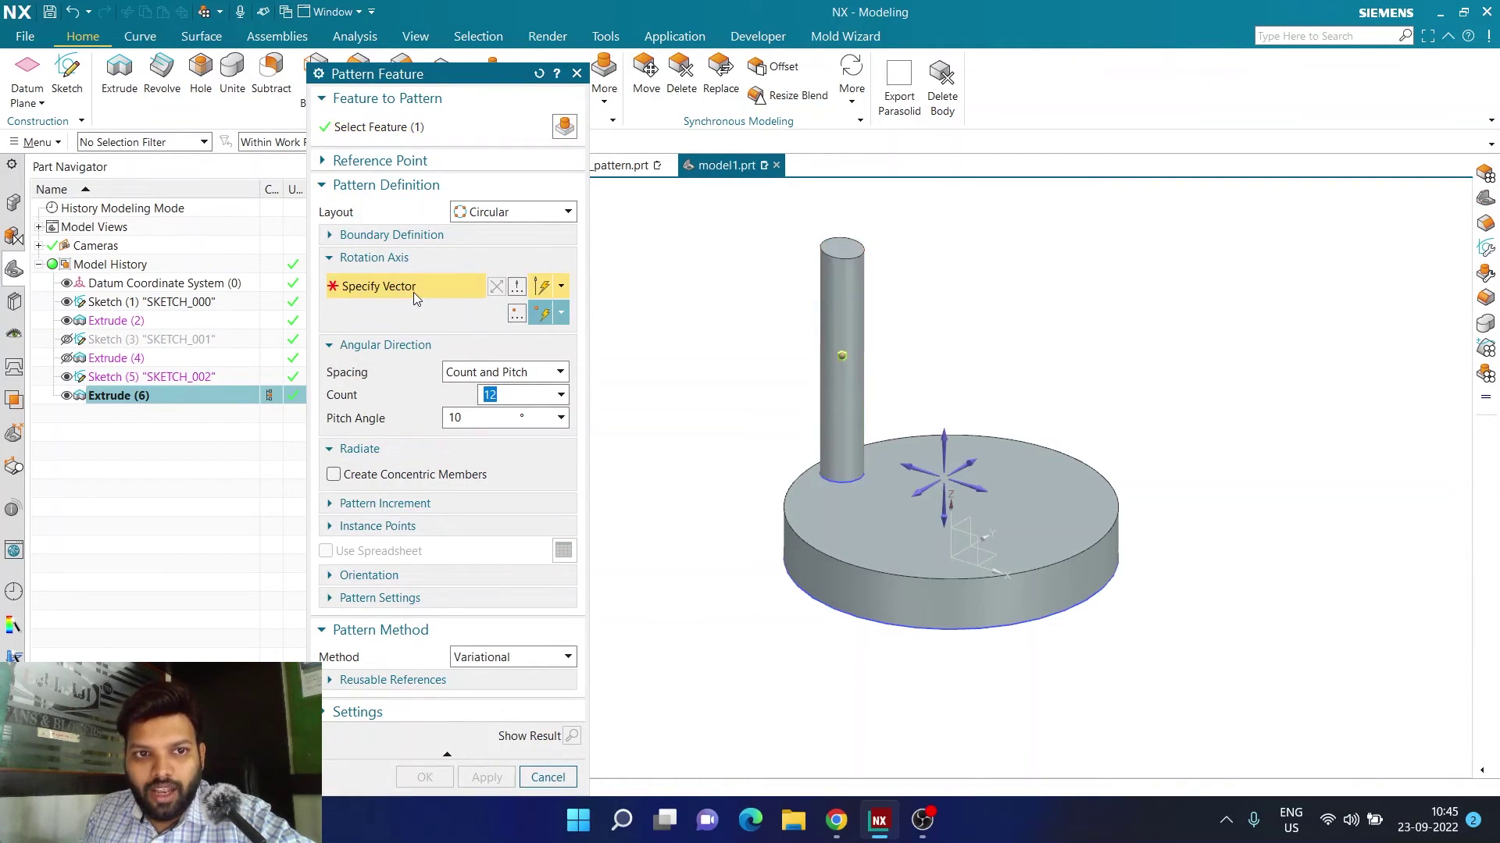
left_click(941, 500)
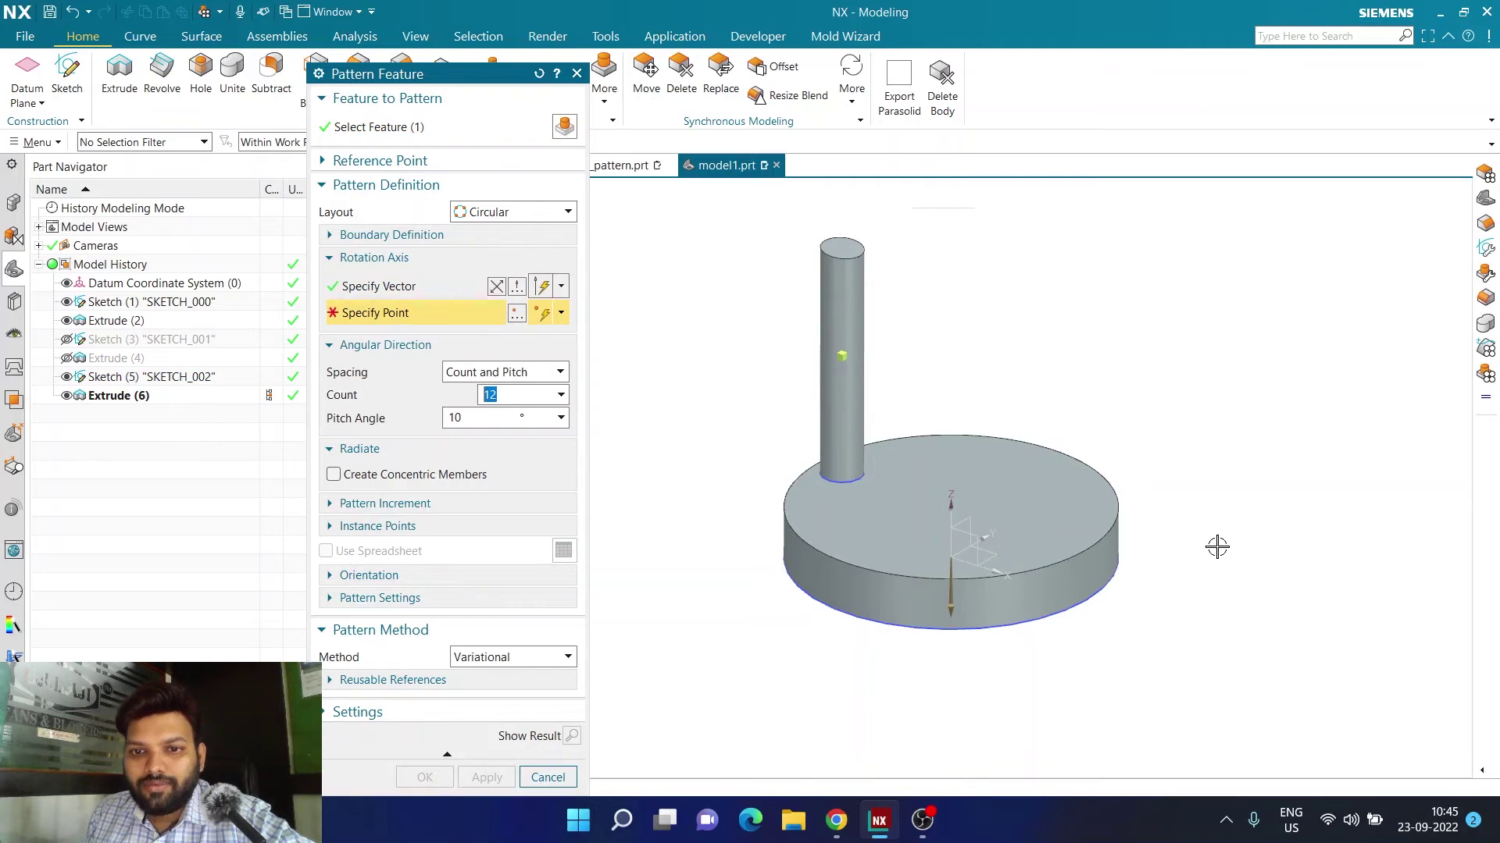
left_click(922, 578)
Step: Set spacing to Count and Span with a 360° span angle and a count of 10
left_click(507, 372)
left_click(495, 407)
double_click(494, 412)
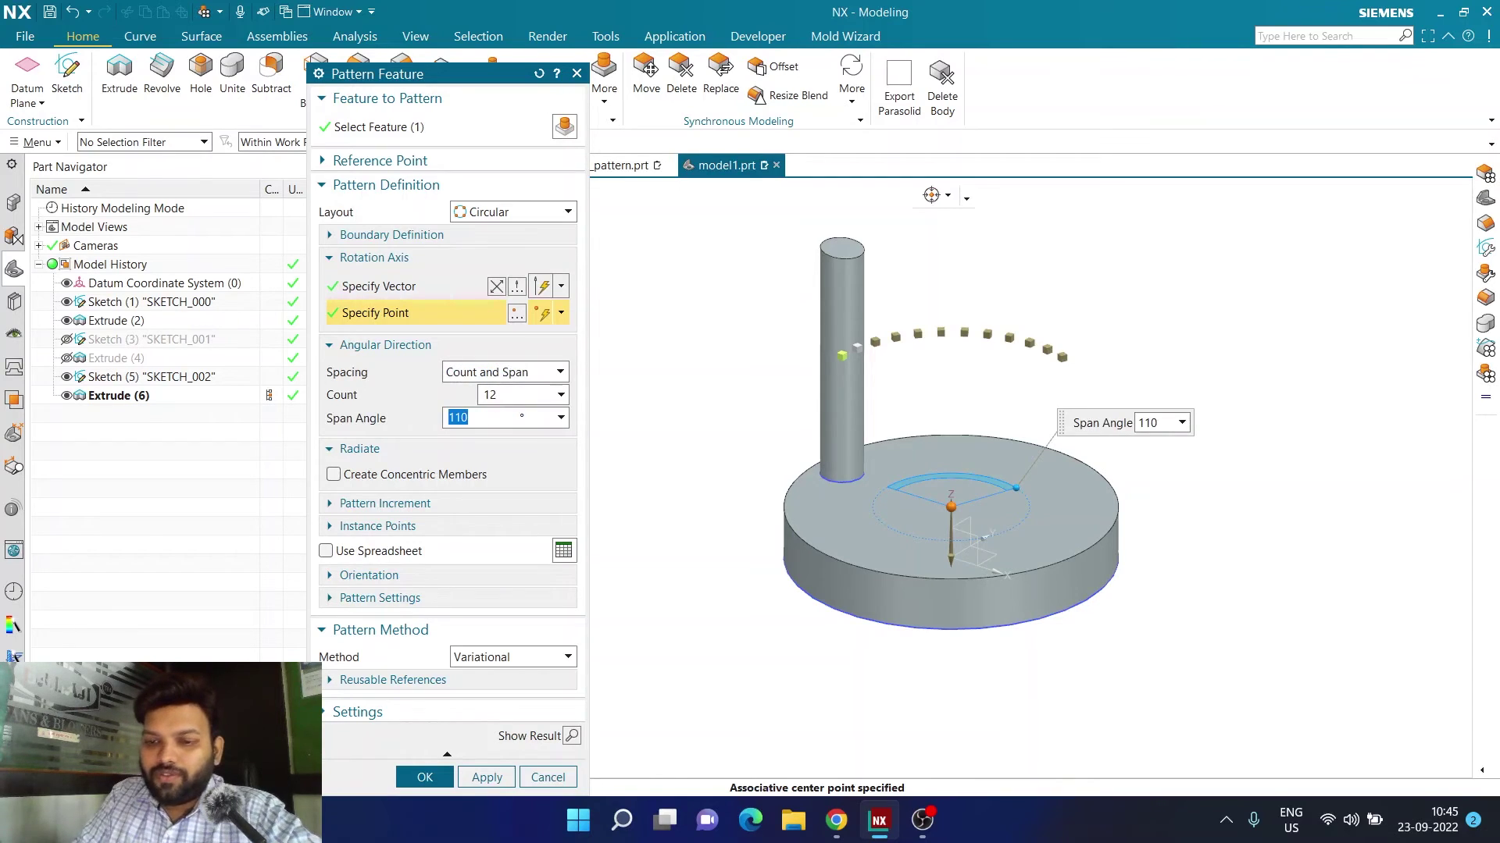
type("360")
key("Return")
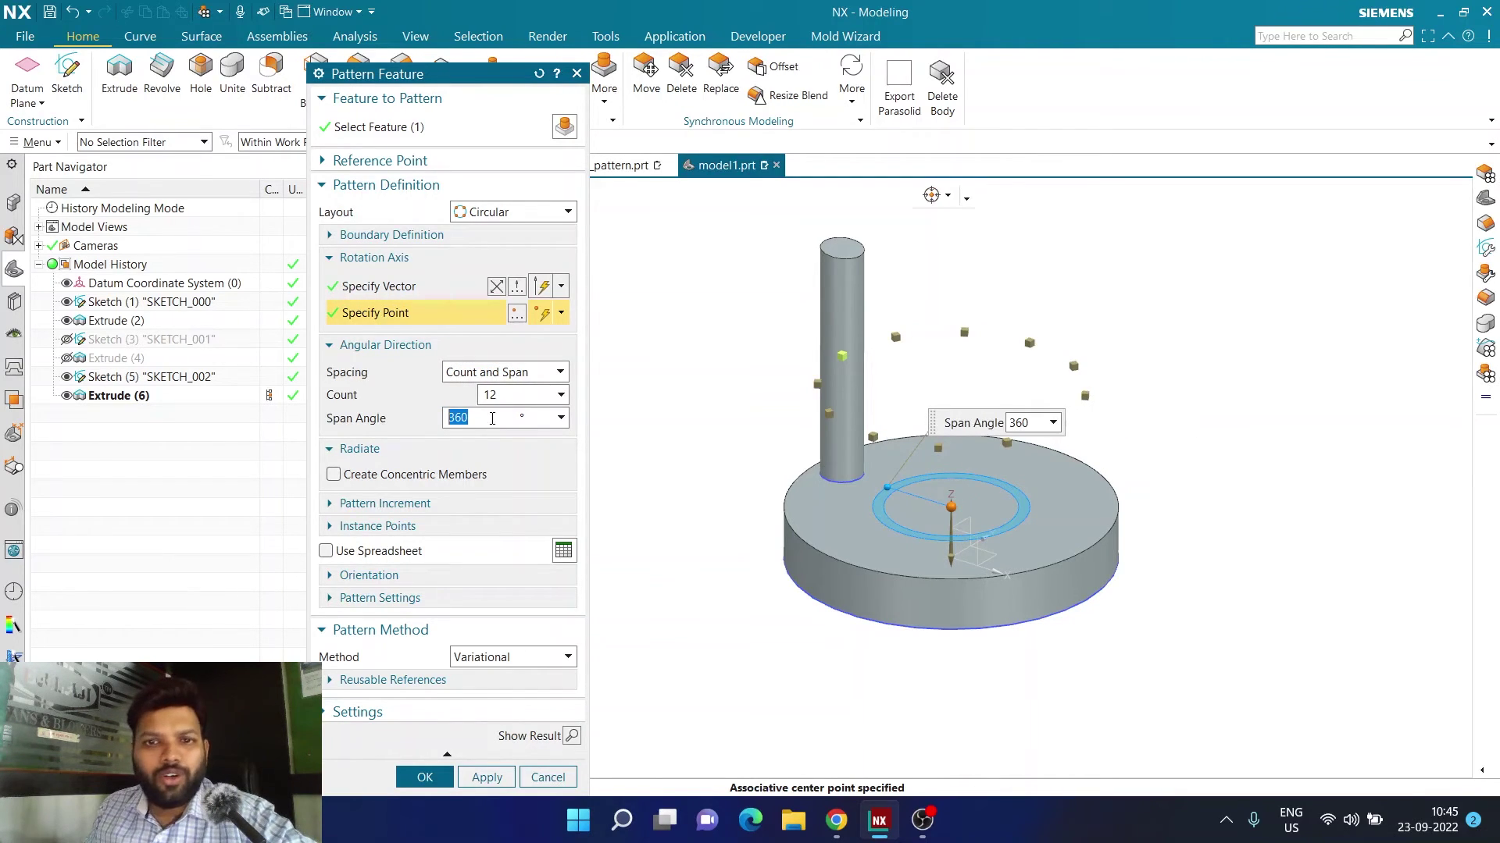
double_click(490, 395)
type("10")
key("Return")
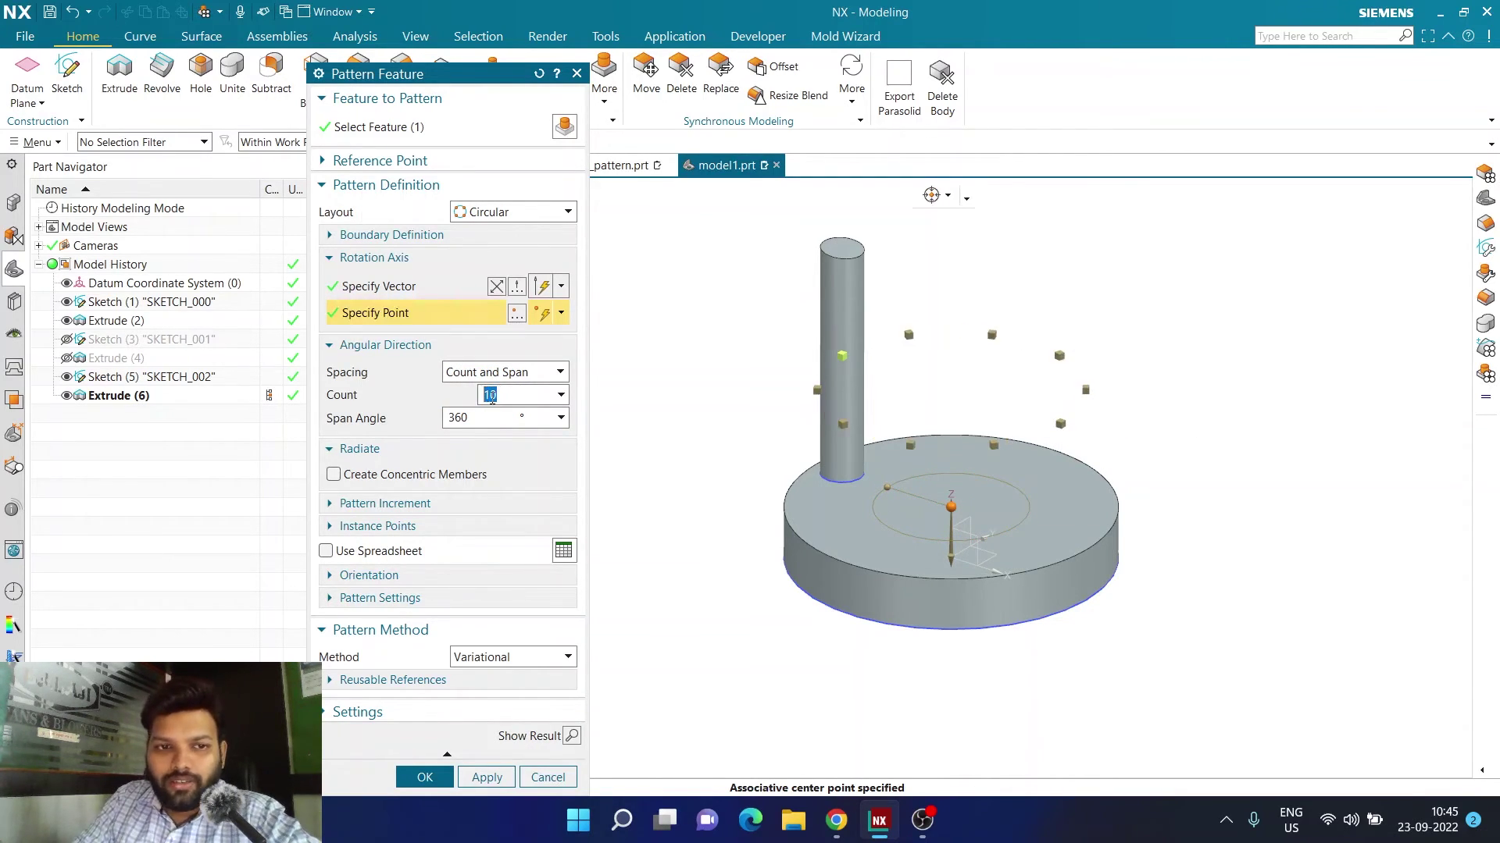
Step: Apply the ten-pin circular pattern and view the resulting ring of pins
left_click_drag(420, 102, 173, 44)
left_click(327, 676)
middle_click_drag(867, 469, 855, 328)
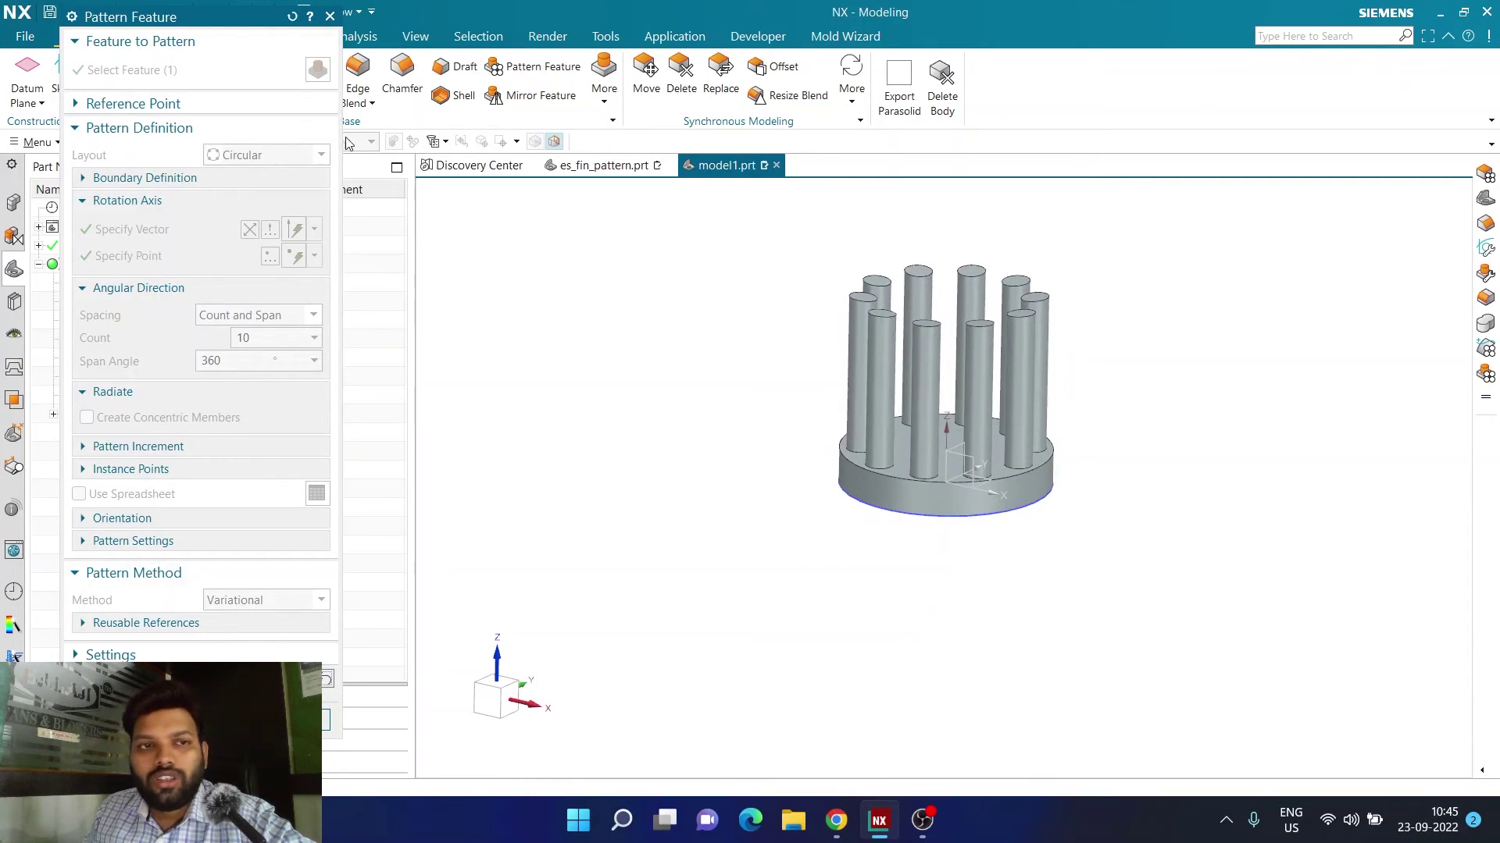
left_click_drag(224, 17, 438, 26)
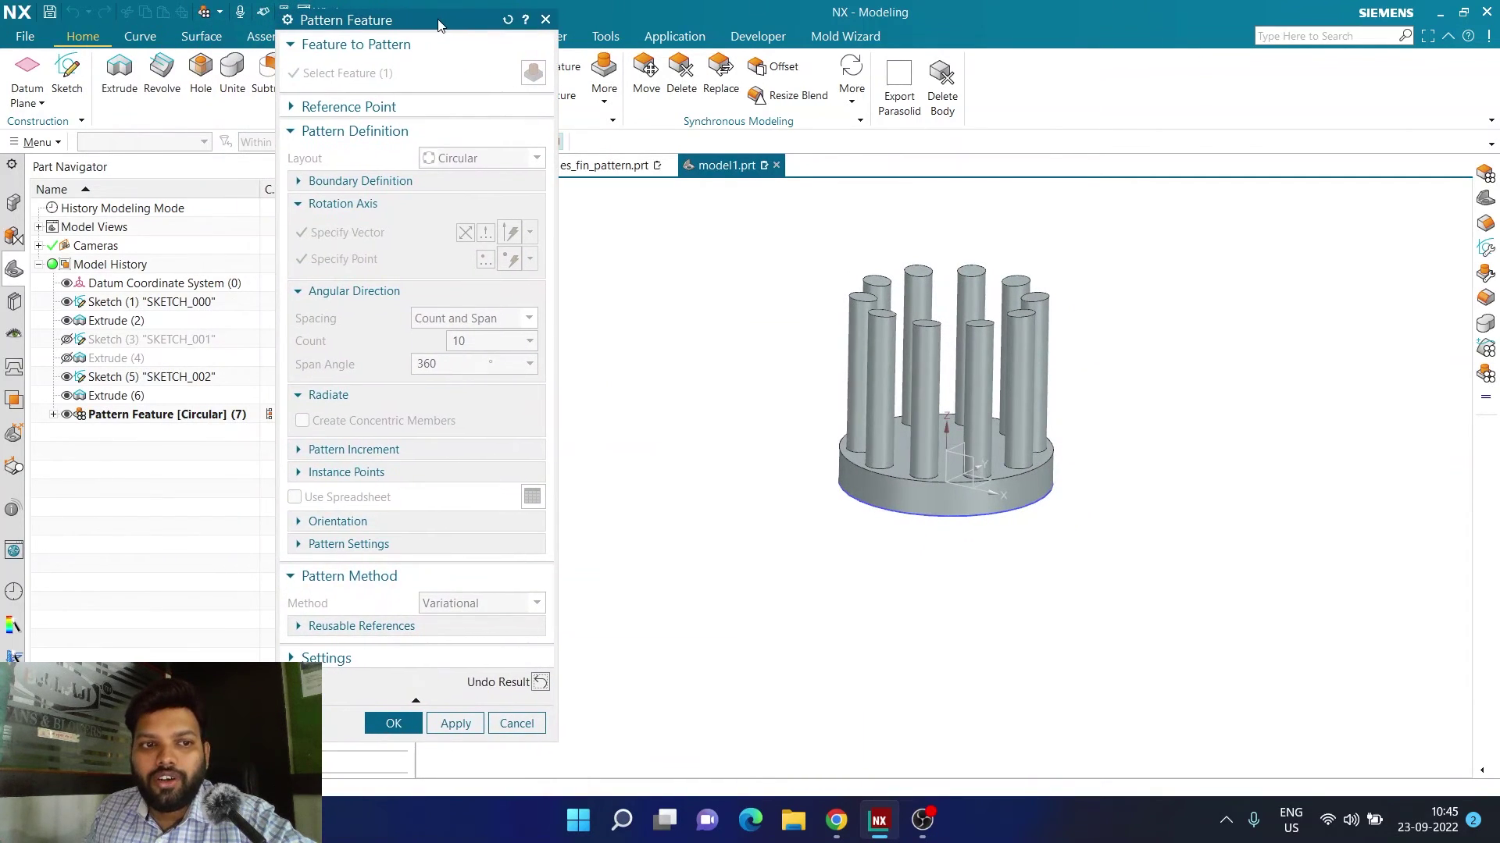
Step: Show Extrude (4) again and mark Extrude (6)'s limits trim target as a reusable reference
left_click(66, 359)
mouse_move(743, 311)
middle_mouse_down()
mouse_move(786, 295)
mouse_move(760, 304)
middle_mouse_up()
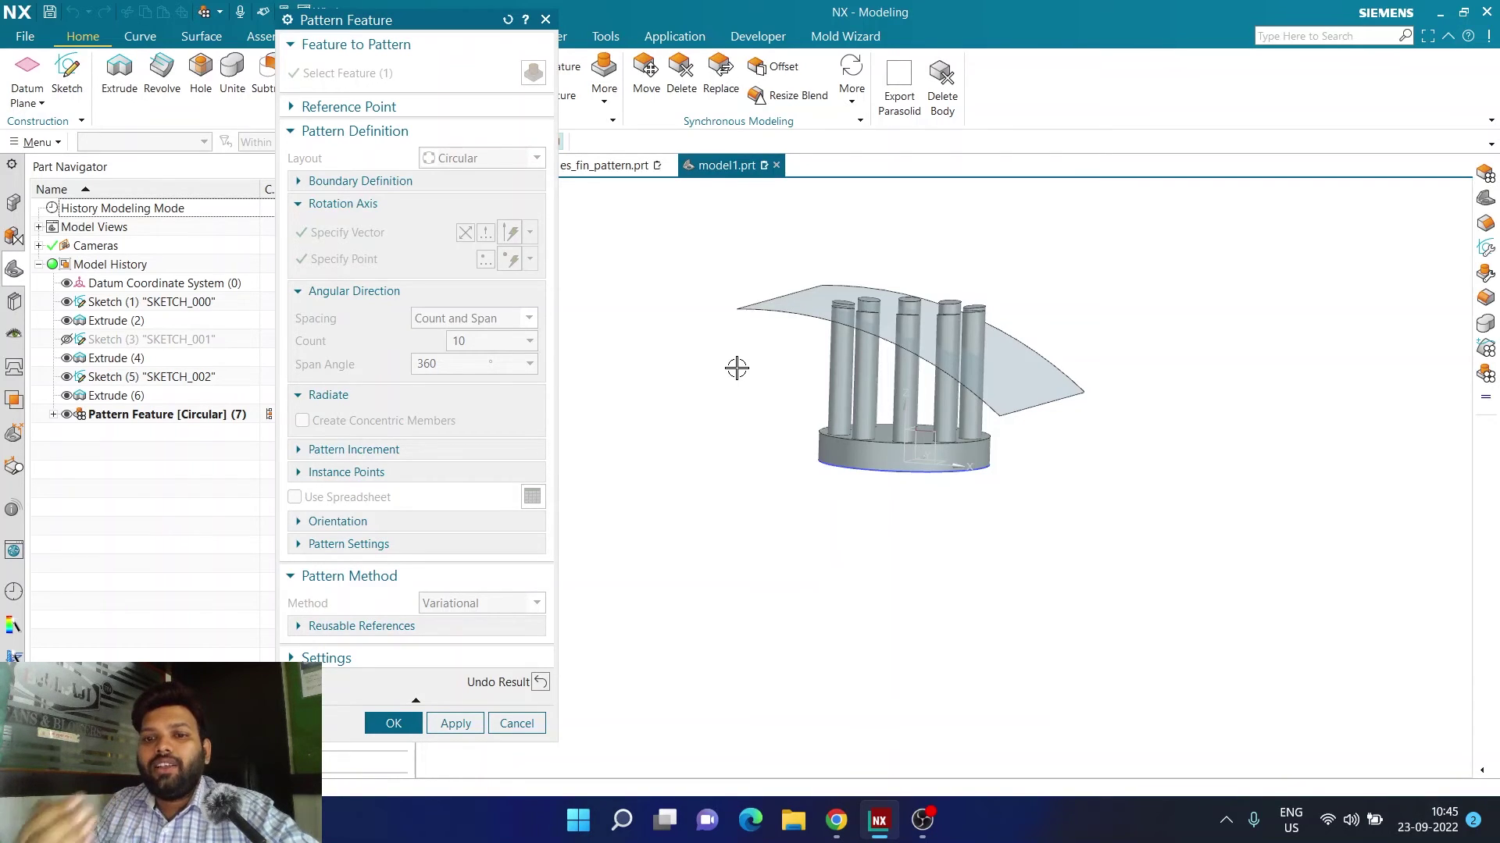
left_click_drag(356, 19, 153, 11)
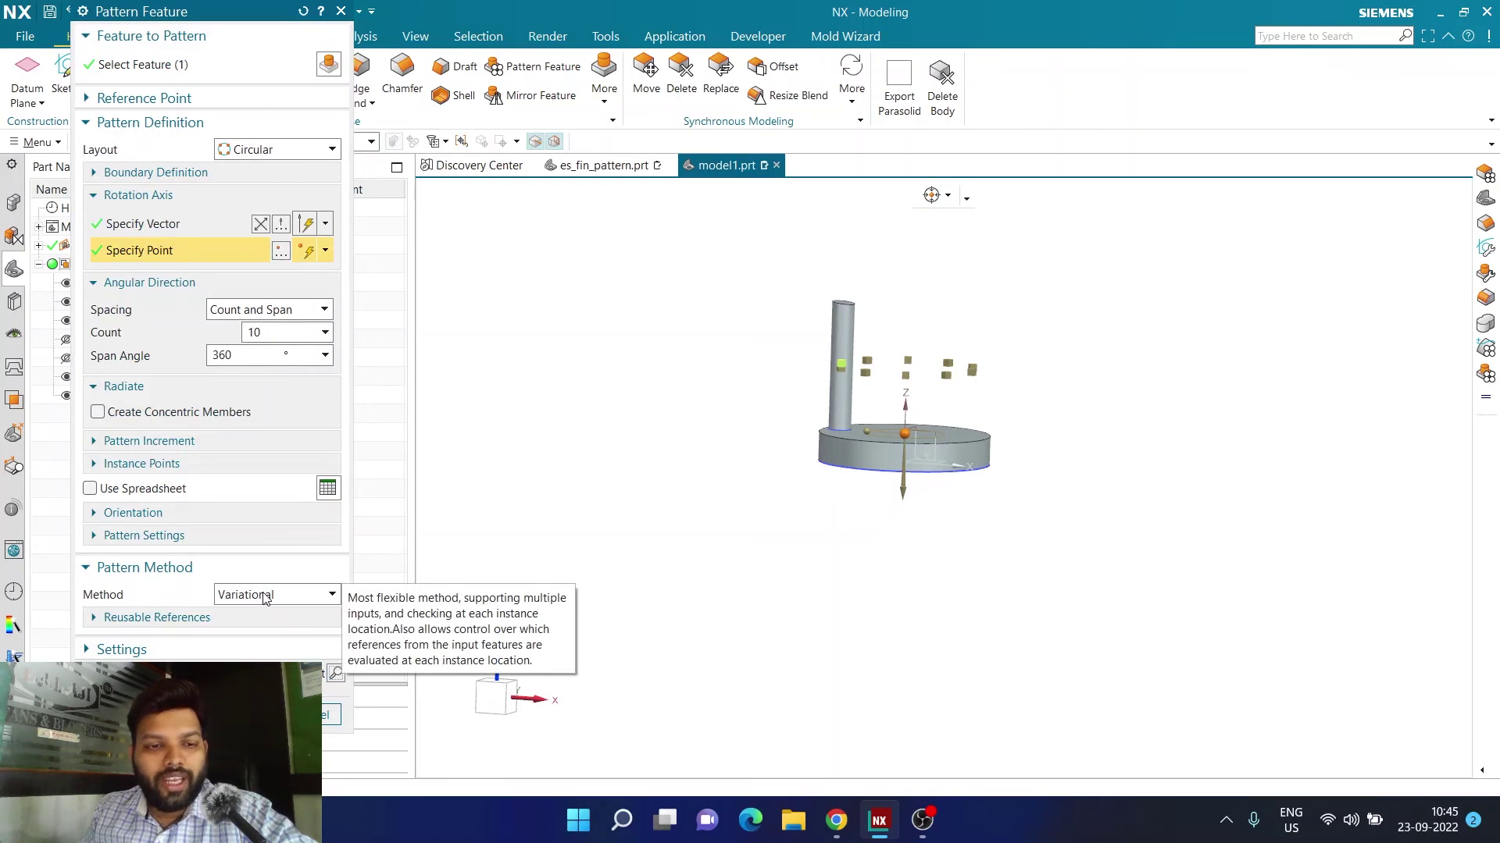
left_click(250, 619)
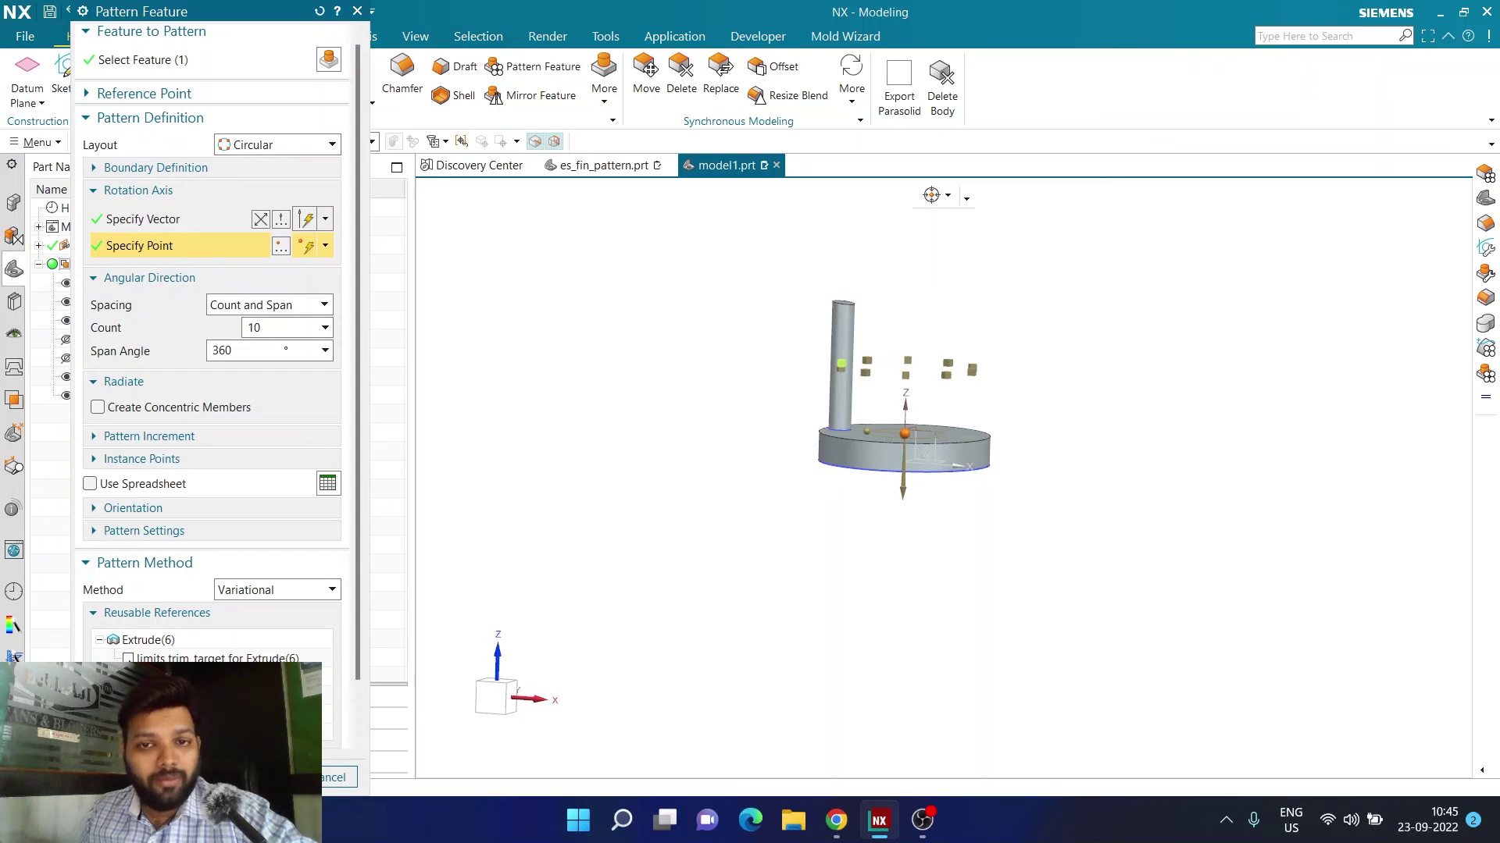
left_click(128, 659)
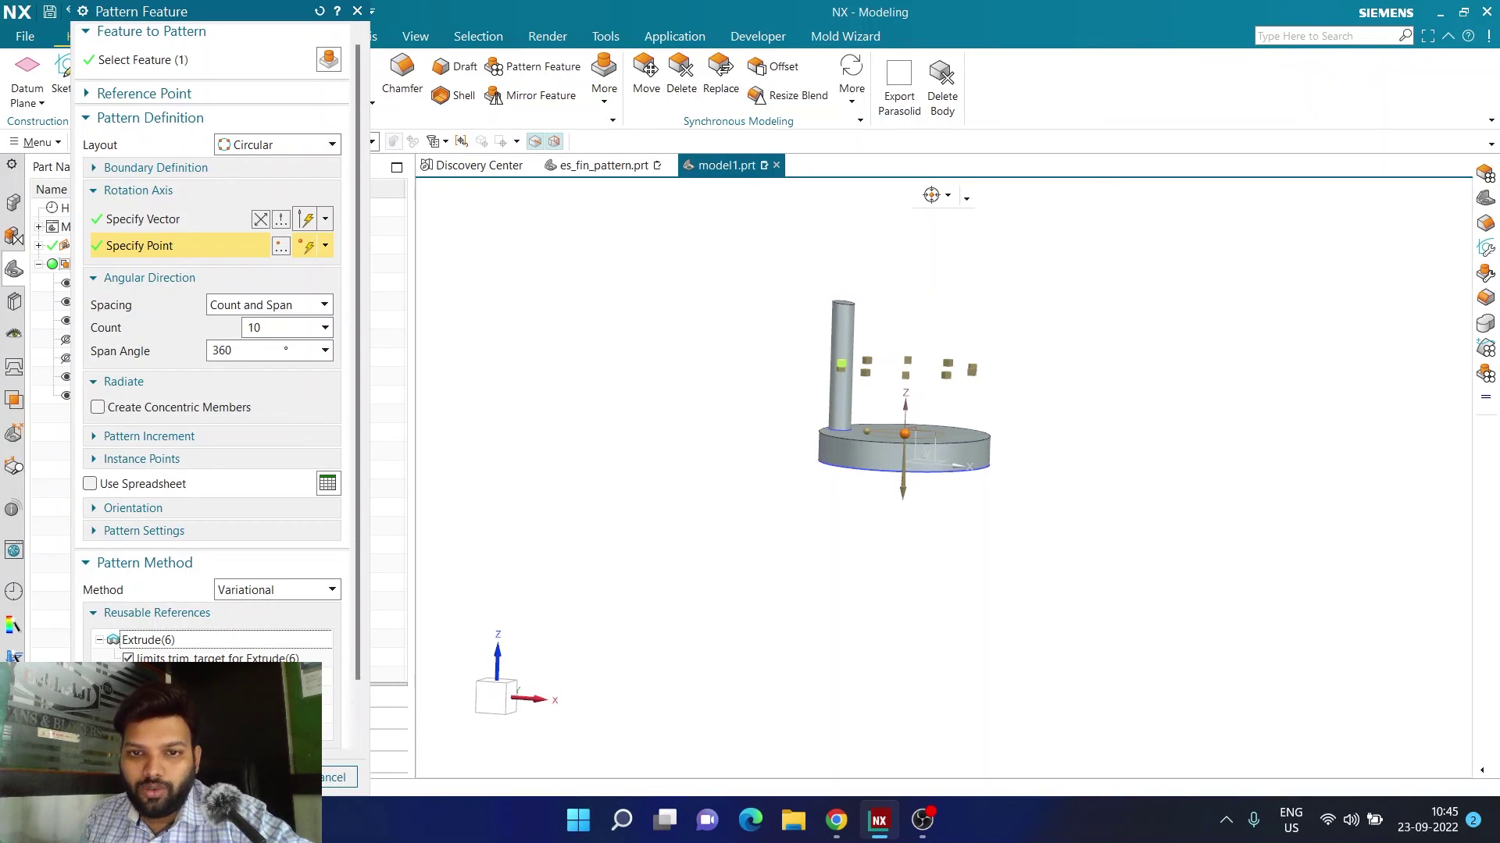
middle_click(796, 466)
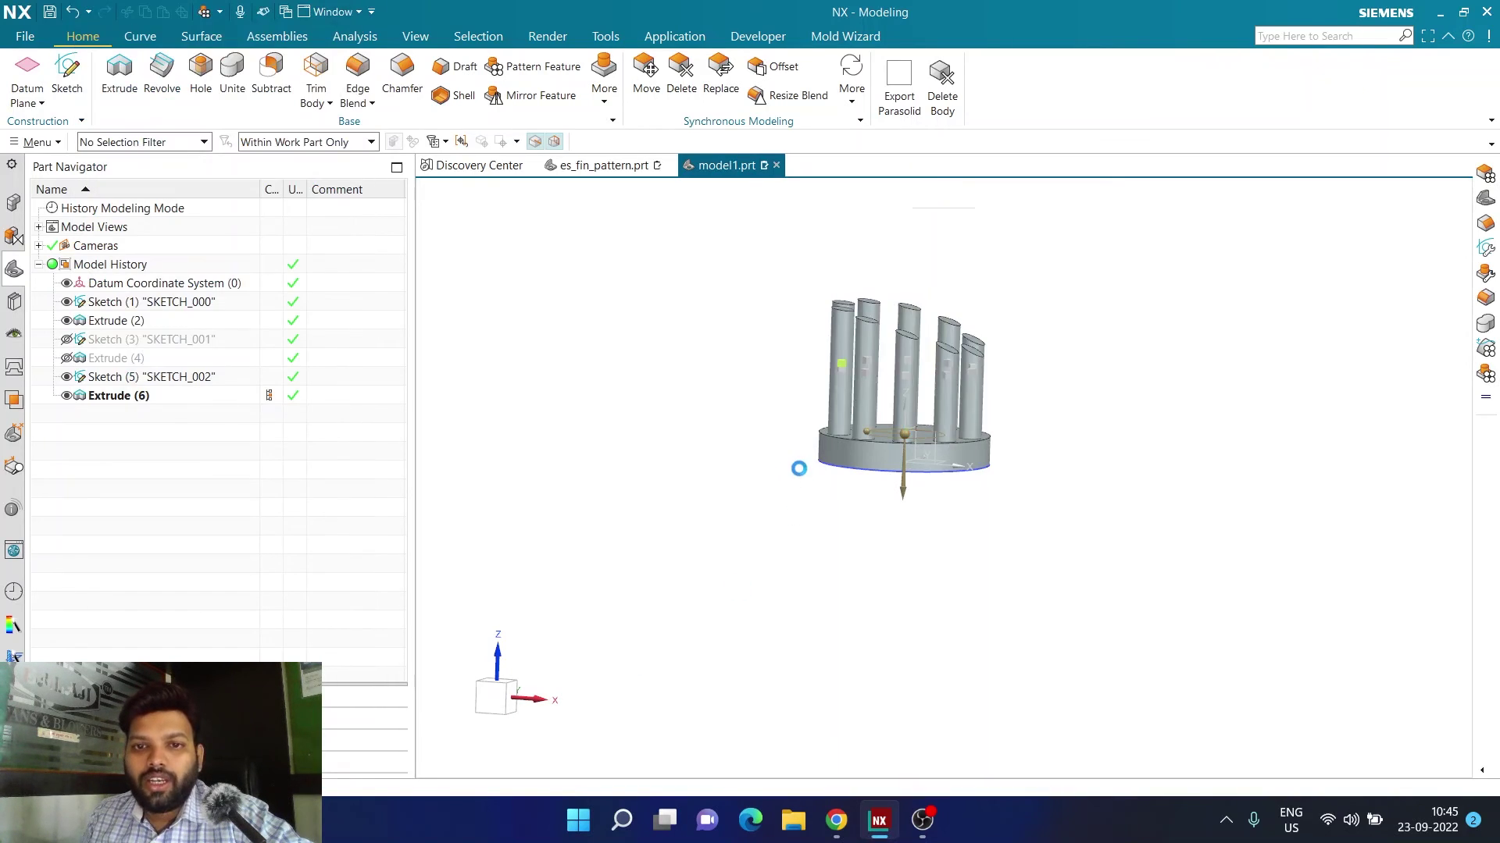
middle_click_drag(895, 324, 904, 311)
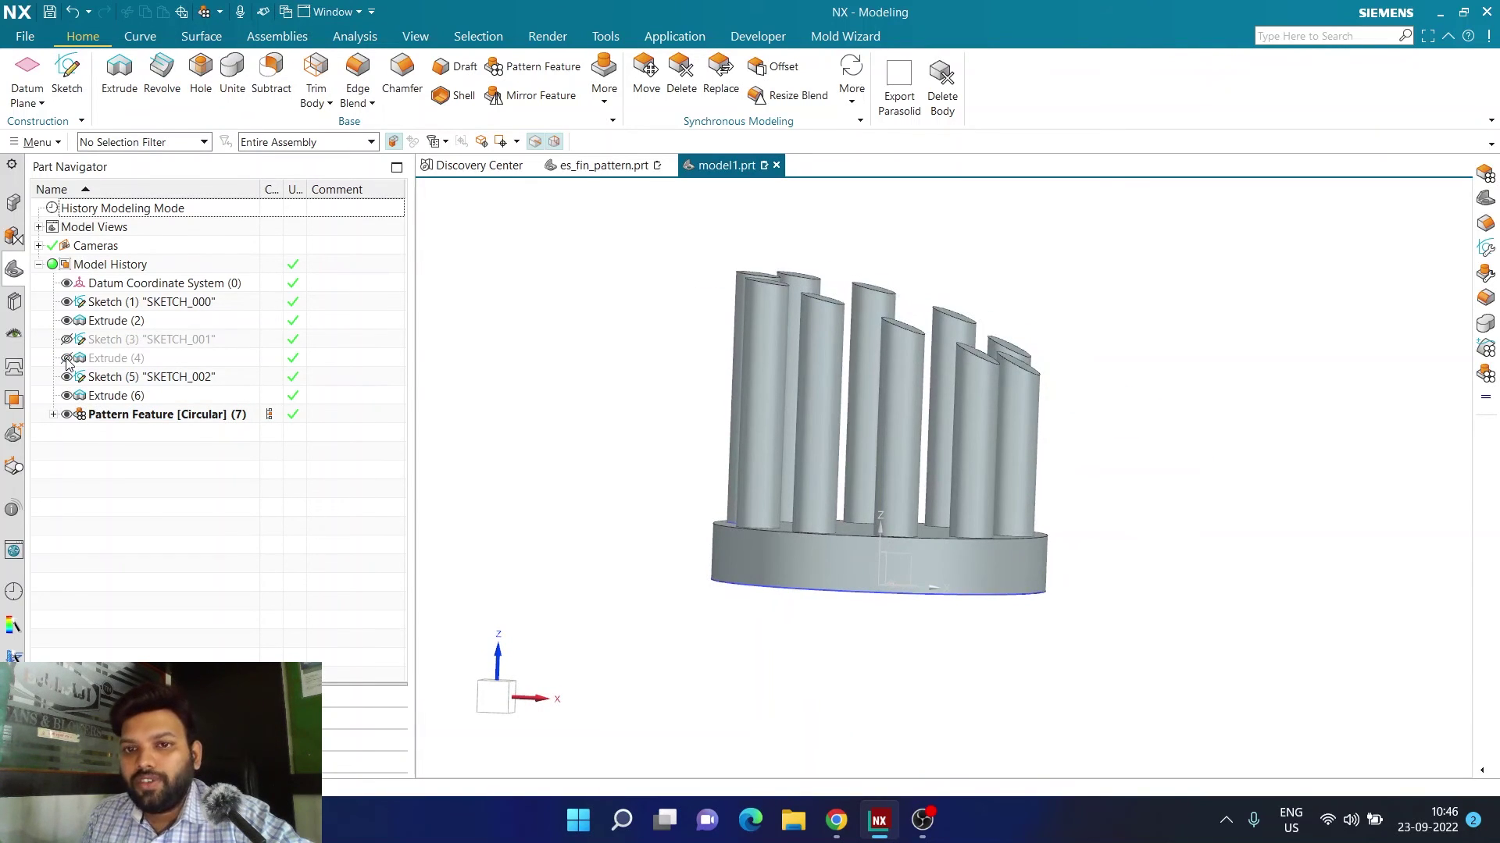
middle_click_drag(476, 310, 693, 288)
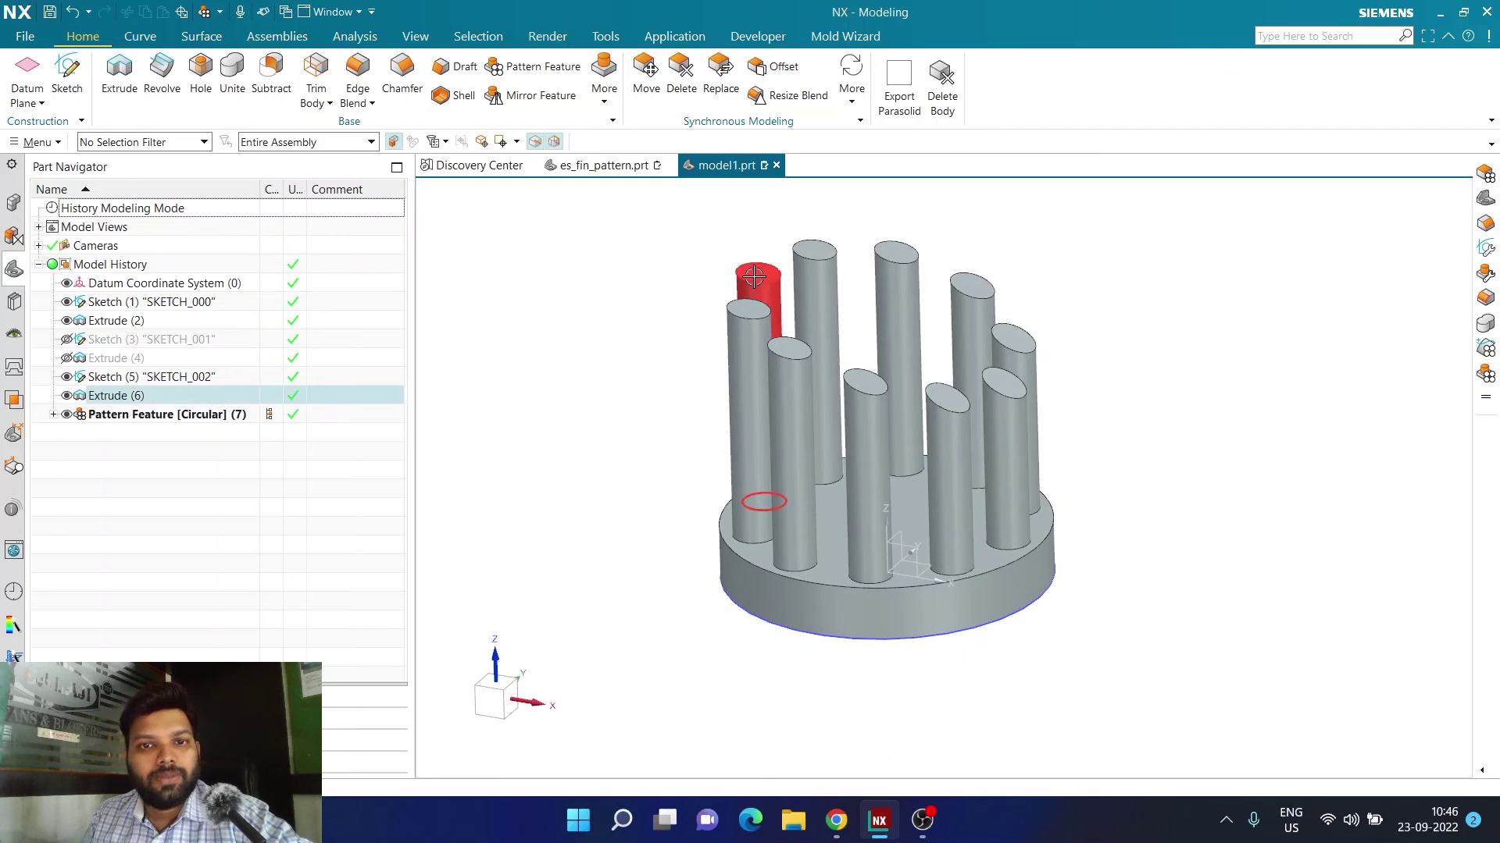